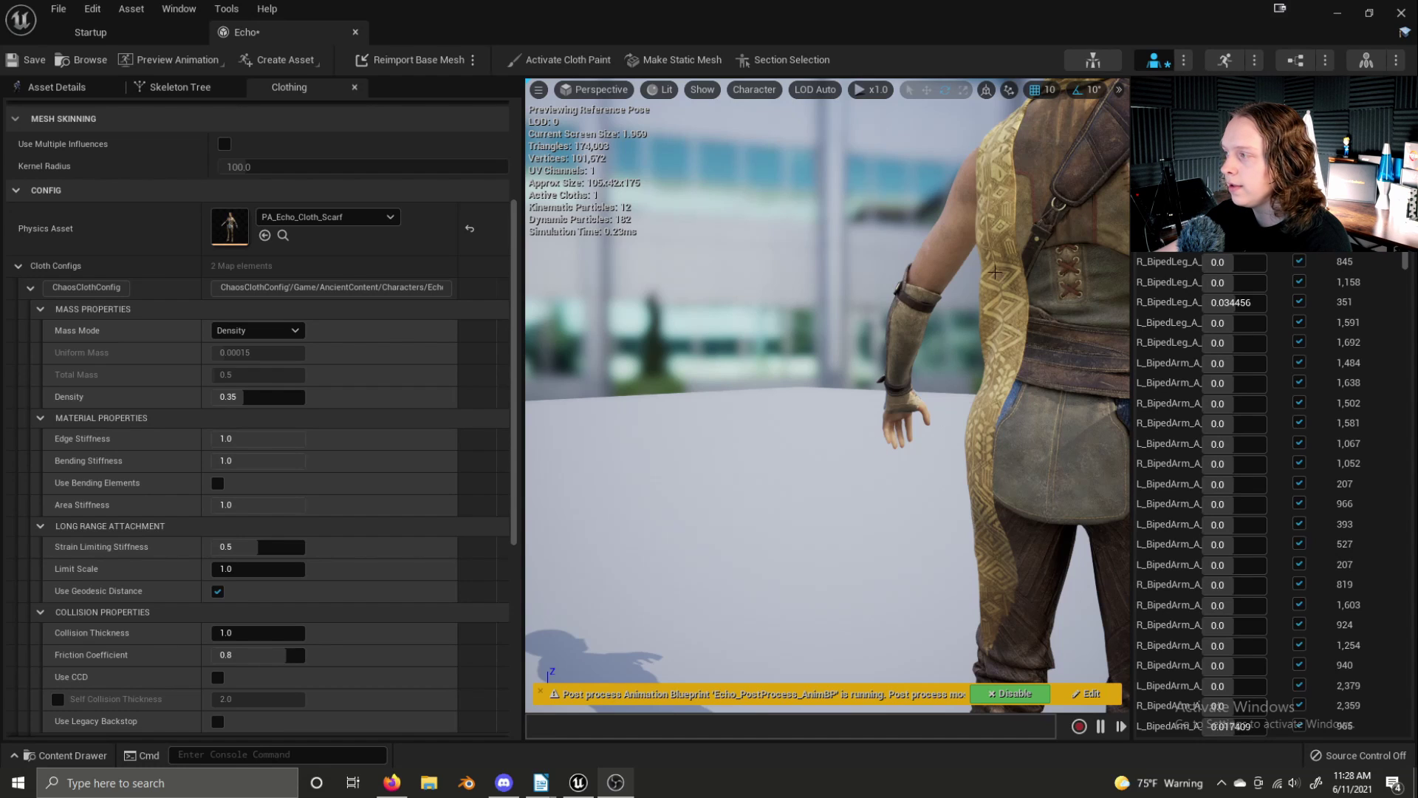
pyautogui.click(1005, 299)
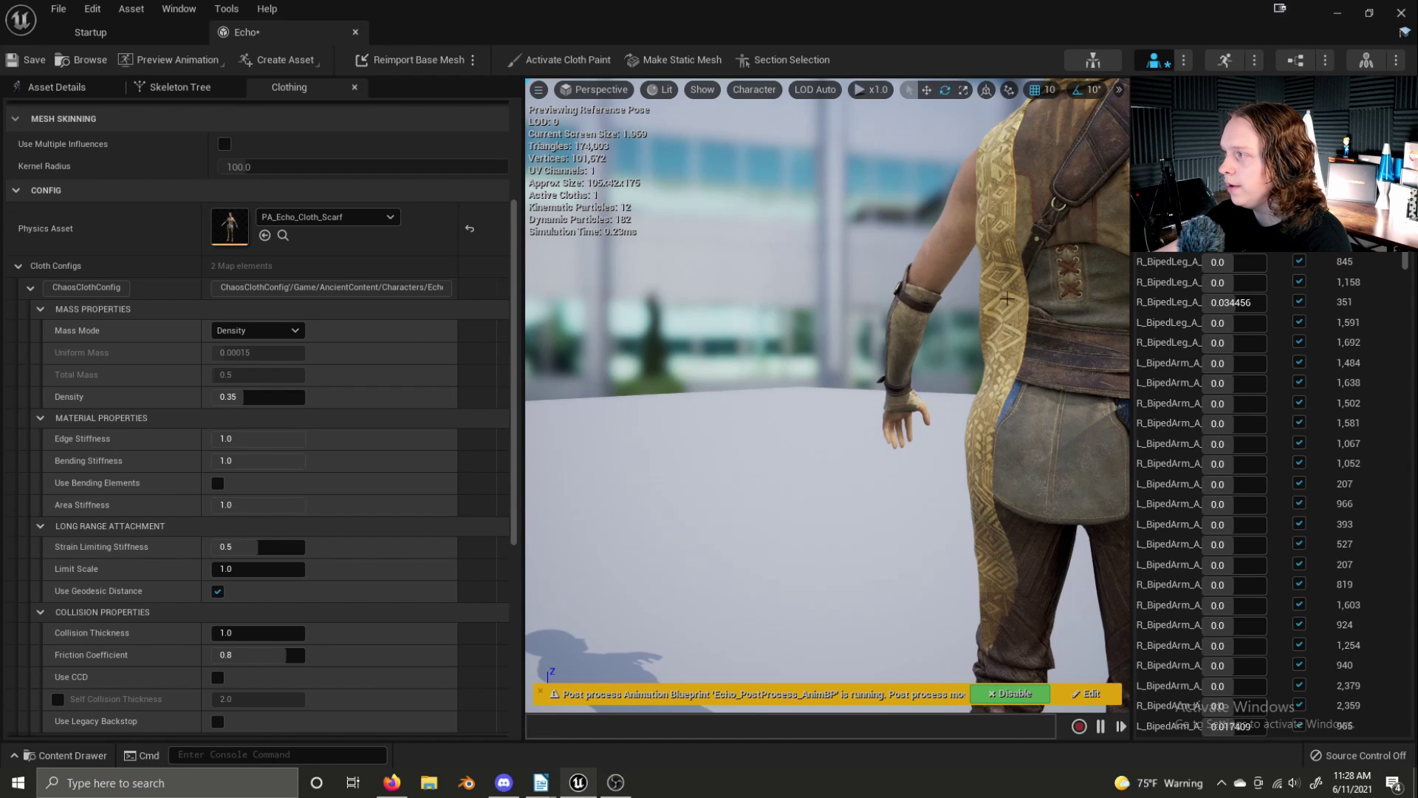
pyautogui.click(709, 339)
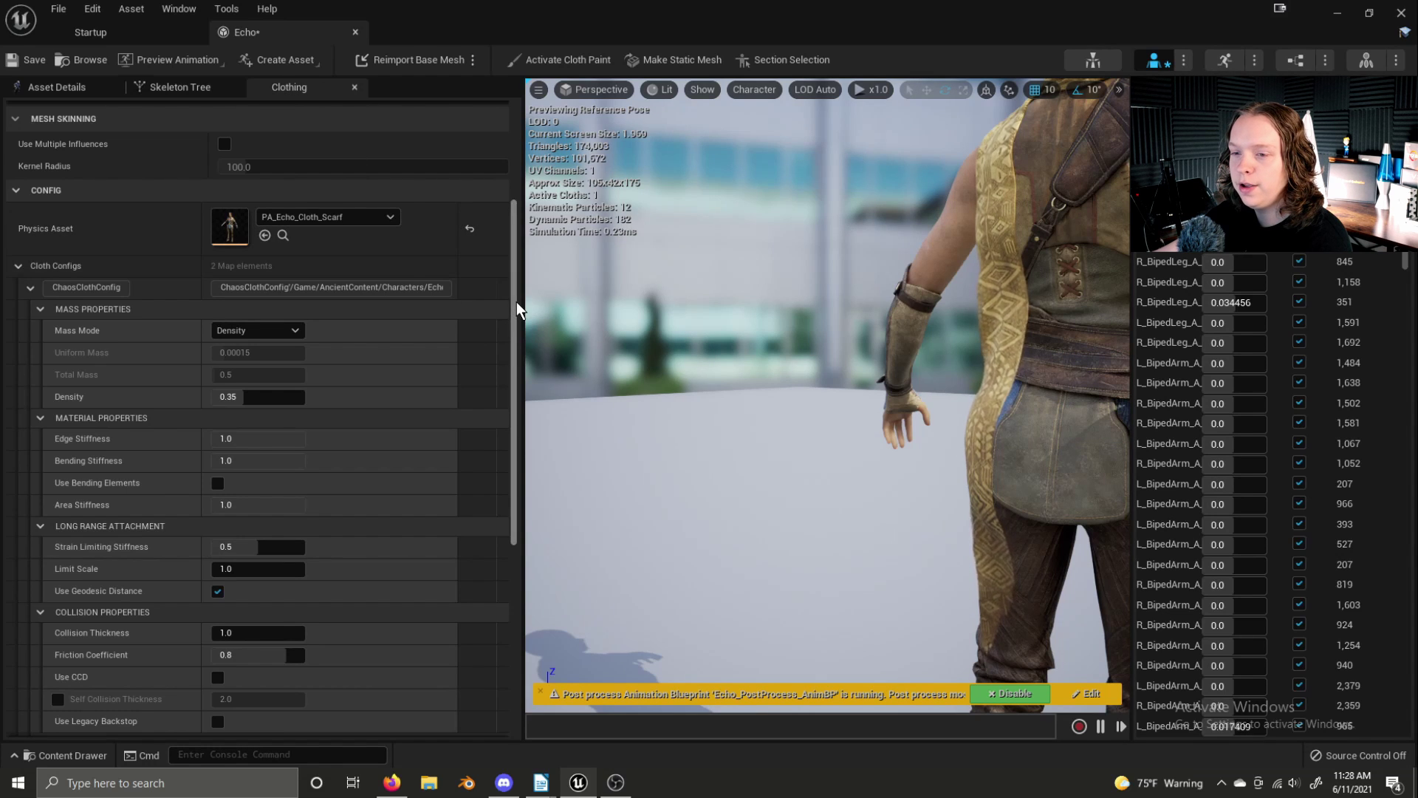
# Try the Uniform Mass and Total Mass modes on the scarf's cloth config and return Mass Mode to Density.
pyautogui.moveTo(516, 309)
pyautogui.mouseDown()
pyautogui.moveTo(525, 494)
pyautogui.moveTo(519, 296)
pyautogui.moveTo(514, 322)
pyautogui.mouseUp()
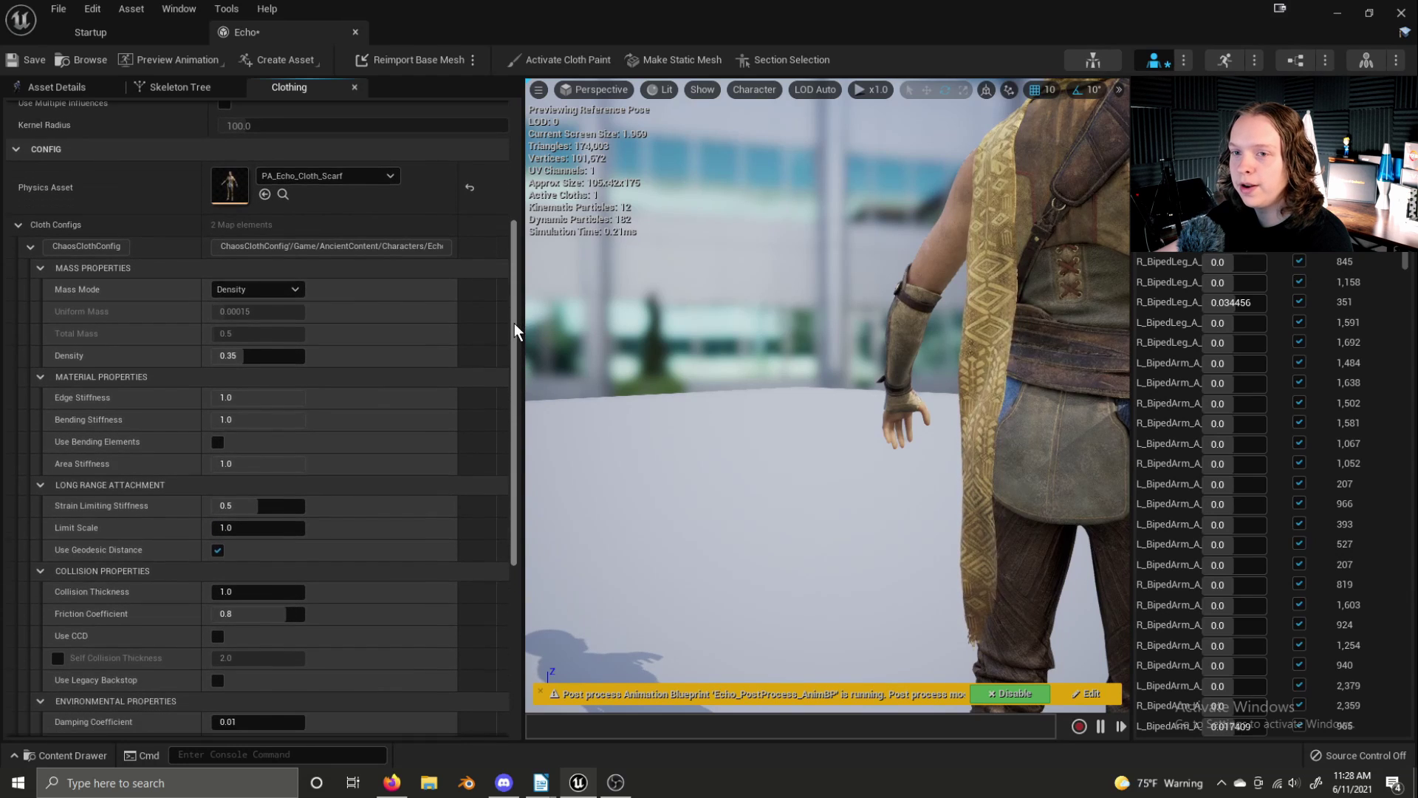
pyautogui.click(280, 290)
pyautogui.click(279, 305)
pyautogui.click(279, 289)
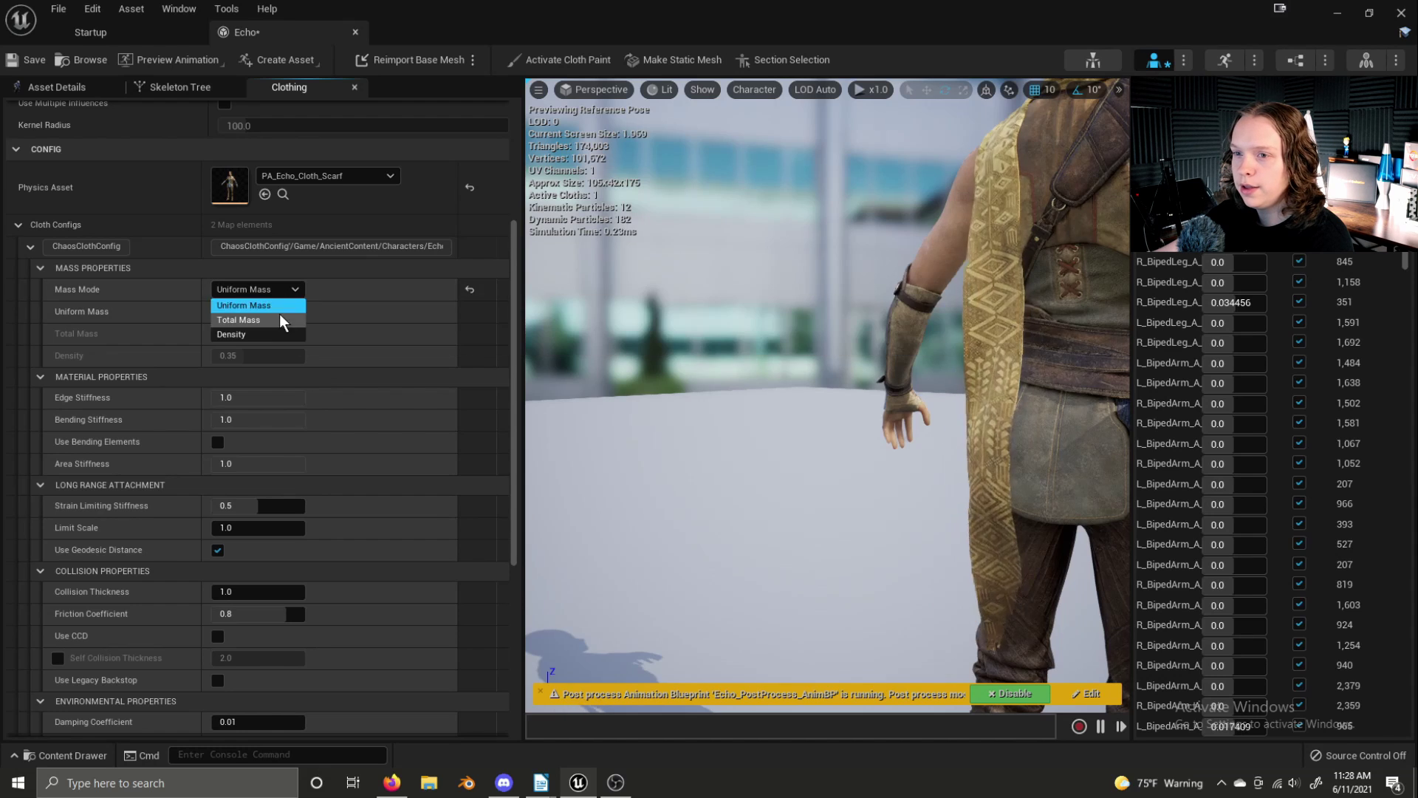
pyautogui.click(278, 319)
pyautogui.click(260, 290)
pyautogui.click(258, 333)
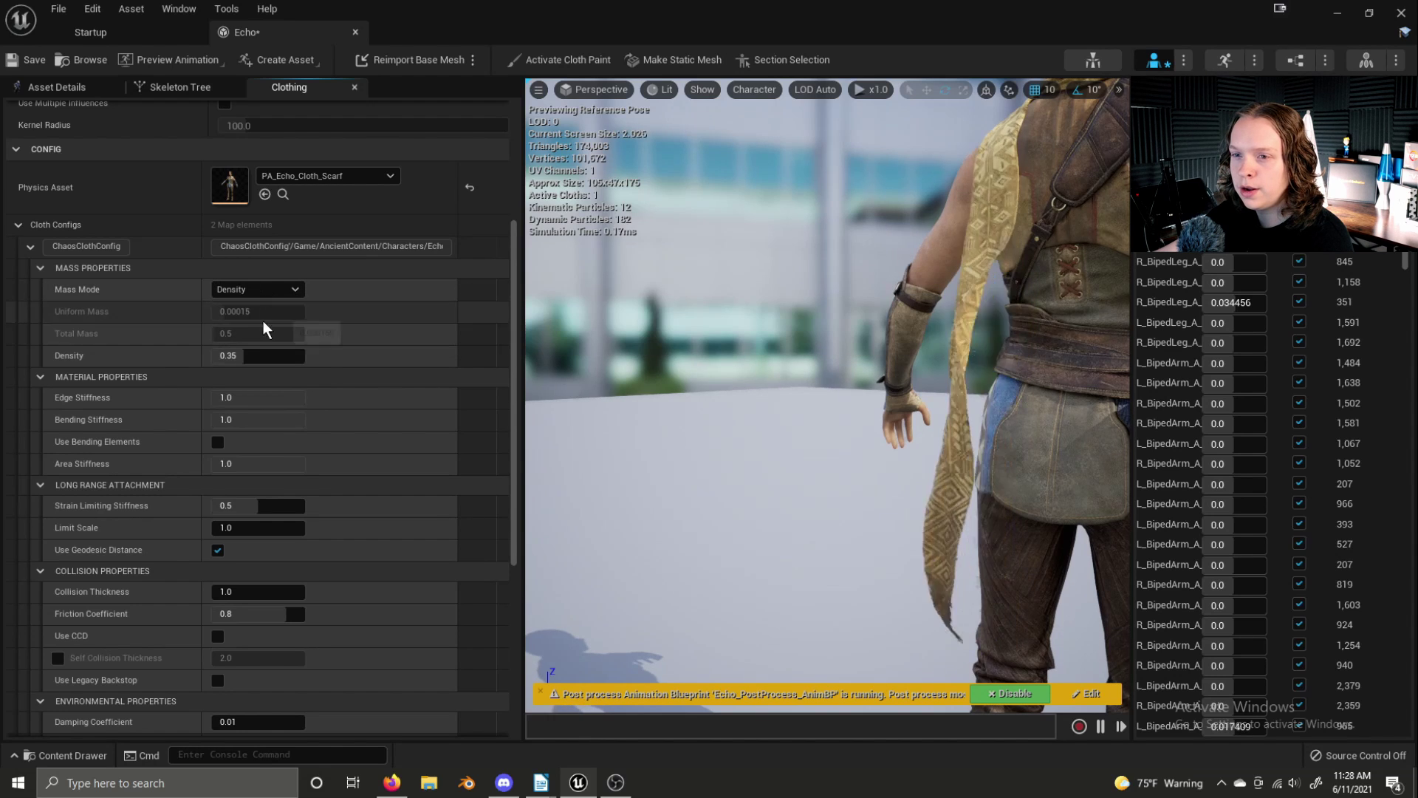
pyautogui.click(260, 289)
pyautogui.click(259, 333)
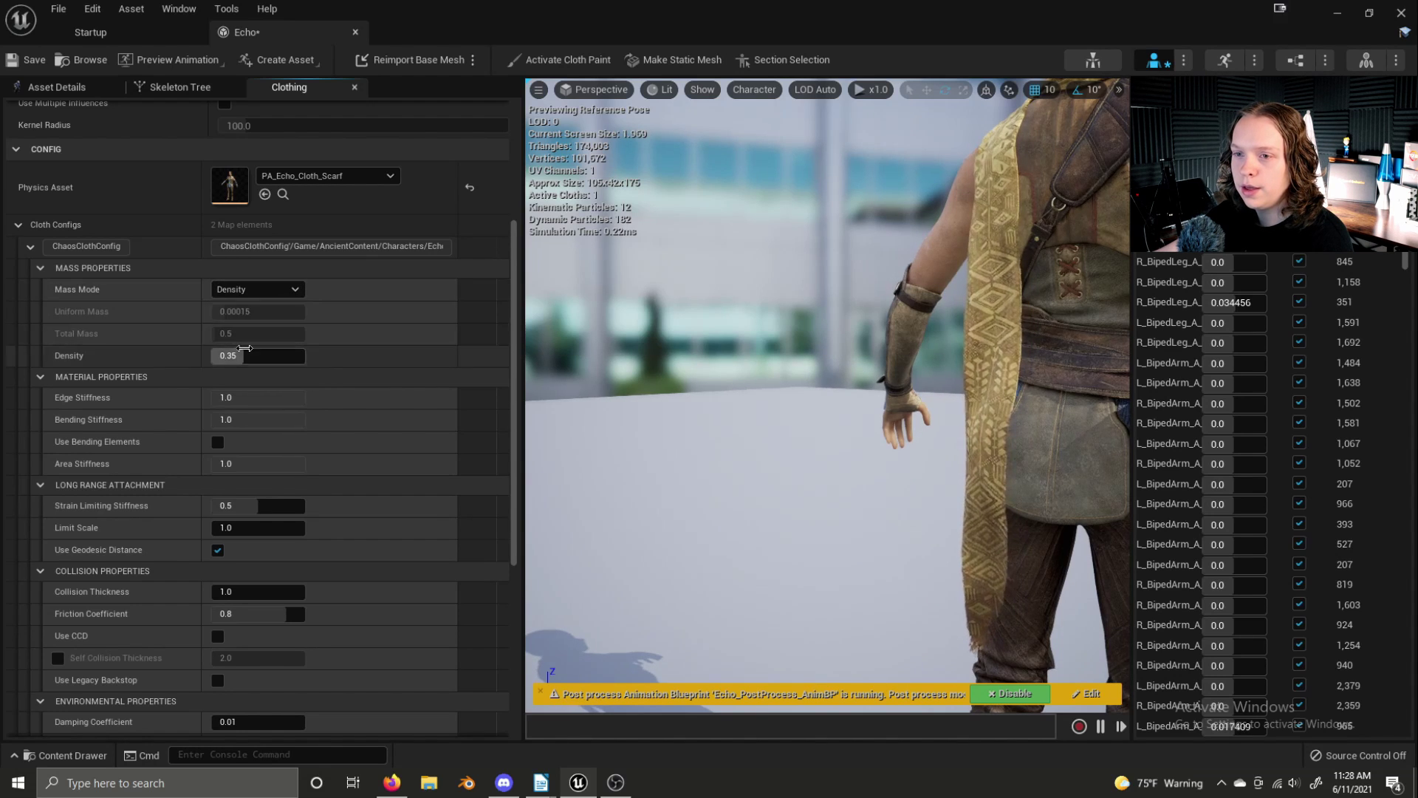
# Try higher and lower cloth densities on the scarf and set its Density to 0.5.
pyautogui.click(259, 356)
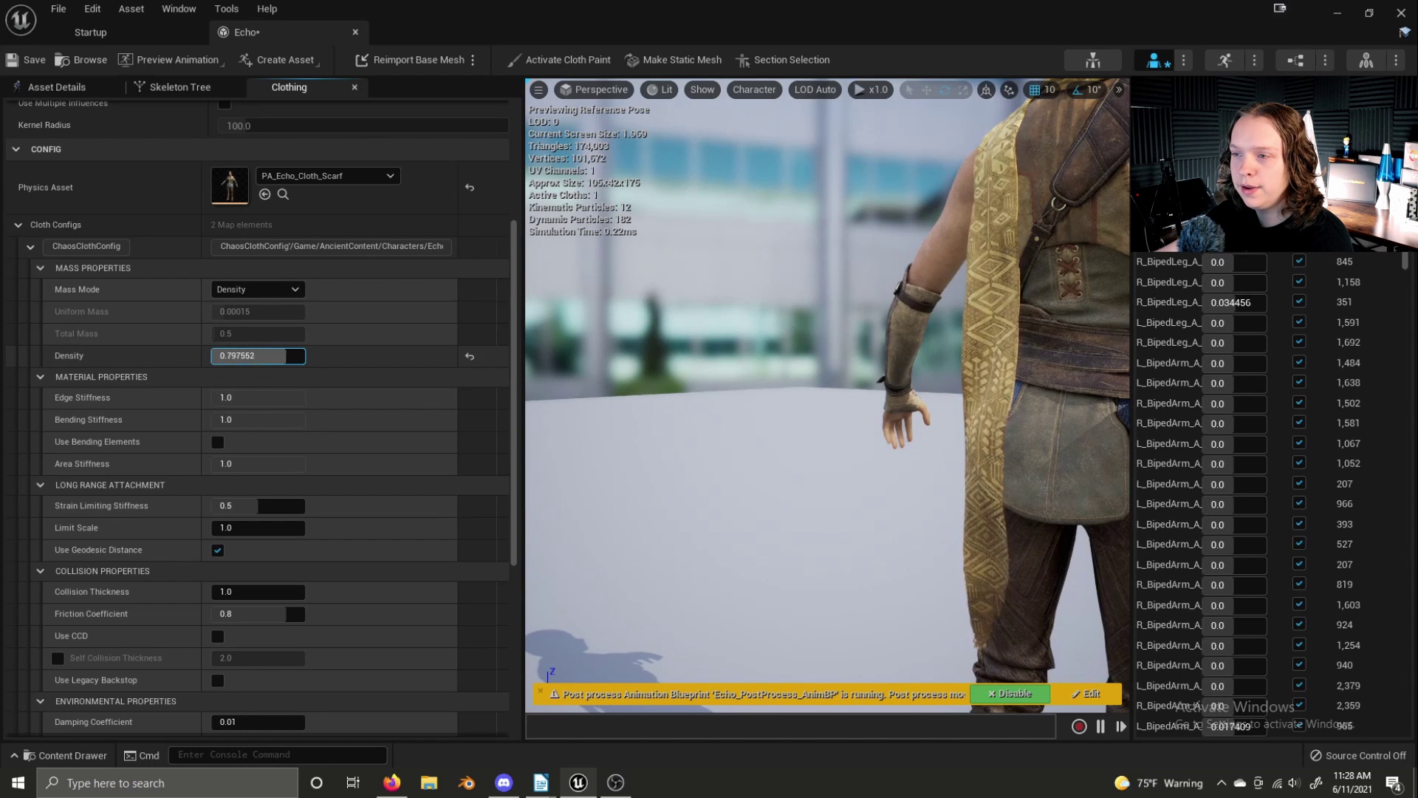
pyautogui.write('1.0')
pyautogui.press('Return')
pyautogui.moveTo(245, 356); pyautogui.dragTo(221, 357)
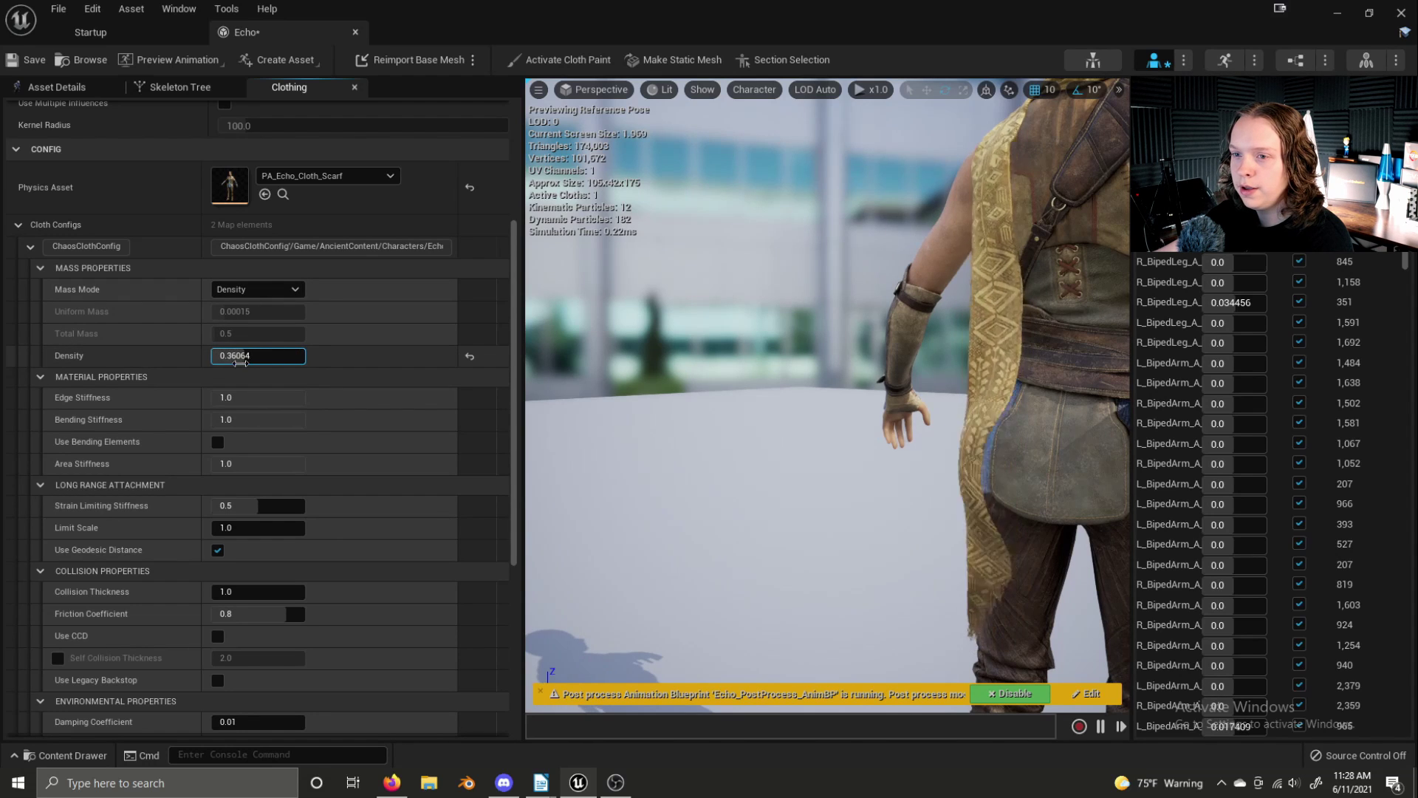
pyautogui.click(246, 357)
pyautogui.write('0.5')
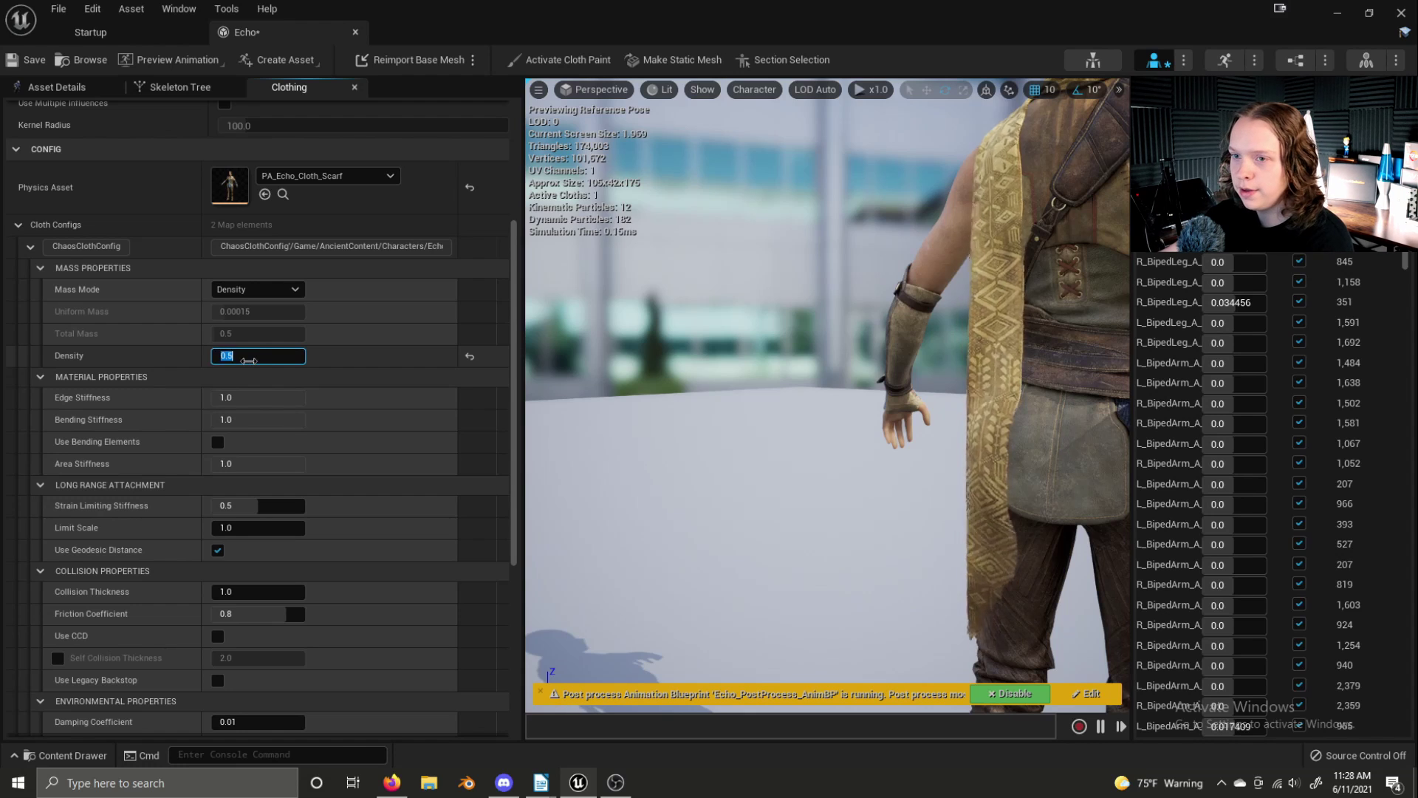
pyautogui.press('Return')
# Set the scarf's Strain Limiting Stiffness to 0.448 in the long range attachment properties.
pyautogui.scroll(-2, 240, 369)
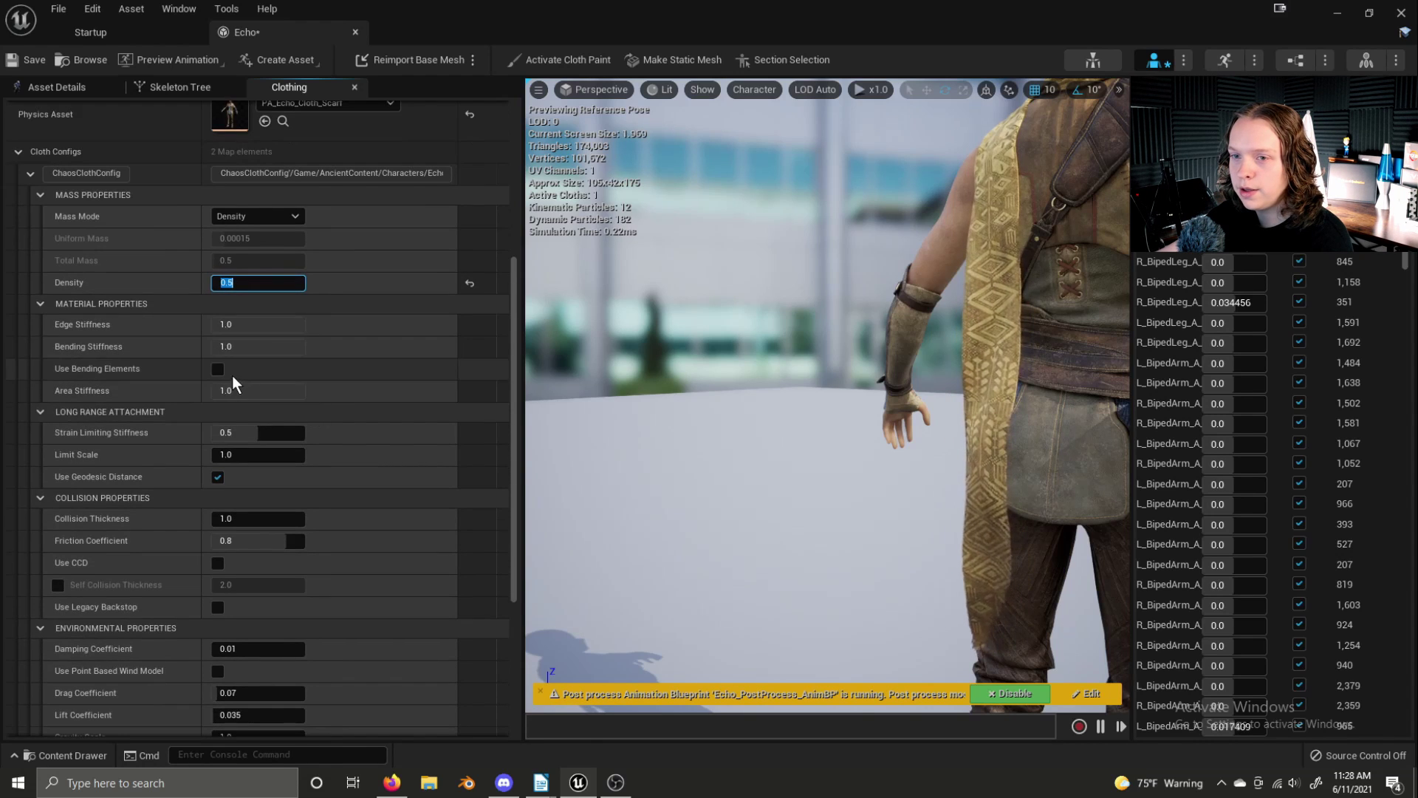
pyautogui.scroll(-1, 221, 369)
pyautogui.moveTo(268, 384); pyautogui.dragTo(296, 384)
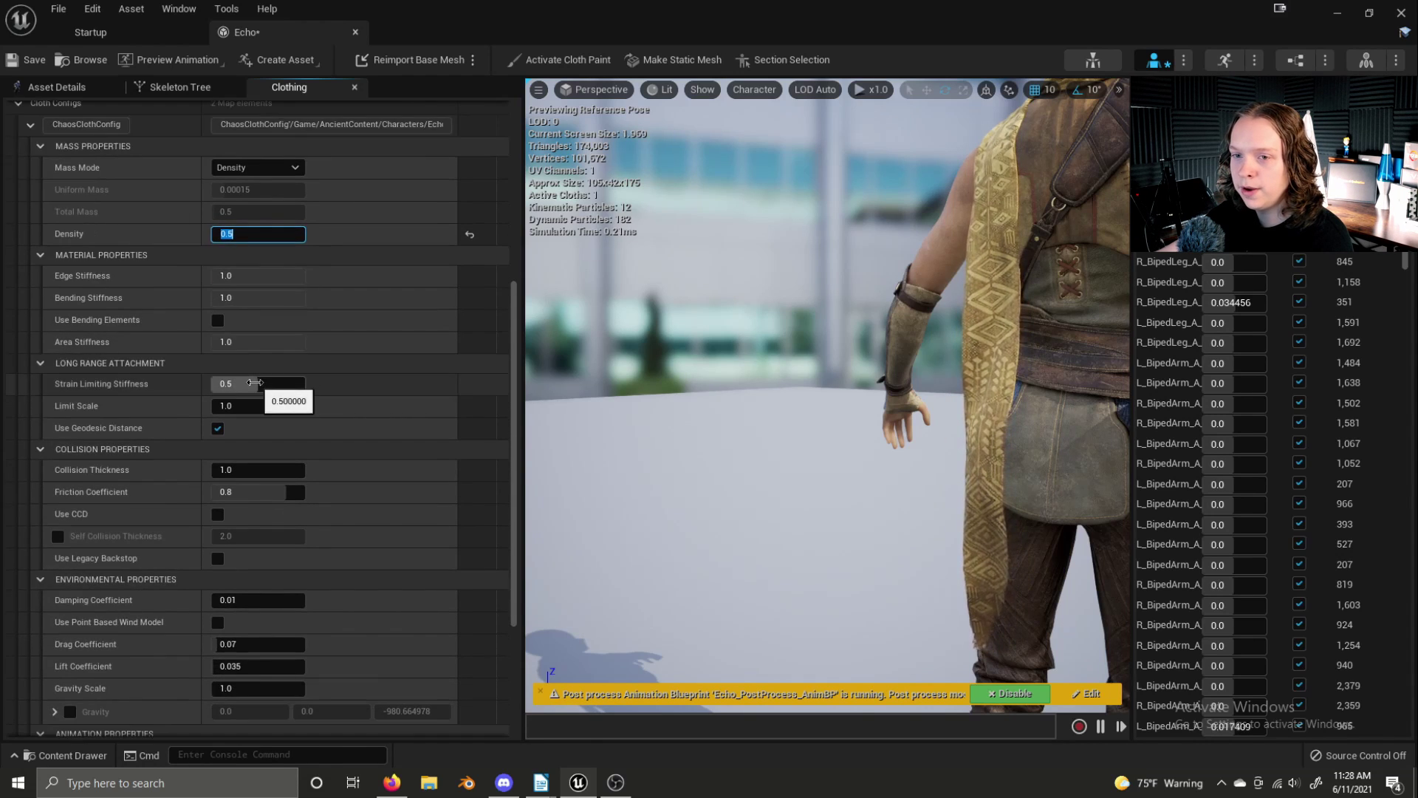
pyautogui.click(265, 383)
pyautogui.write('0.448')
pyautogui.press('Return')
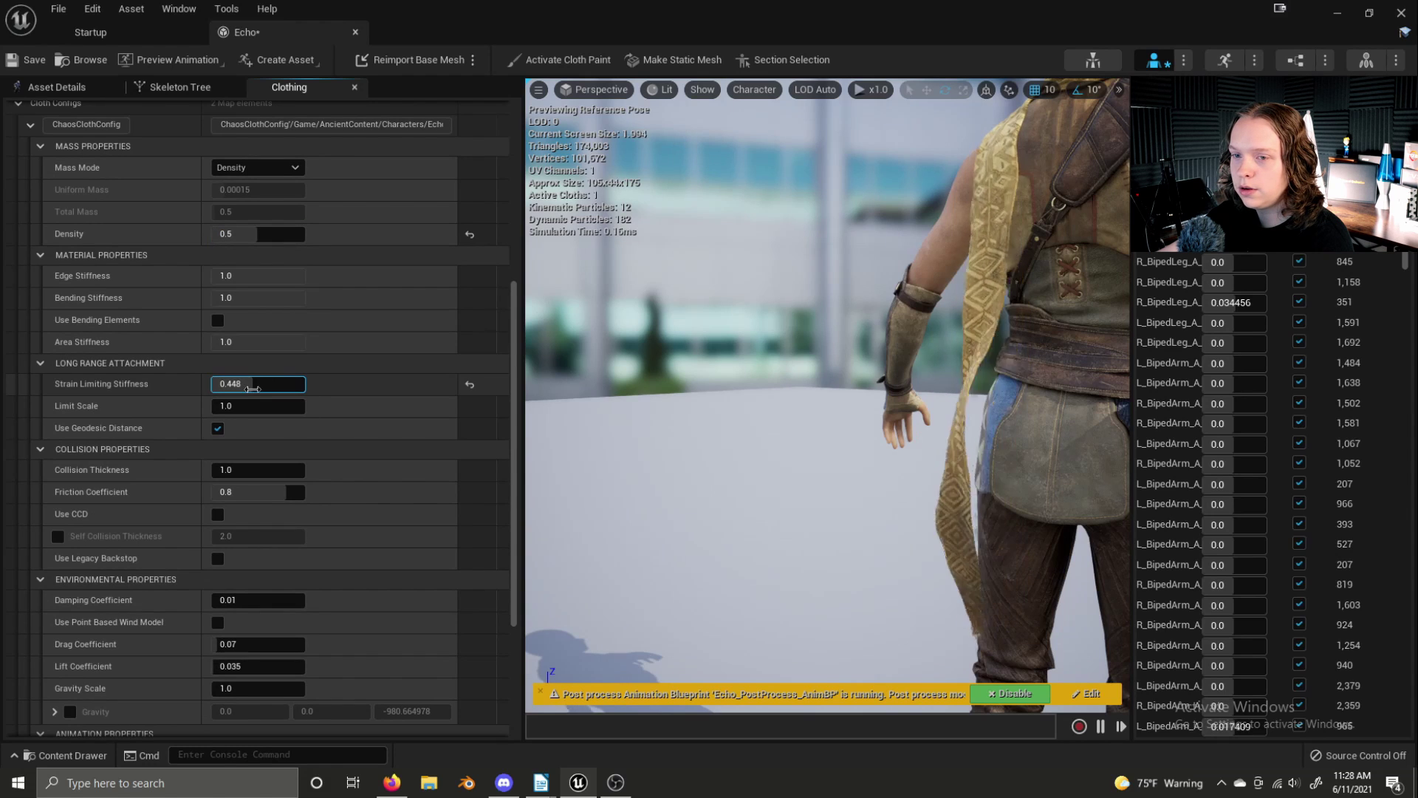
# Try Collision Thickness values of 1.6 and 0.0 on the scarf and restore it to 1.0.
pyautogui.moveTo(237, 470); pyautogui.dragTo(252, 470)
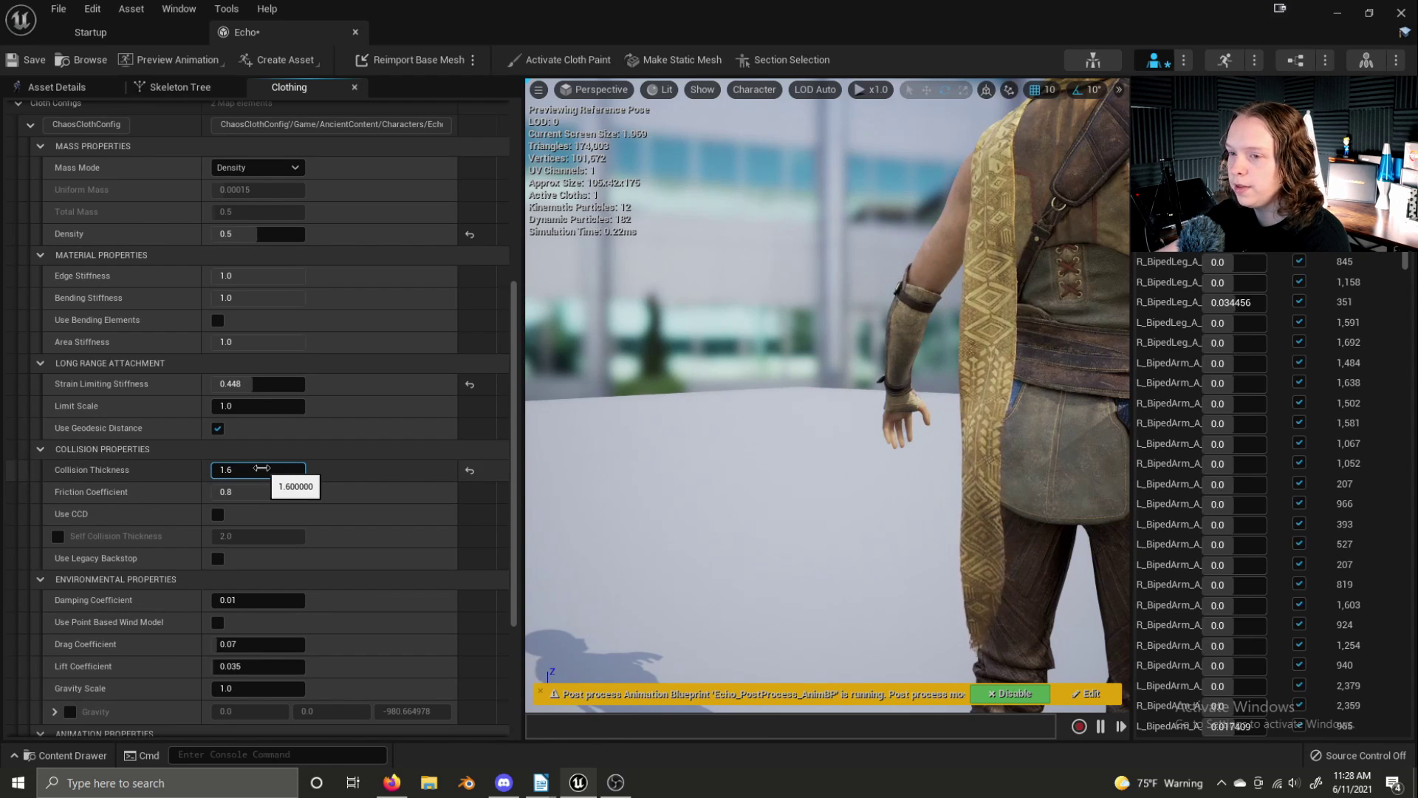
pyautogui.moveTo(261, 468); pyautogui.dragTo(255, 468)
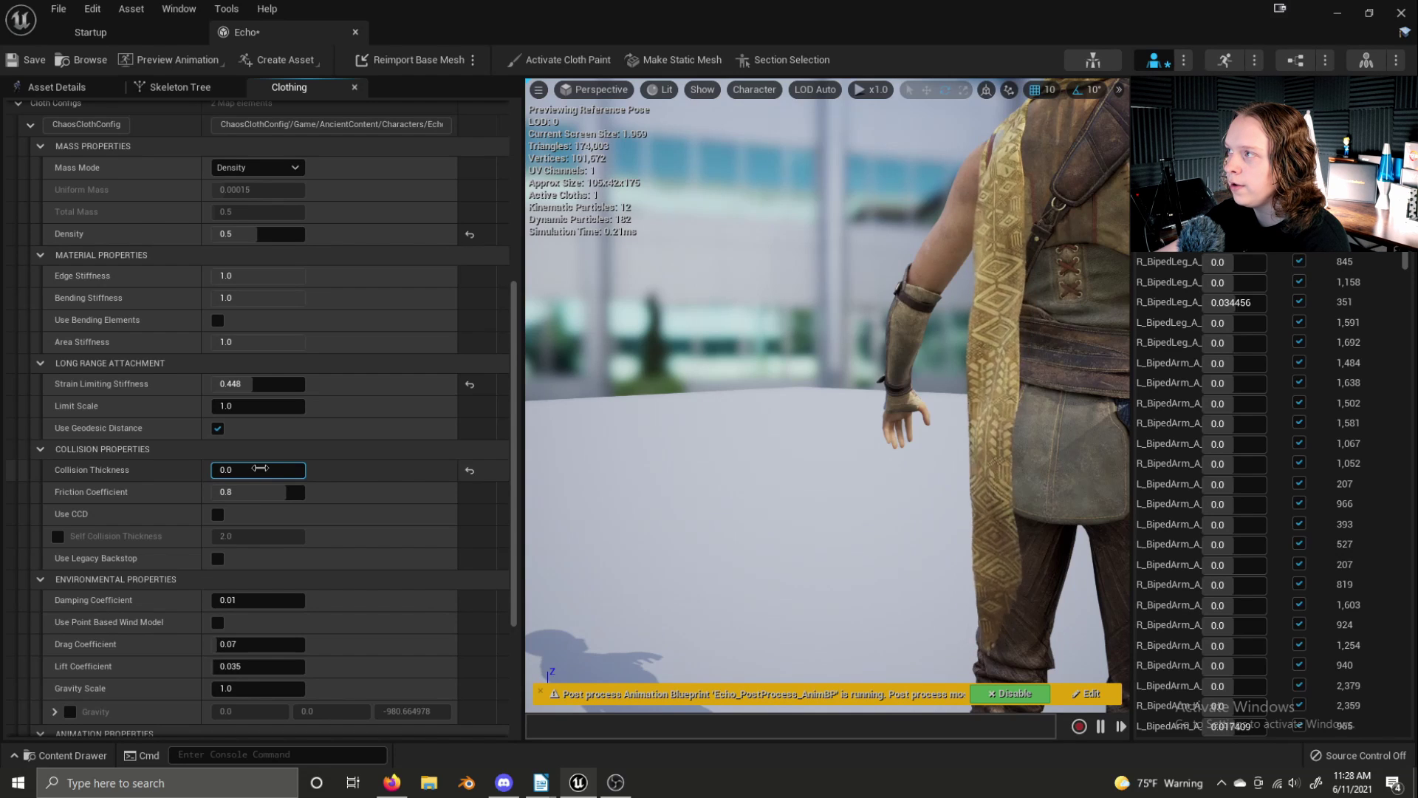
pyautogui.click(259, 469)
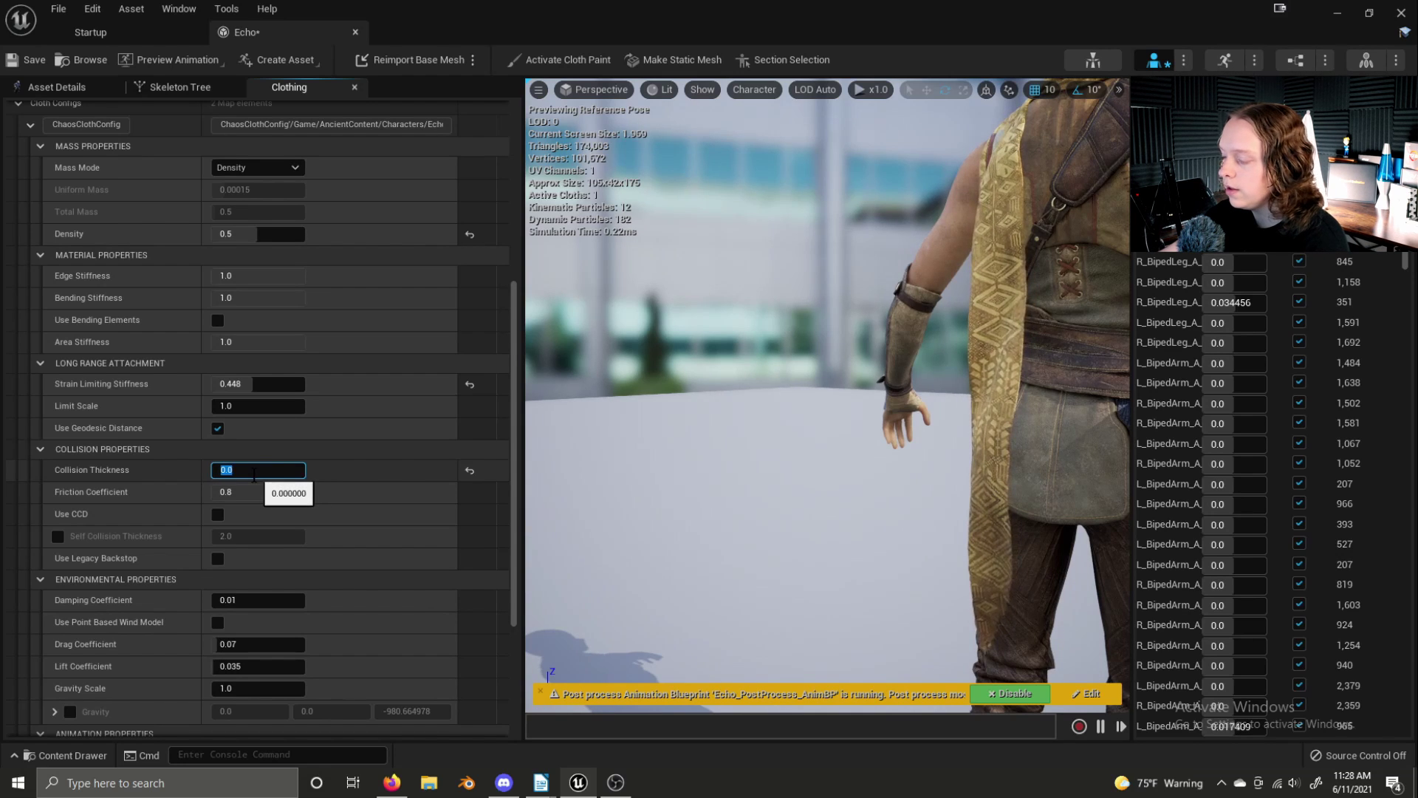
pyautogui.write('1')
pyautogui.press('Return')
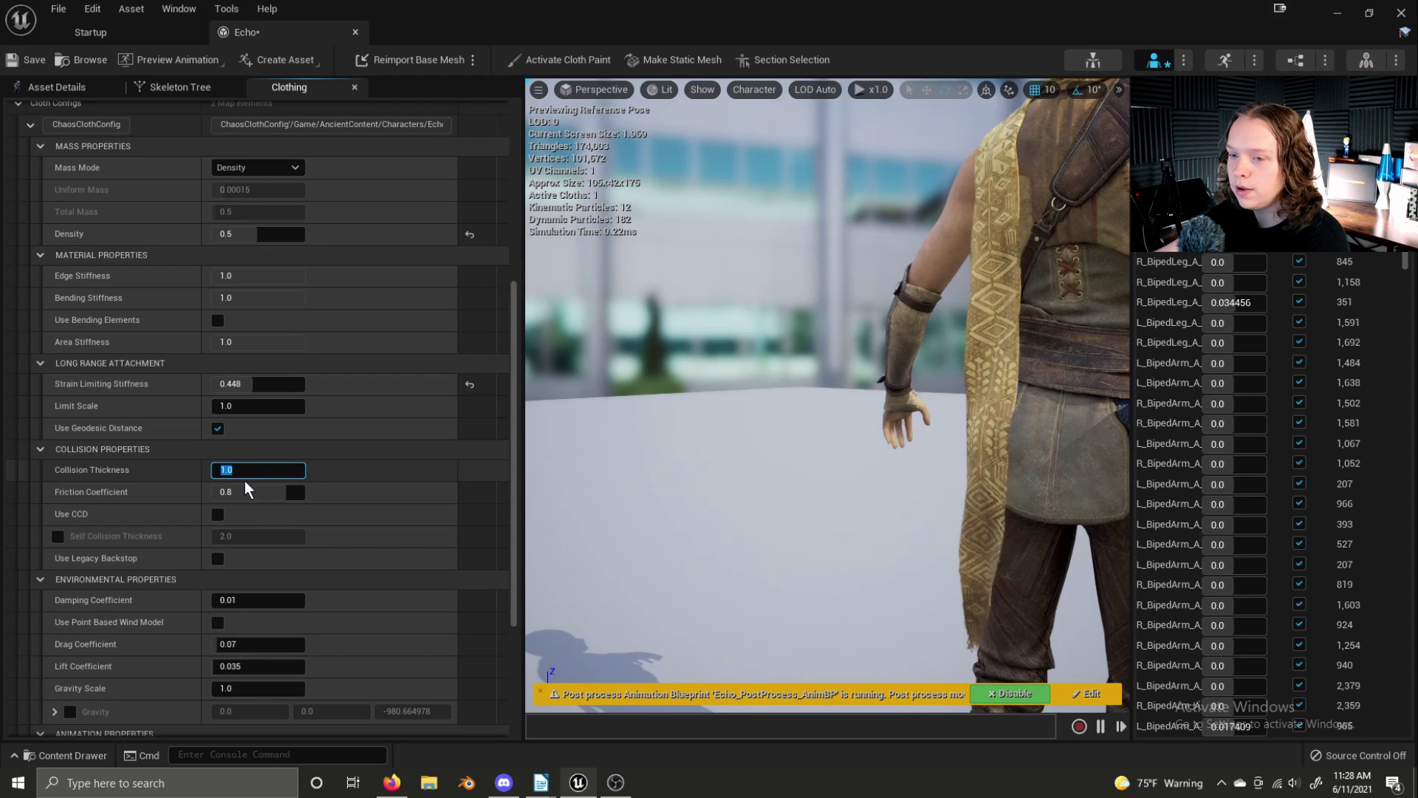
# Enable Use CCD in the scarf's collision properties and view the option's description.
pyautogui.click(218, 515)
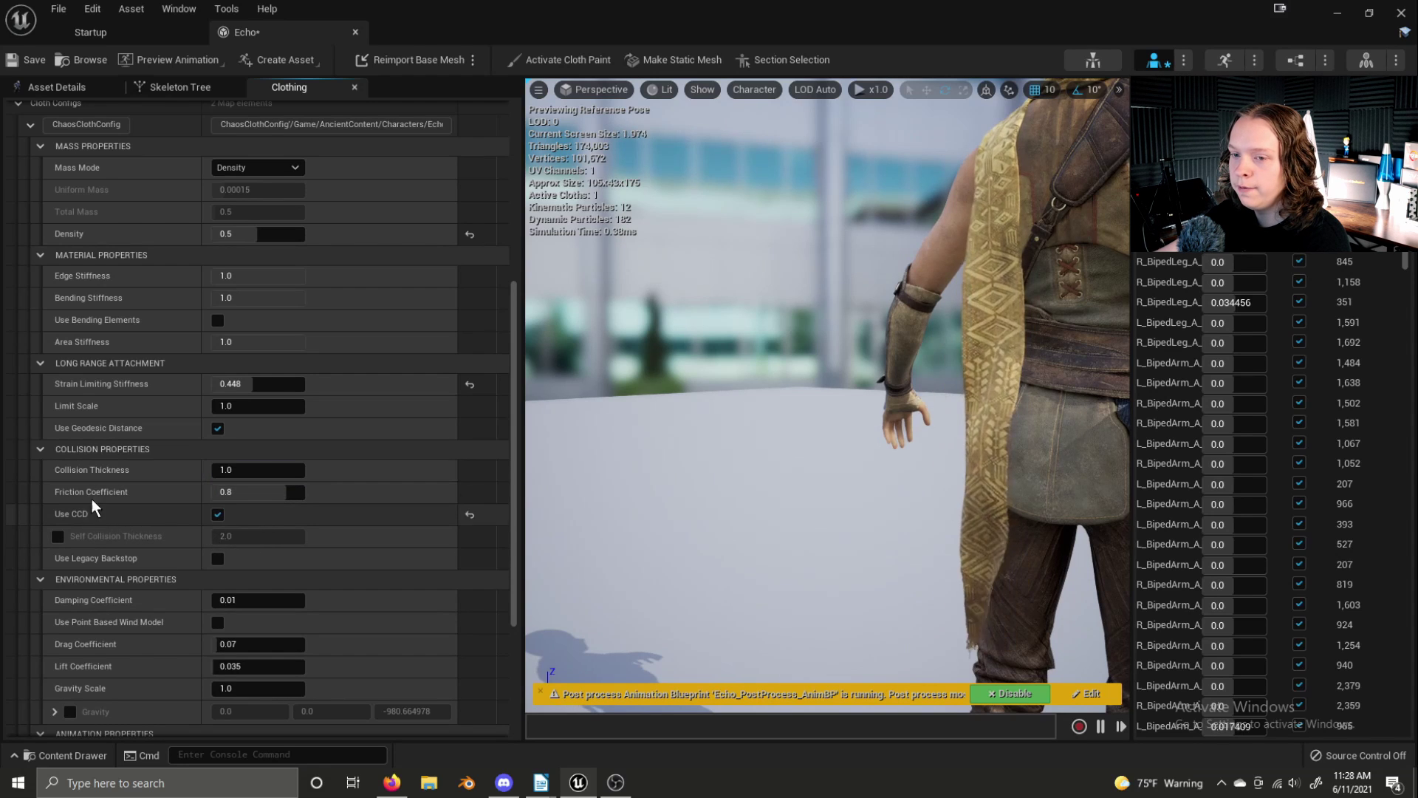
pyautogui.moveTo(87, 522)
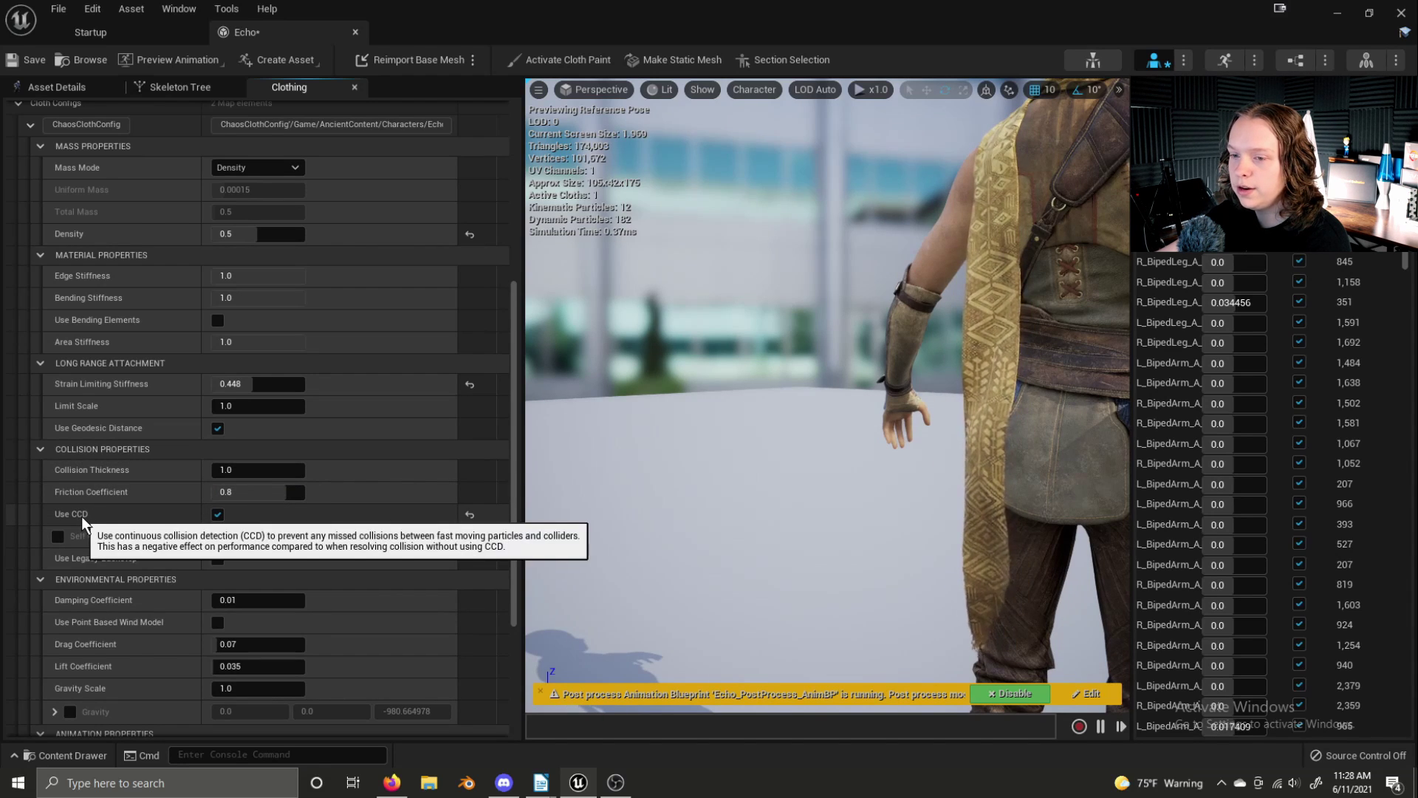
# Try a simulation Iteration Count of 10 in the shared cloth config and set it to 3.
pyautogui.scroll(-1, 87, 531)
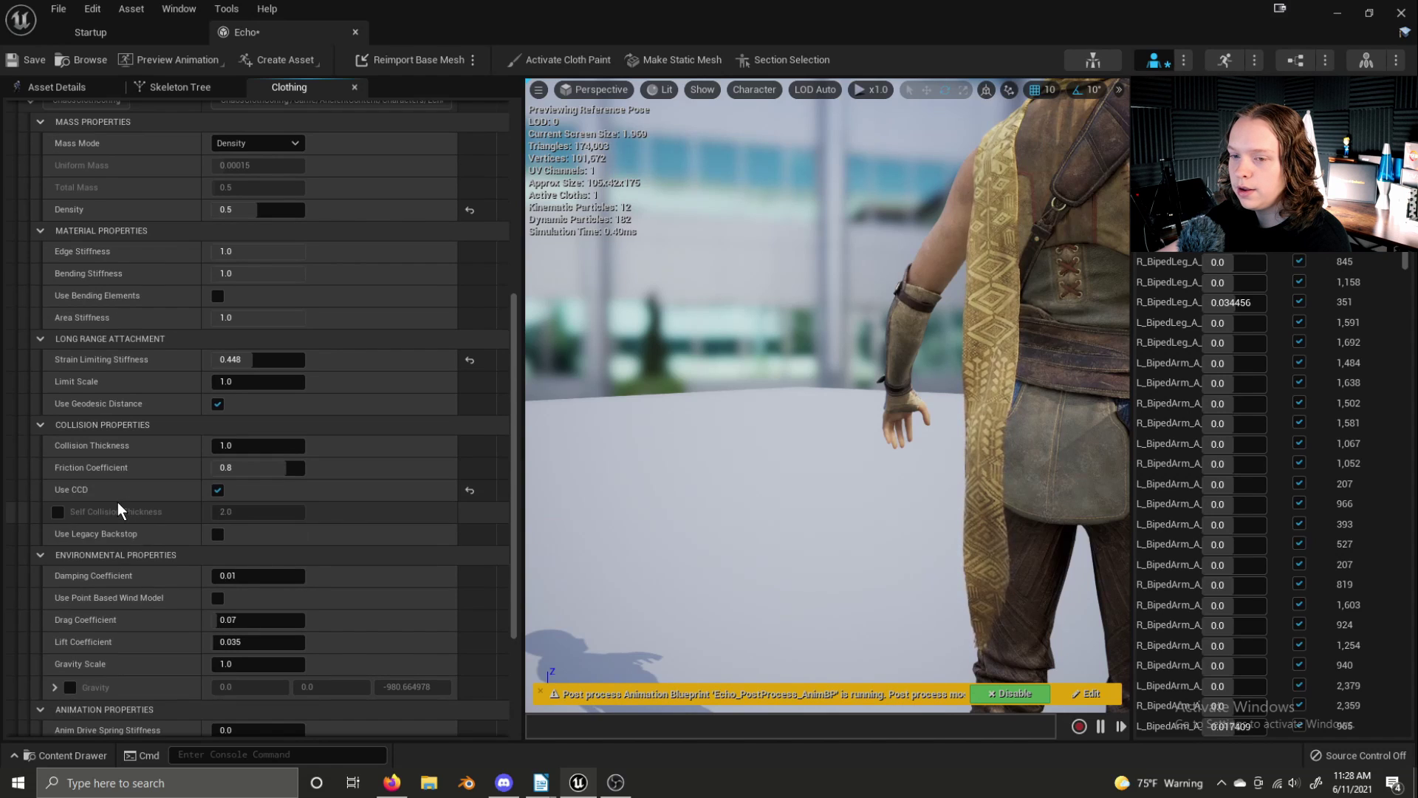
pyautogui.scroll(-2, 133, 556)
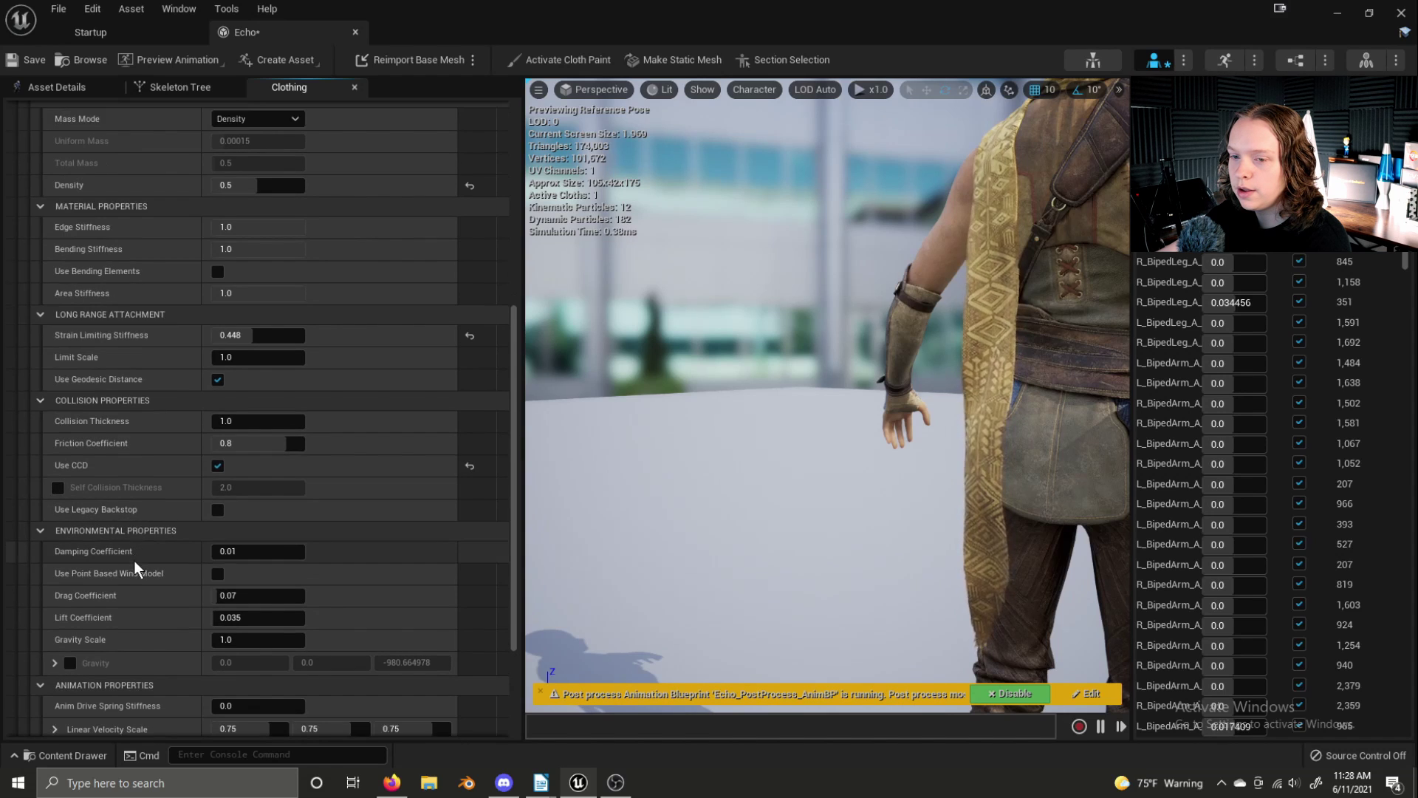
pyautogui.scroll(-2, 140, 526)
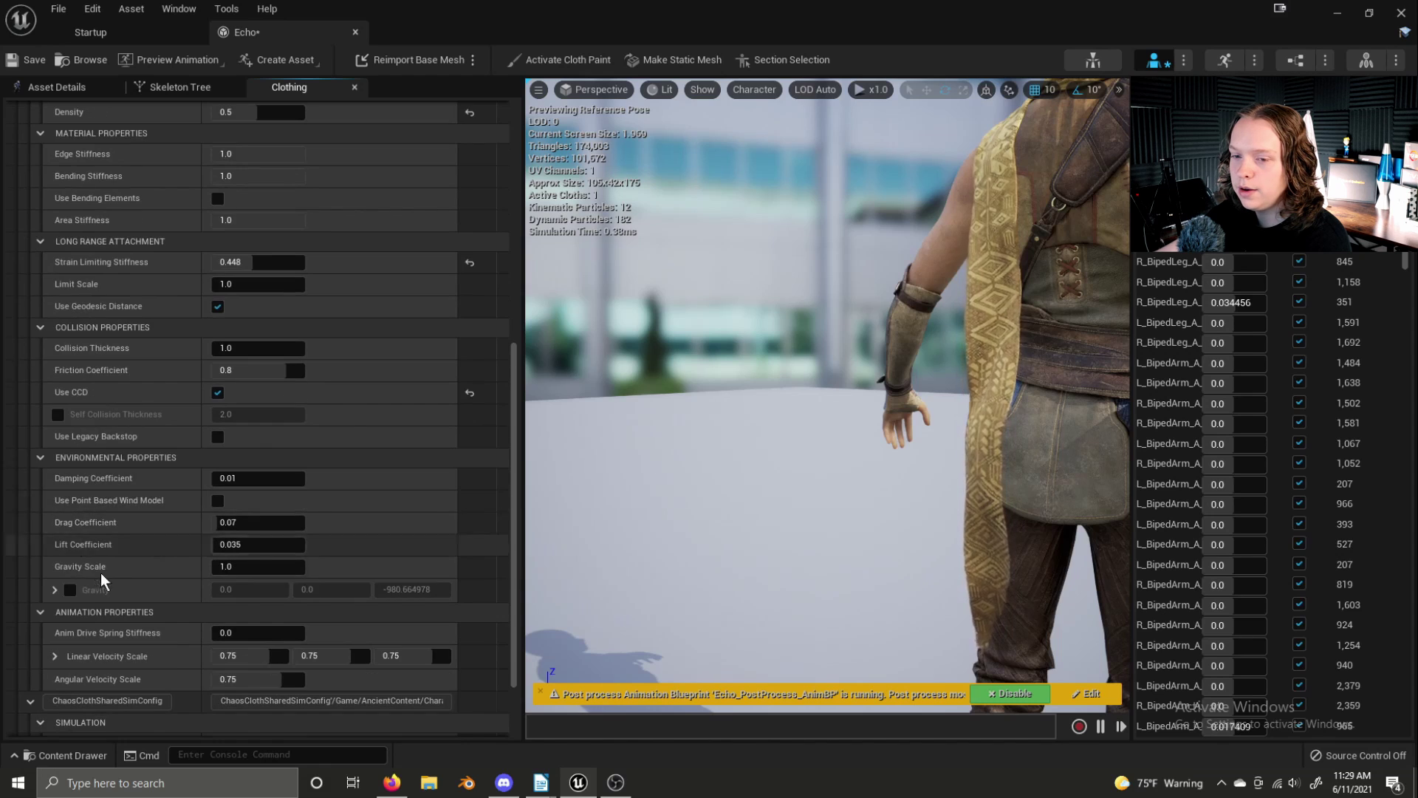
pyautogui.scroll(-3, 183, 495)
pyautogui.scroll(-1, 183, 495)
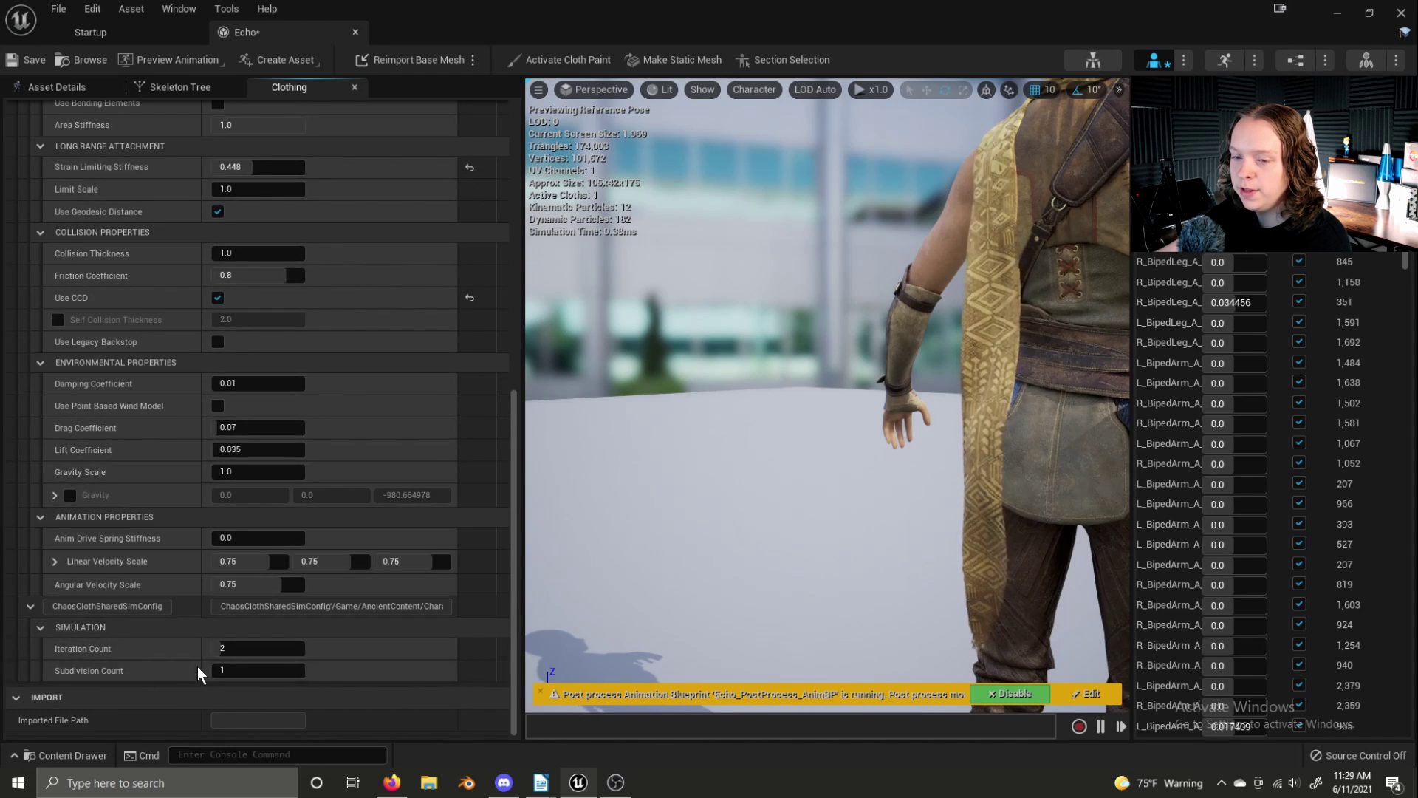
pyautogui.moveTo(244, 648); pyautogui.dragTo(299, 648)
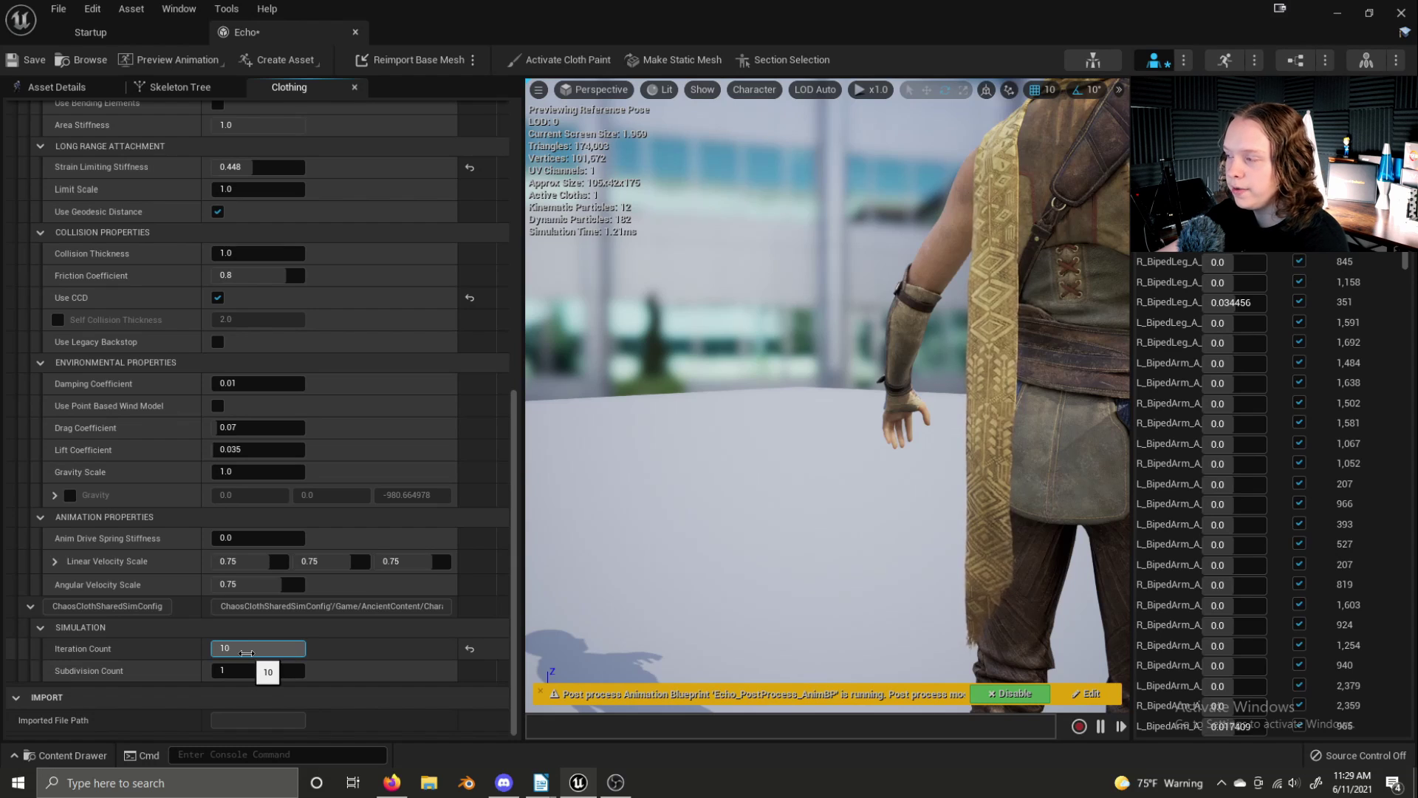
pyautogui.moveTo(246, 653)
pyautogui.mouseDown()
pyautogui.moveTo(230, 652)
pyautogui.moveTo(270, 648)
pyautogui.moveTo(234, 648)
pyautogui.mouseUp()
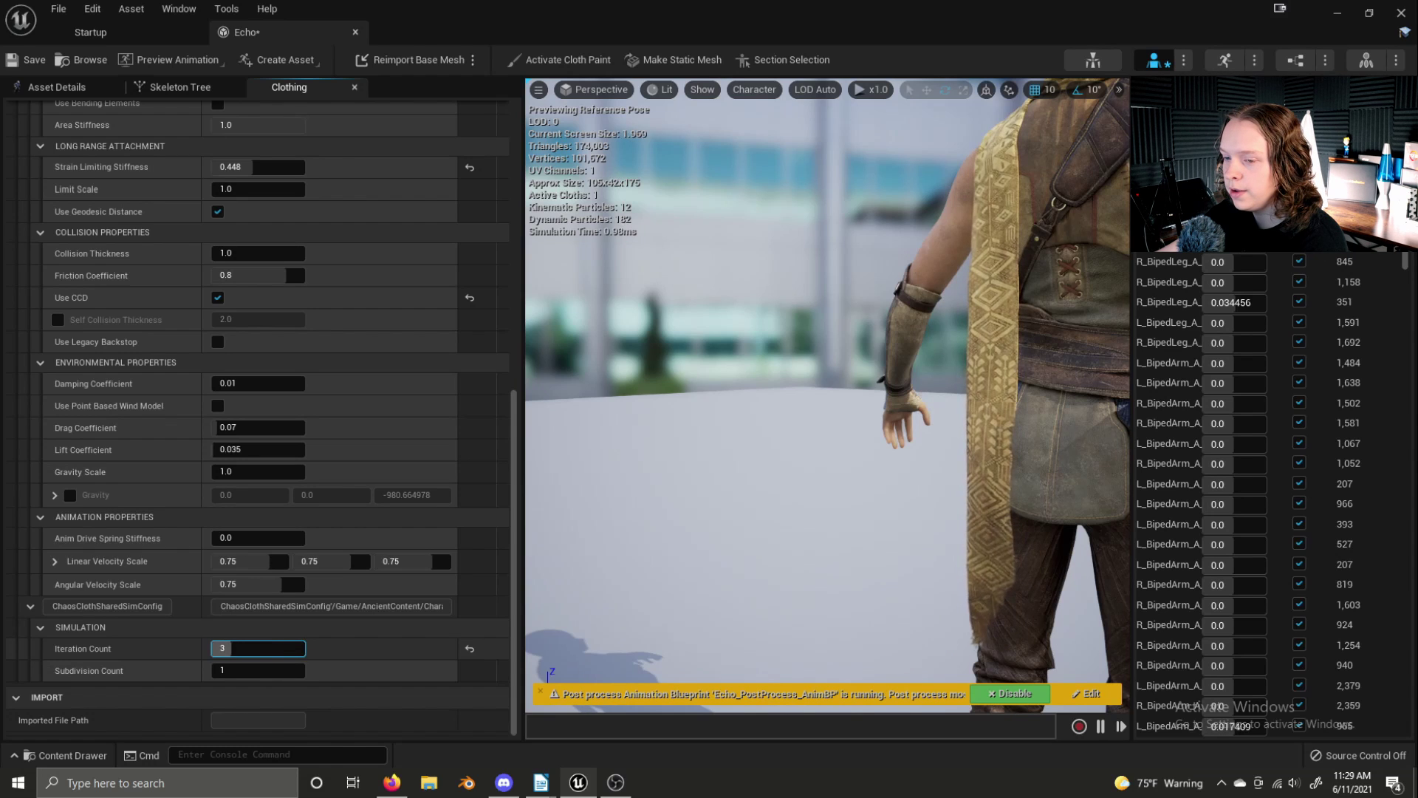
pyautogui.scroll(5, 328, 518)
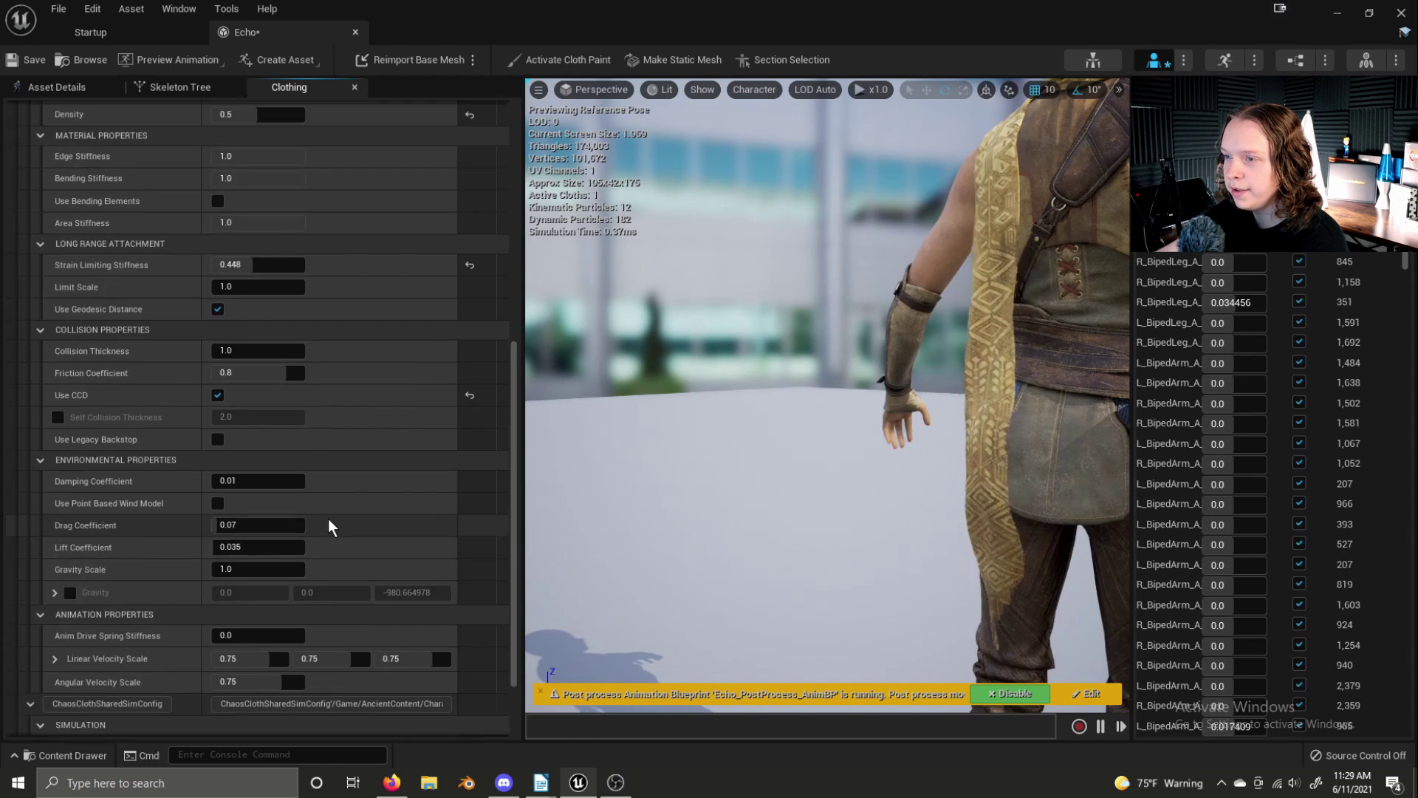
pyautogui.scroll(7, 328, 518)
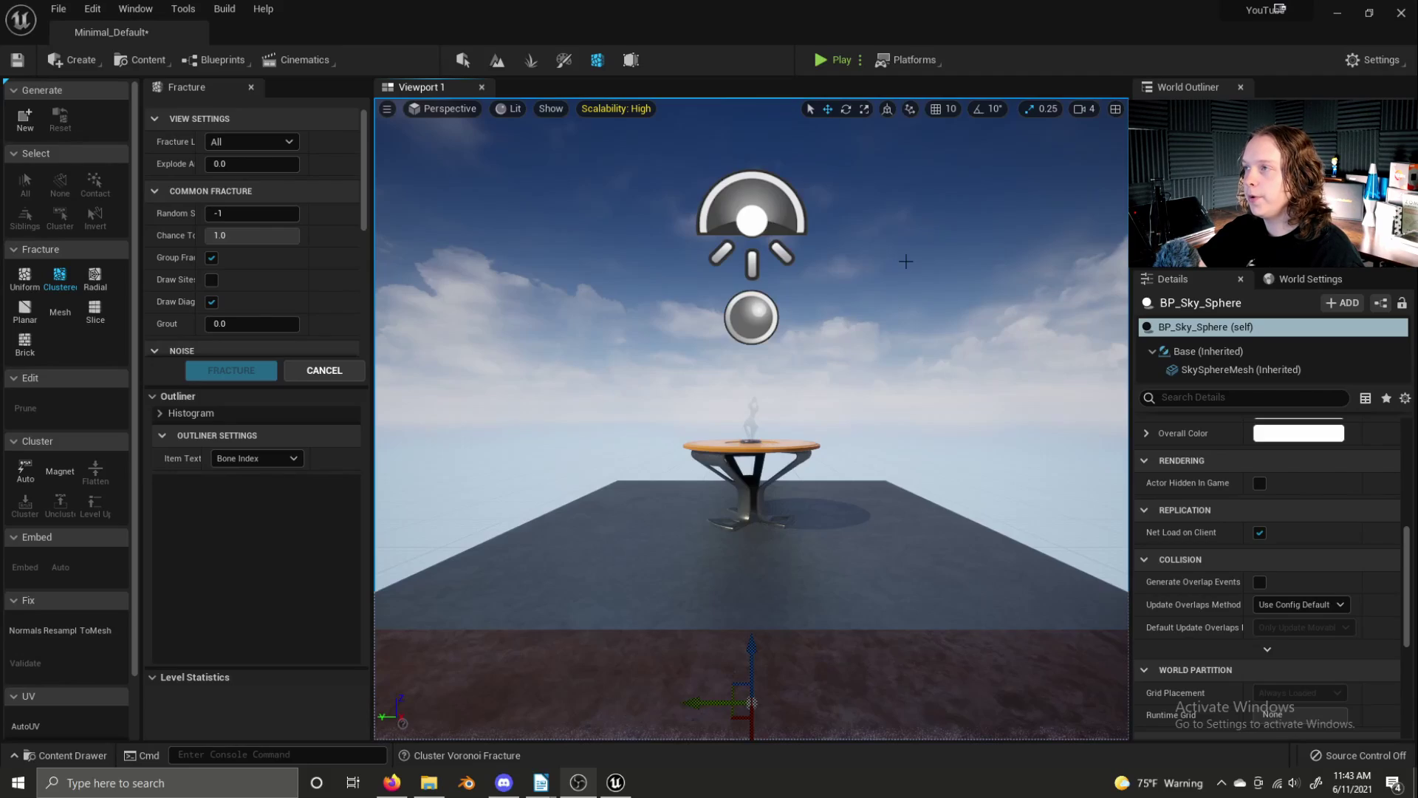
# Play the Minimal_Default level twice to examine the physics behaviour around the table, stopping each run.
pyautogui.click(825, 65)
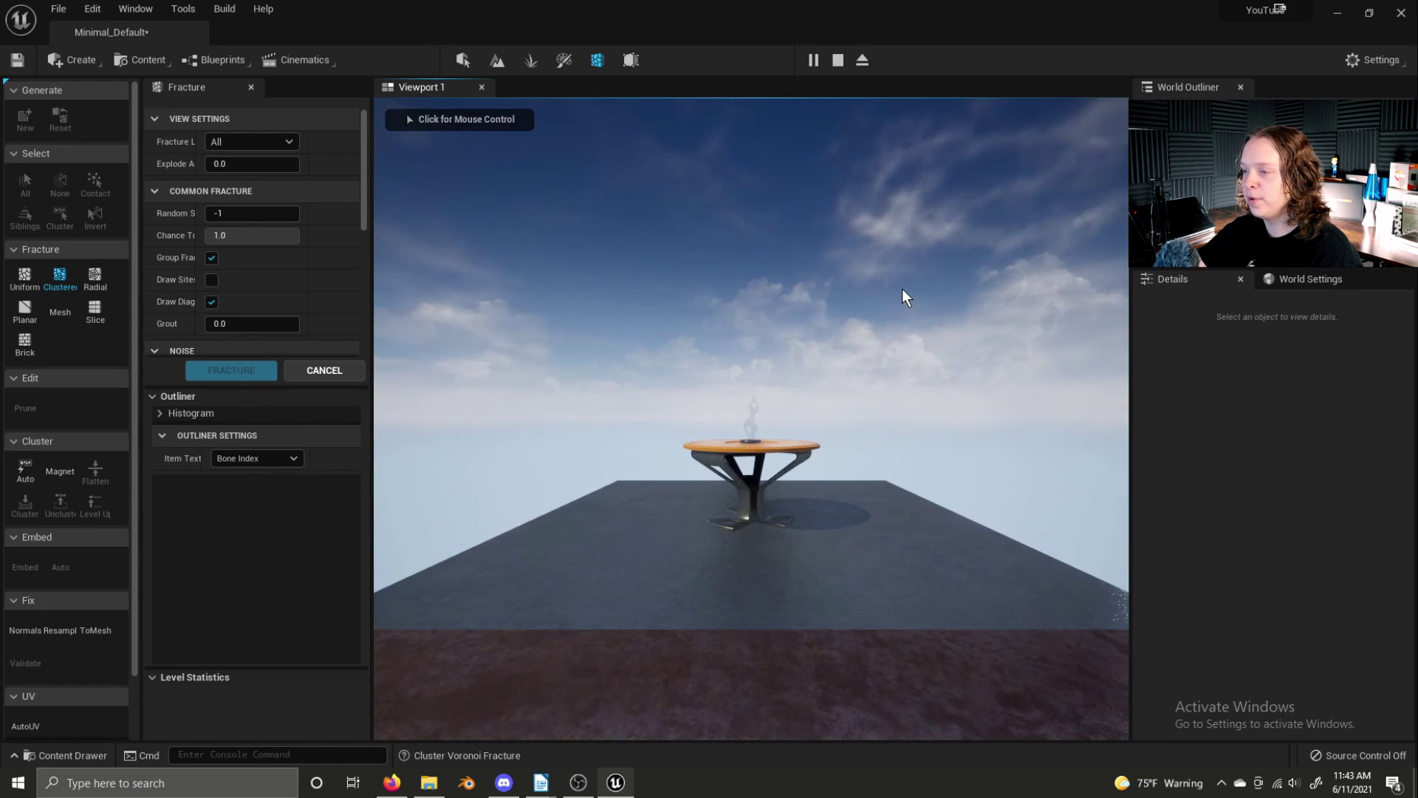
pyautogui.click(840, 65)
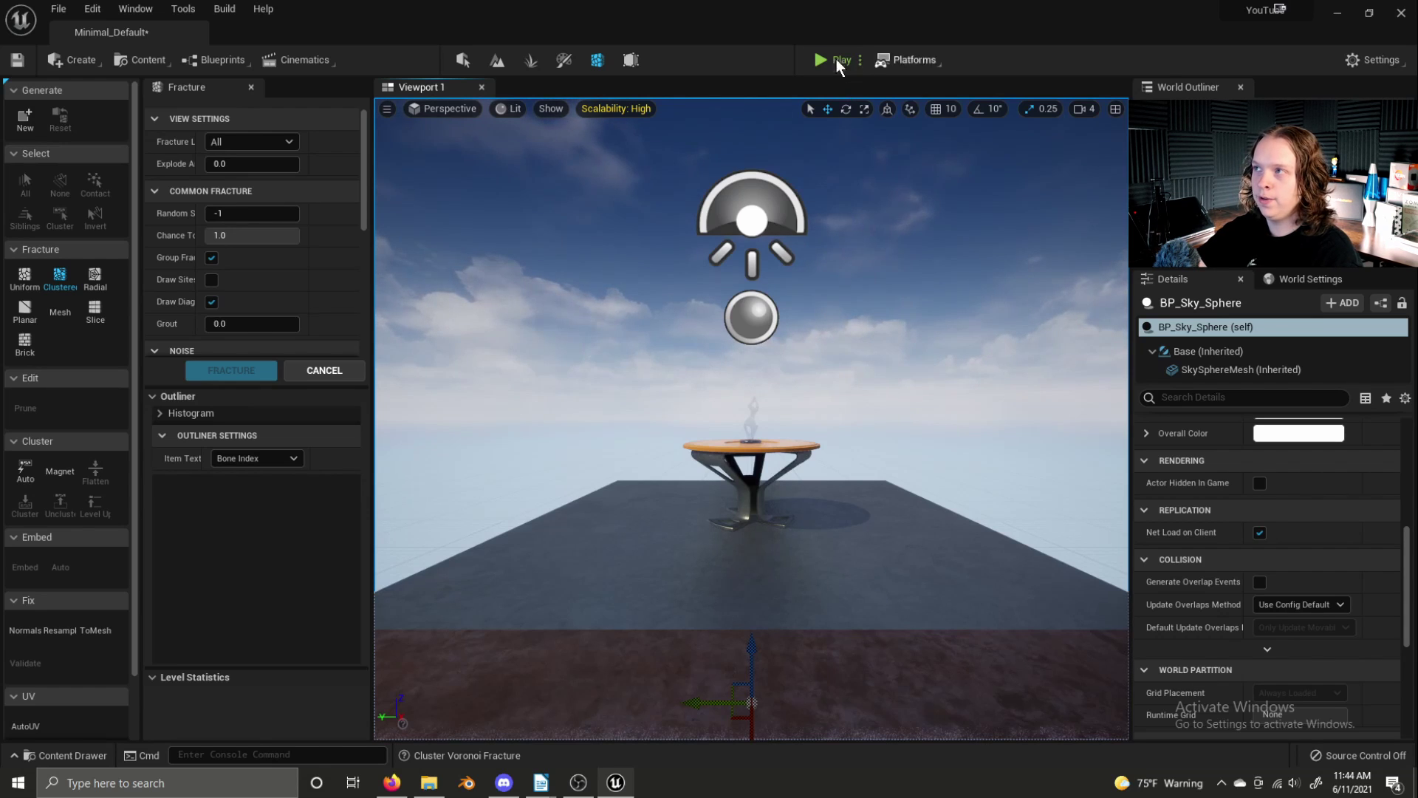
pyautogui.click(838, 61)
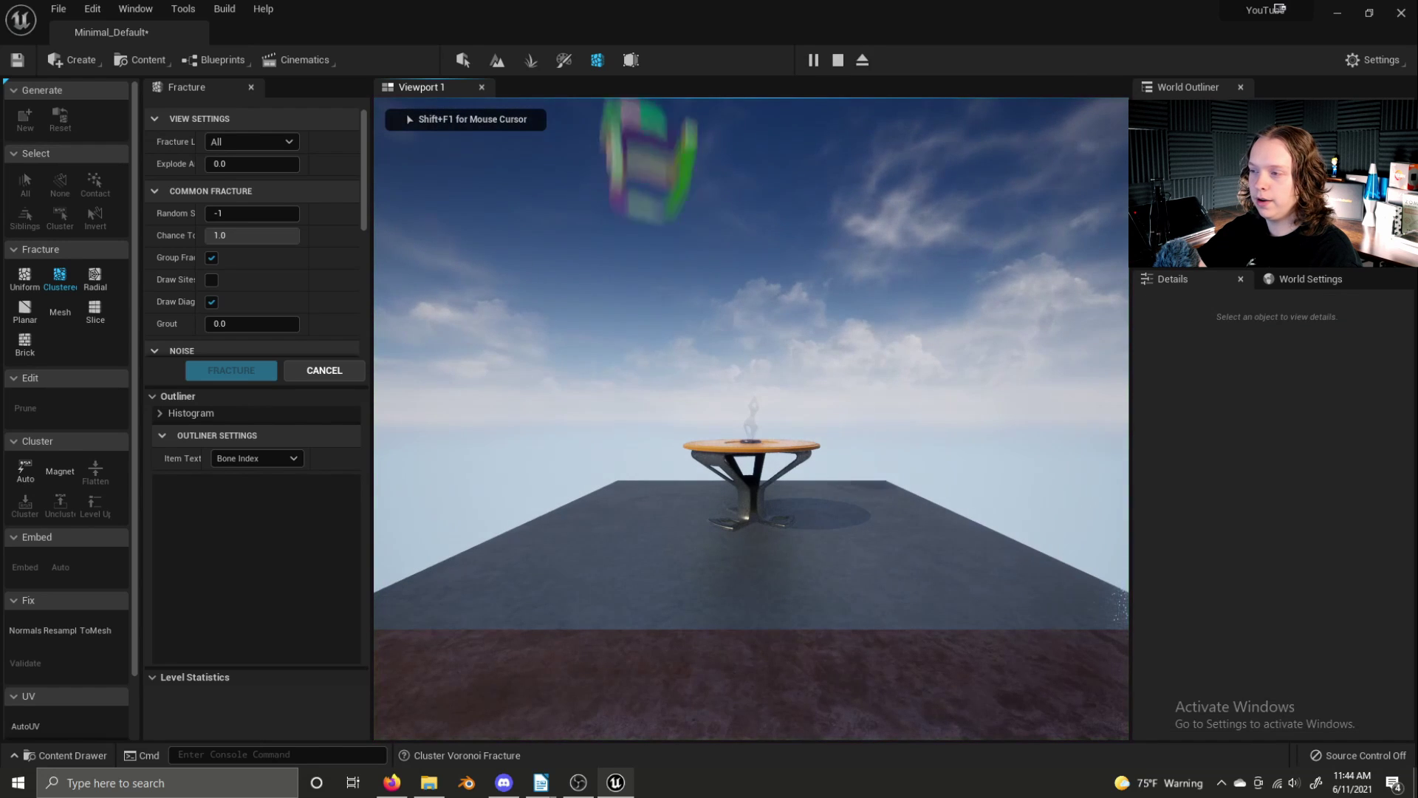
pyautogui.press('Escape')
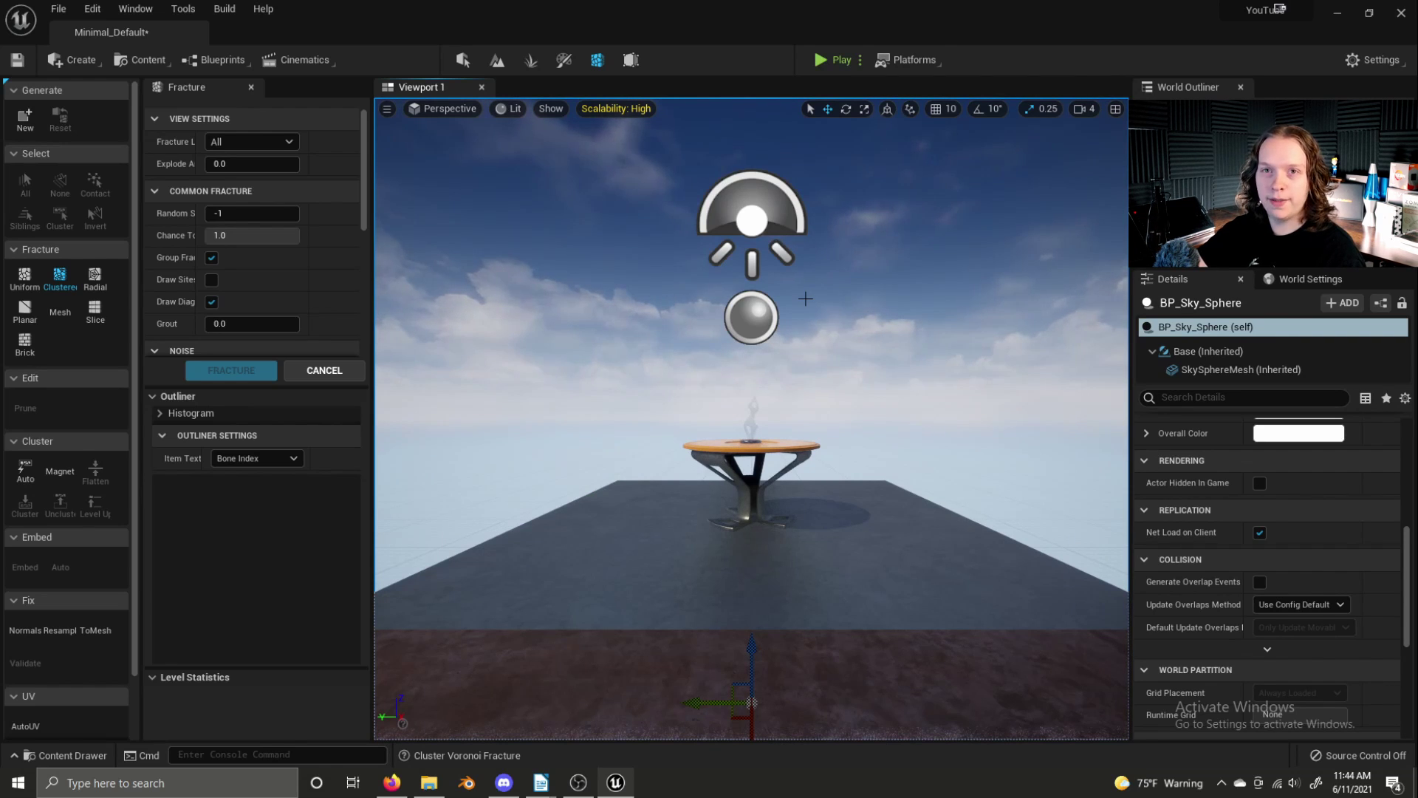
# Generate a geometry collection named Table_GeometryCollection from the table in Fracture mode, saving it in the Chair_GeometryColle folder.
pyautogui.click(731, 442)
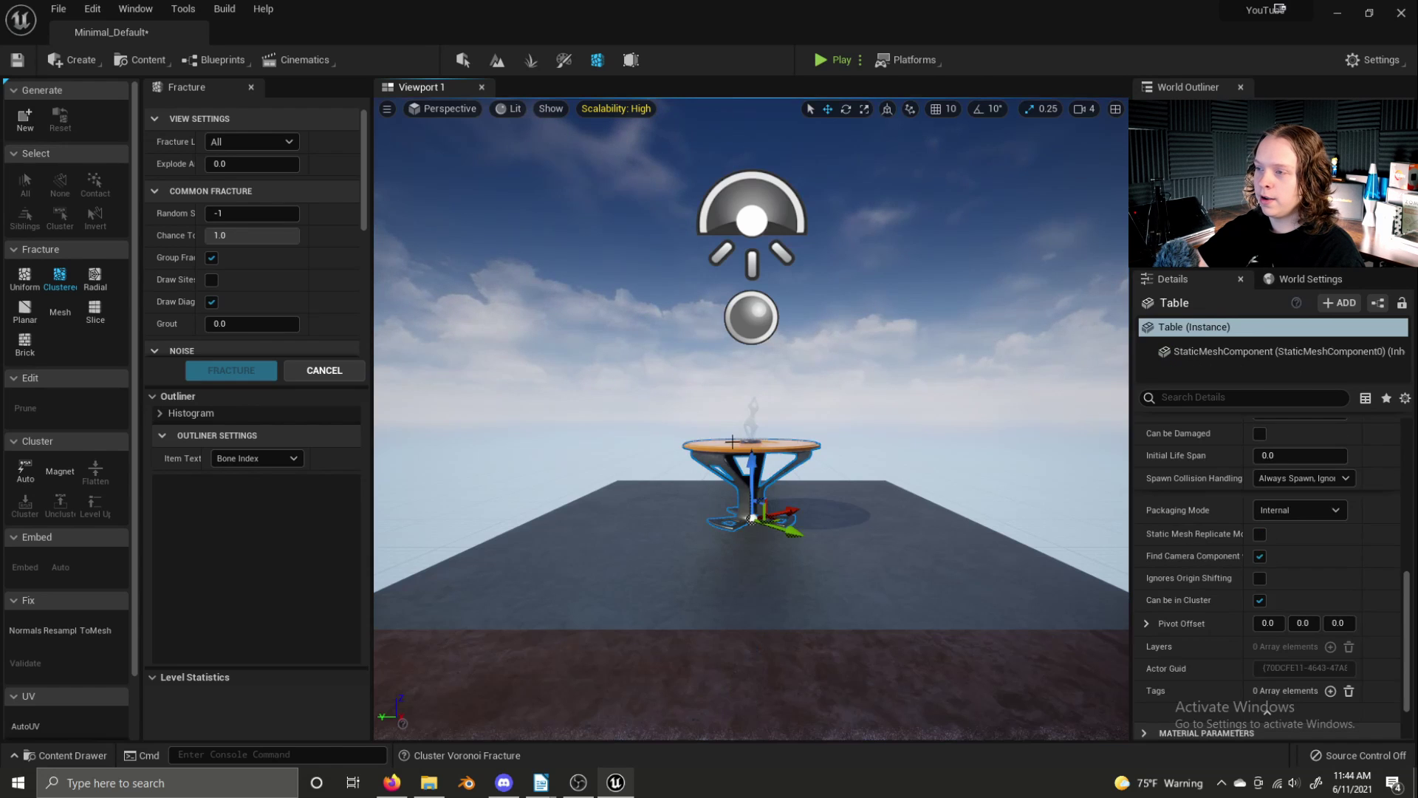
pyautogui.click(465, 60)
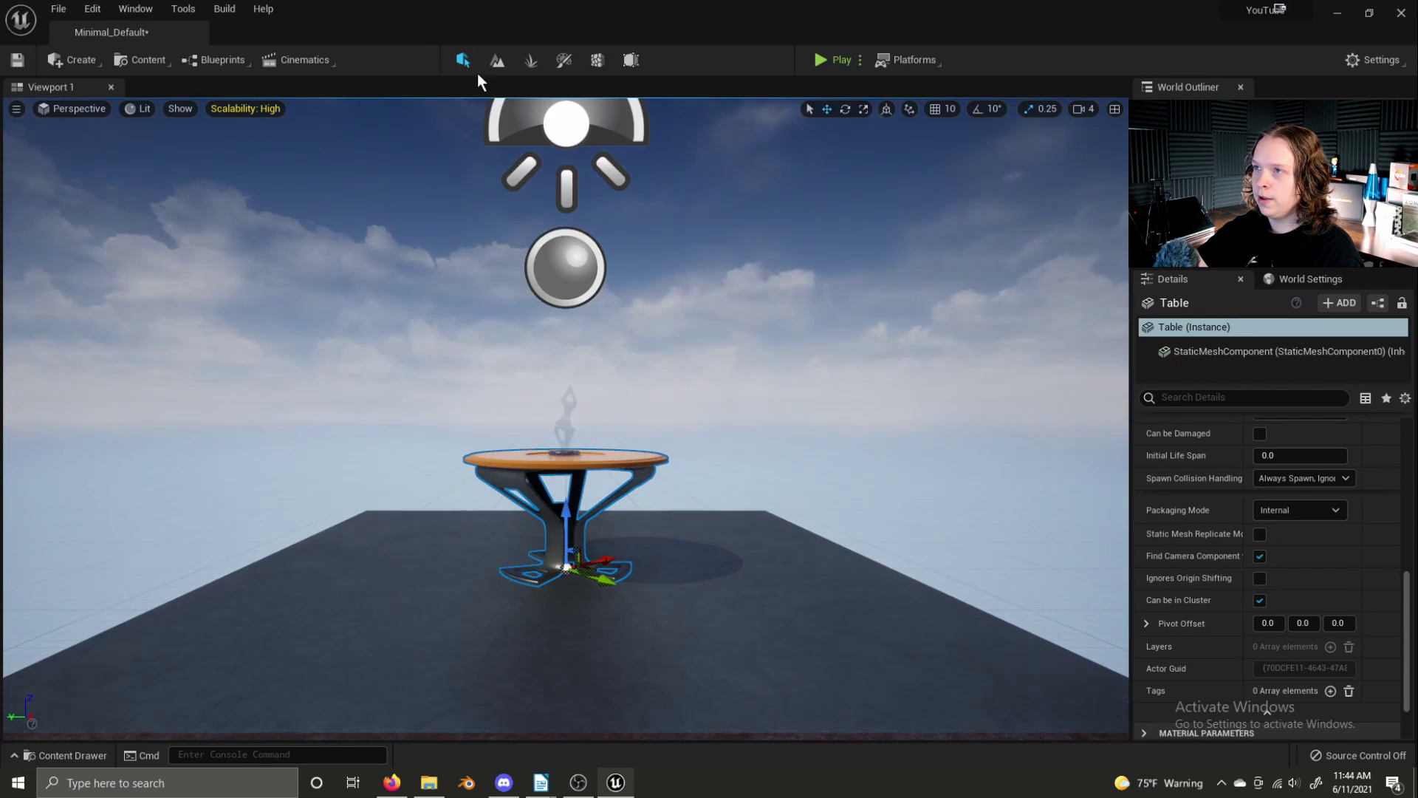
pyautogui.click(595, 62)
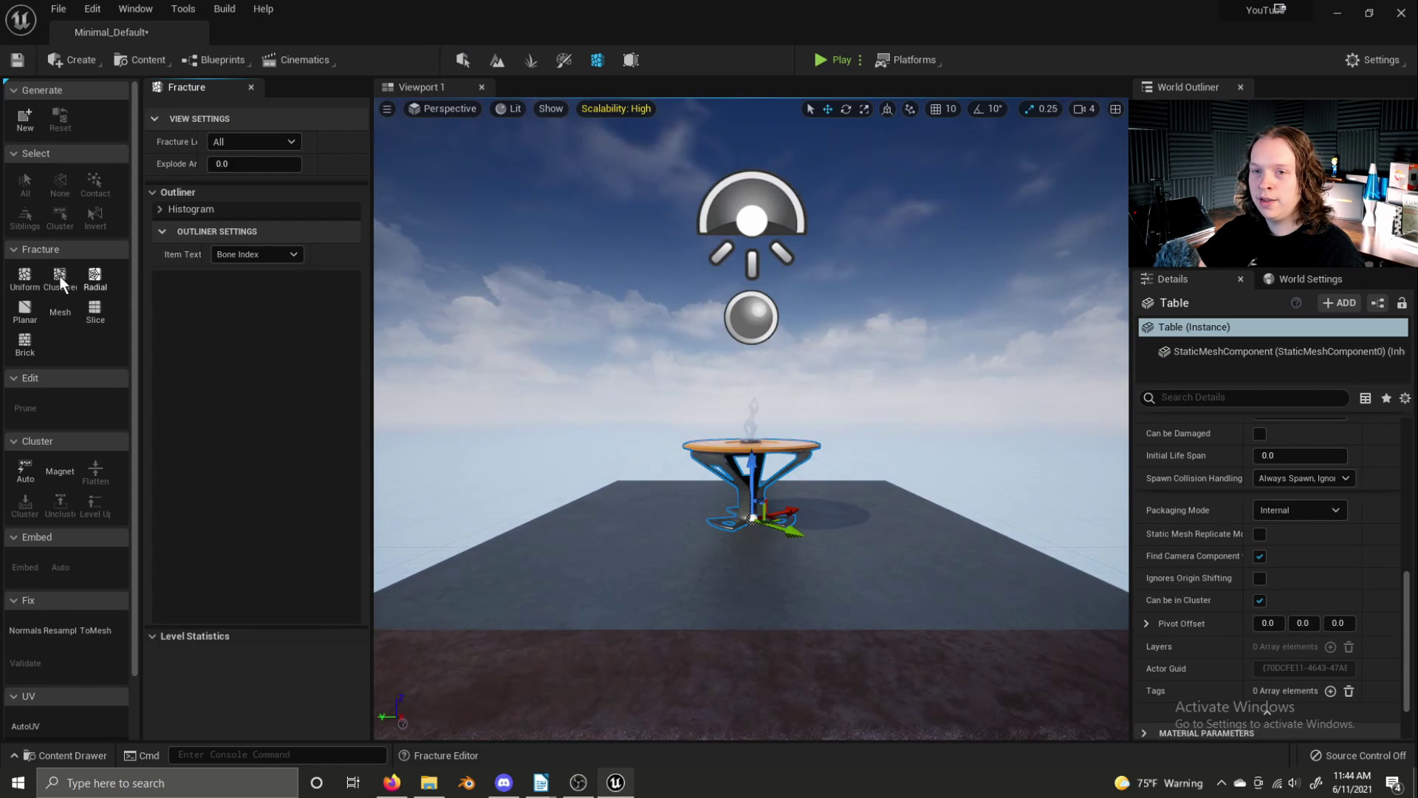
pyautogui.click(26, 119)
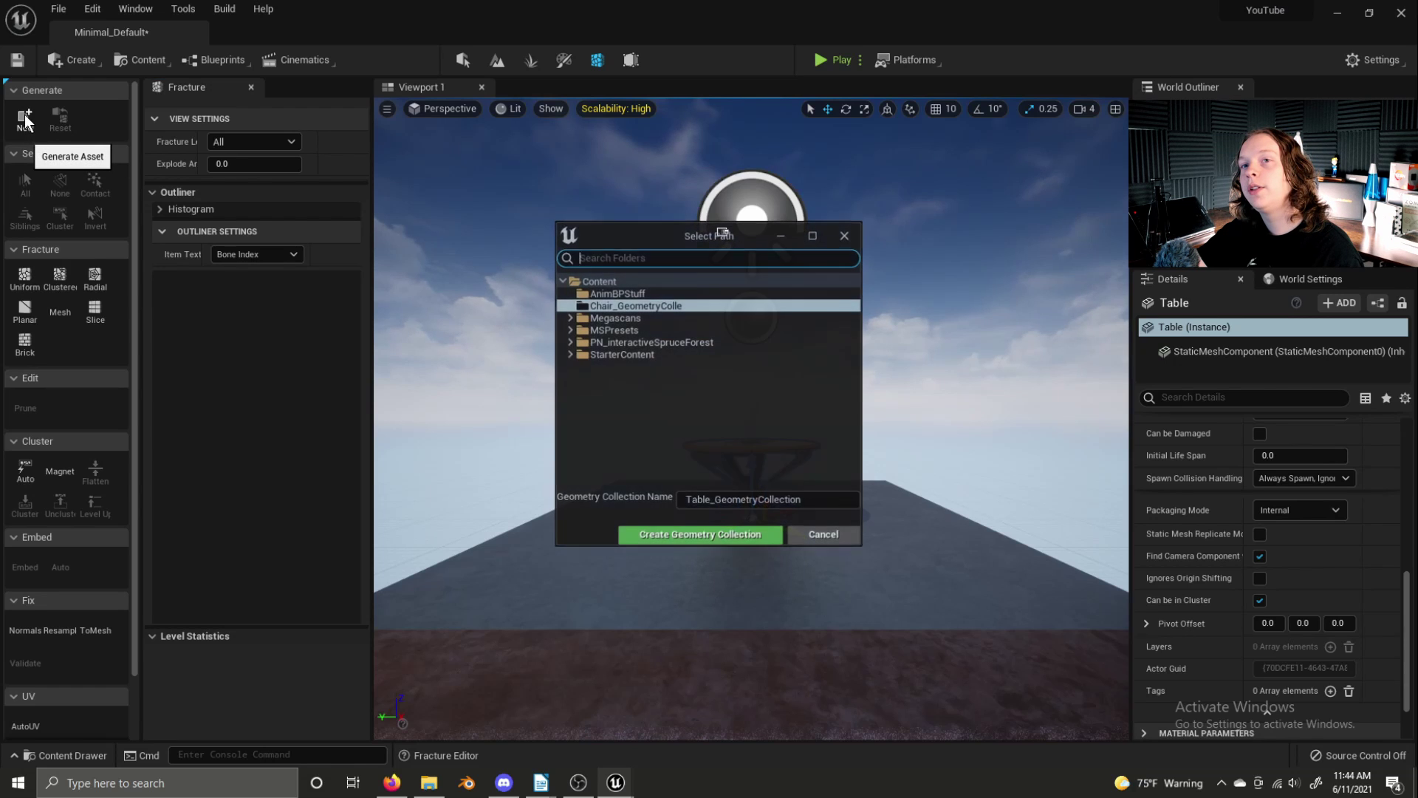
pyautogui.click(736, 533)
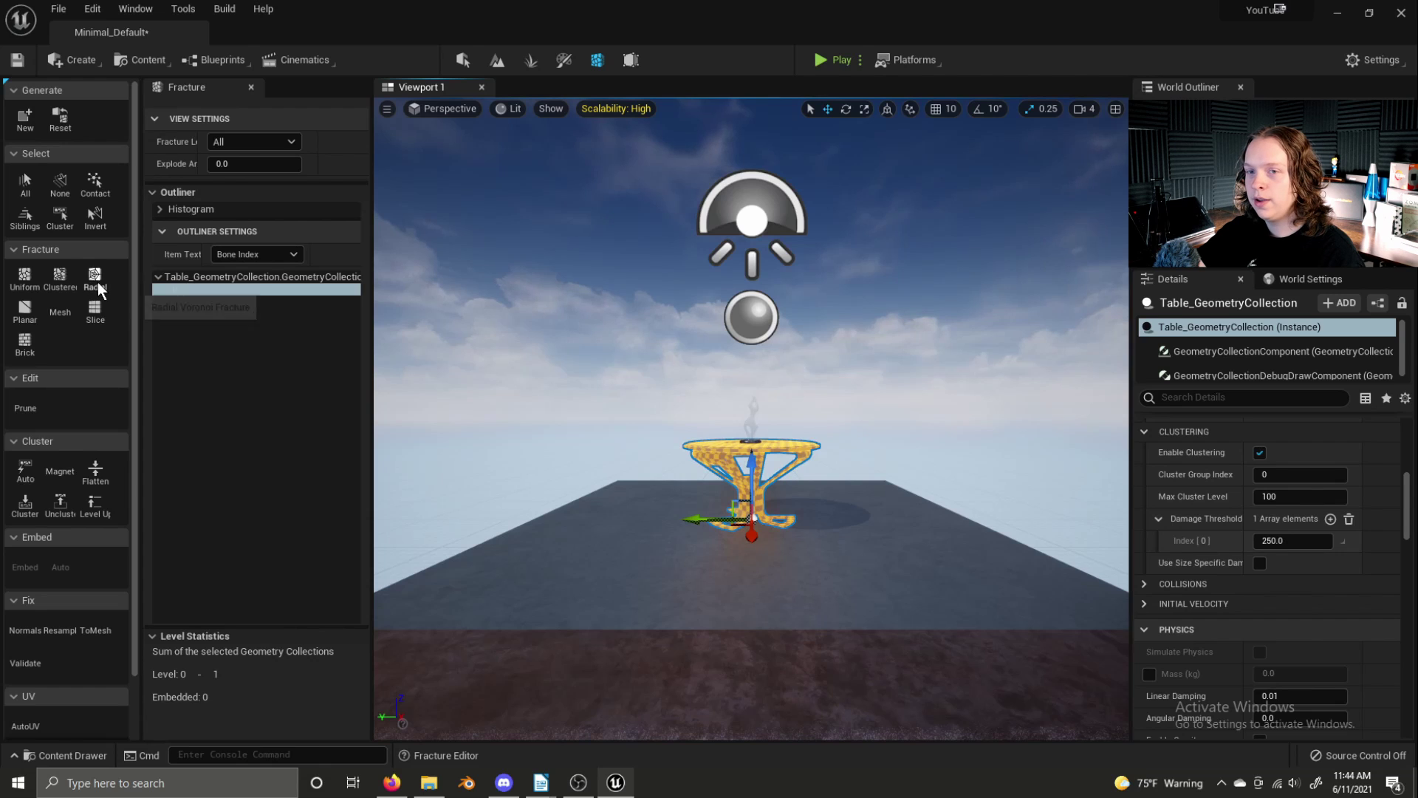
# Fracture the table's geometry collection with the Clustered Voronoi method, reviewing its noise, collision and cluster settings and keeping them as they are.
pyautogui.click(59, 276)
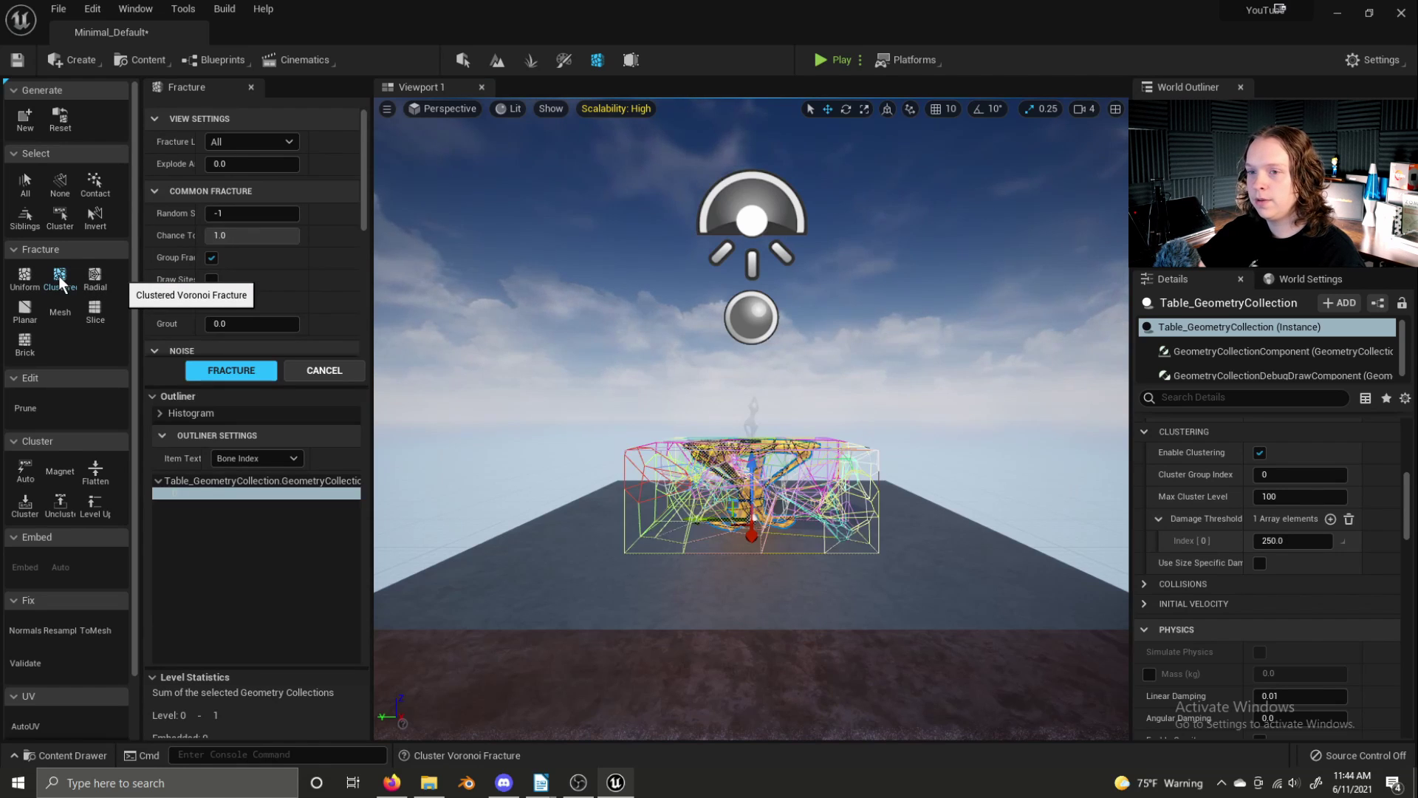
pyautogui.scroll(-10, 251, 181)
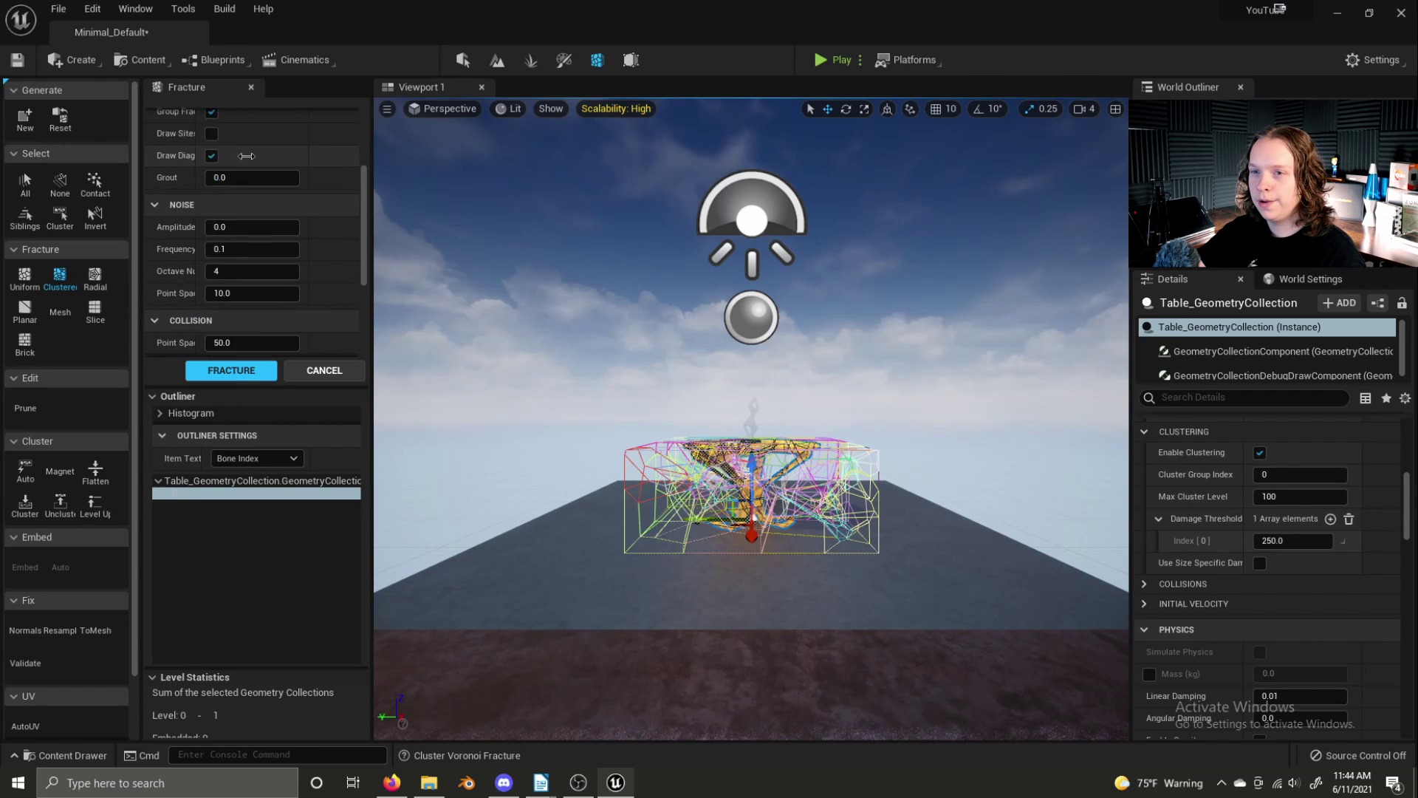
pyautogui.scroll(10, 248, 236)
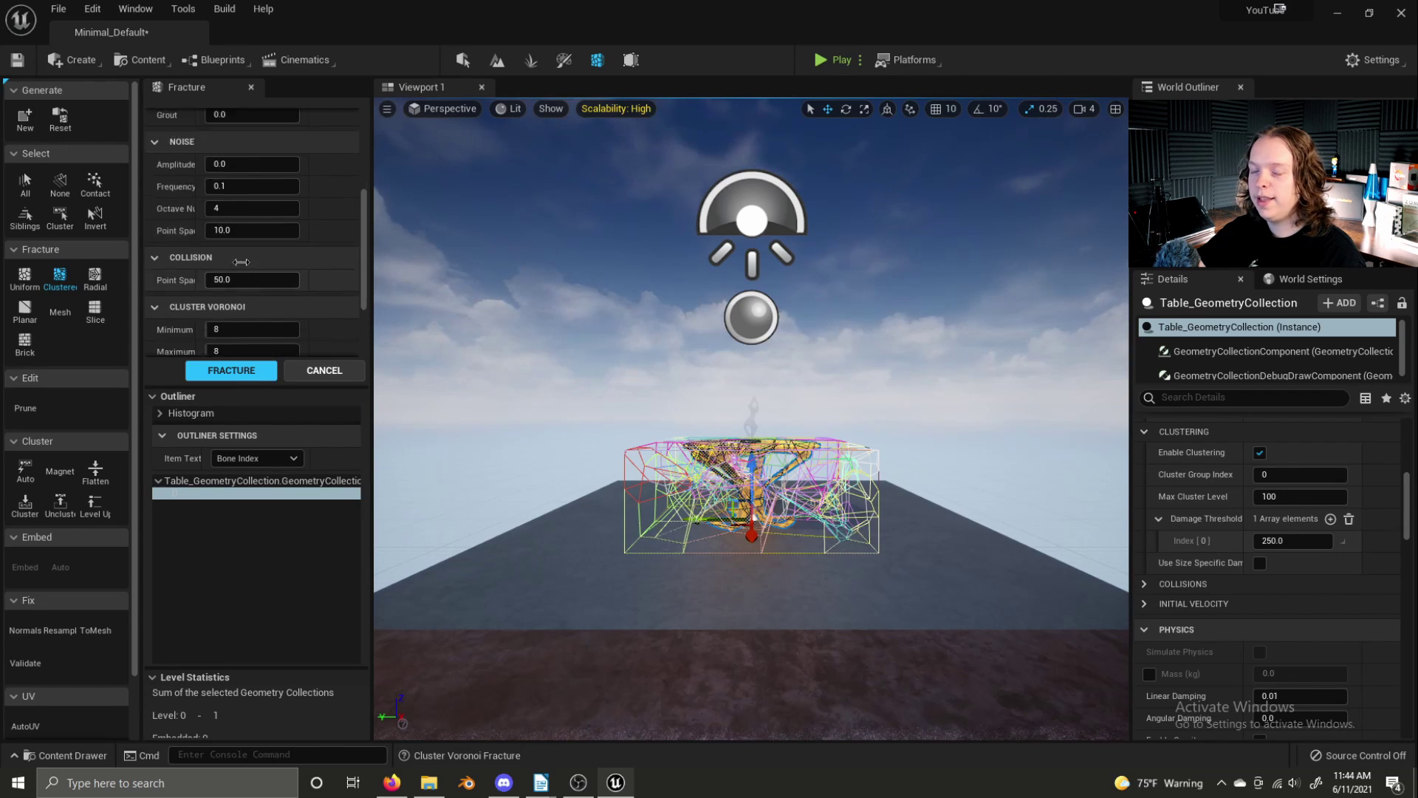
pyautogui.scroll(-10, 248, 275)
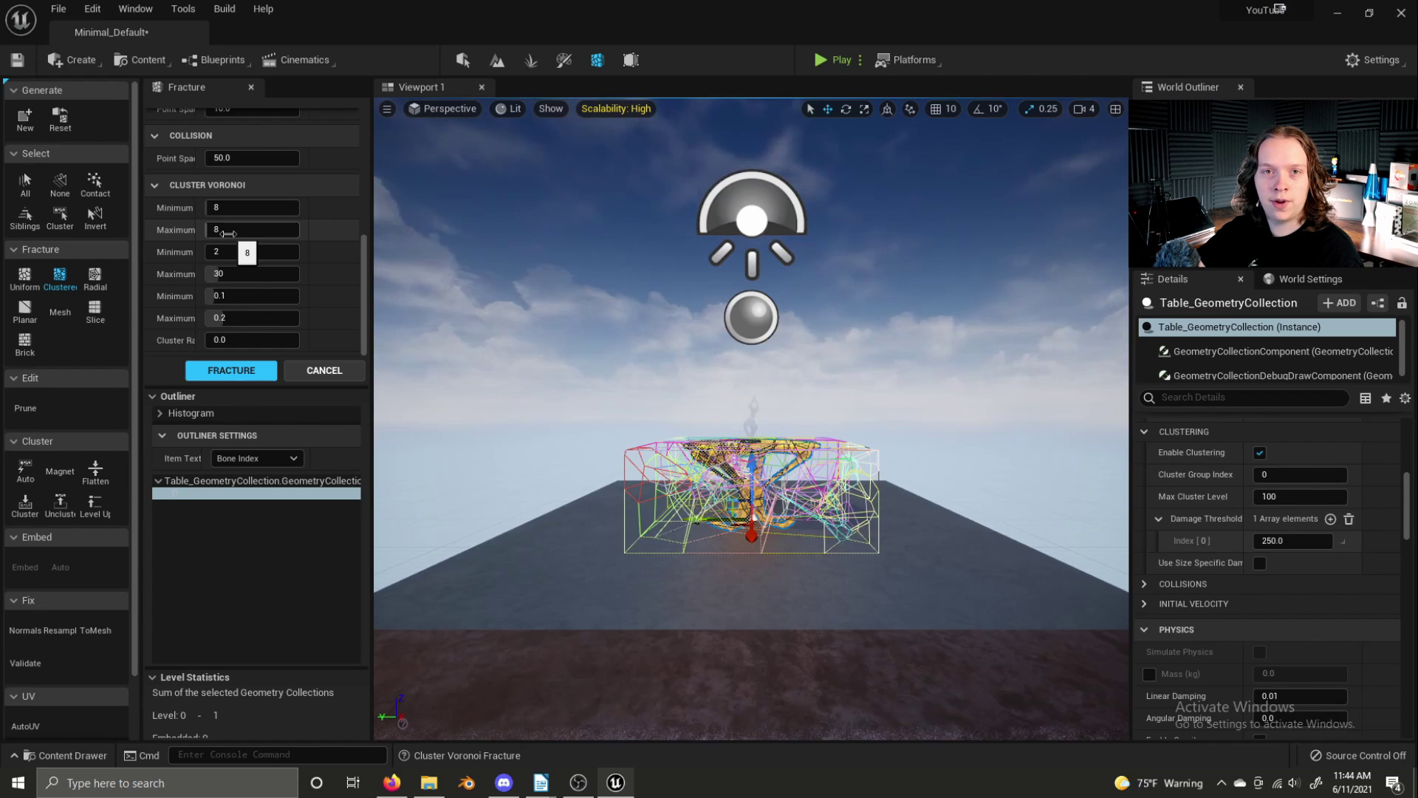
pyautogui.click(241, 371)
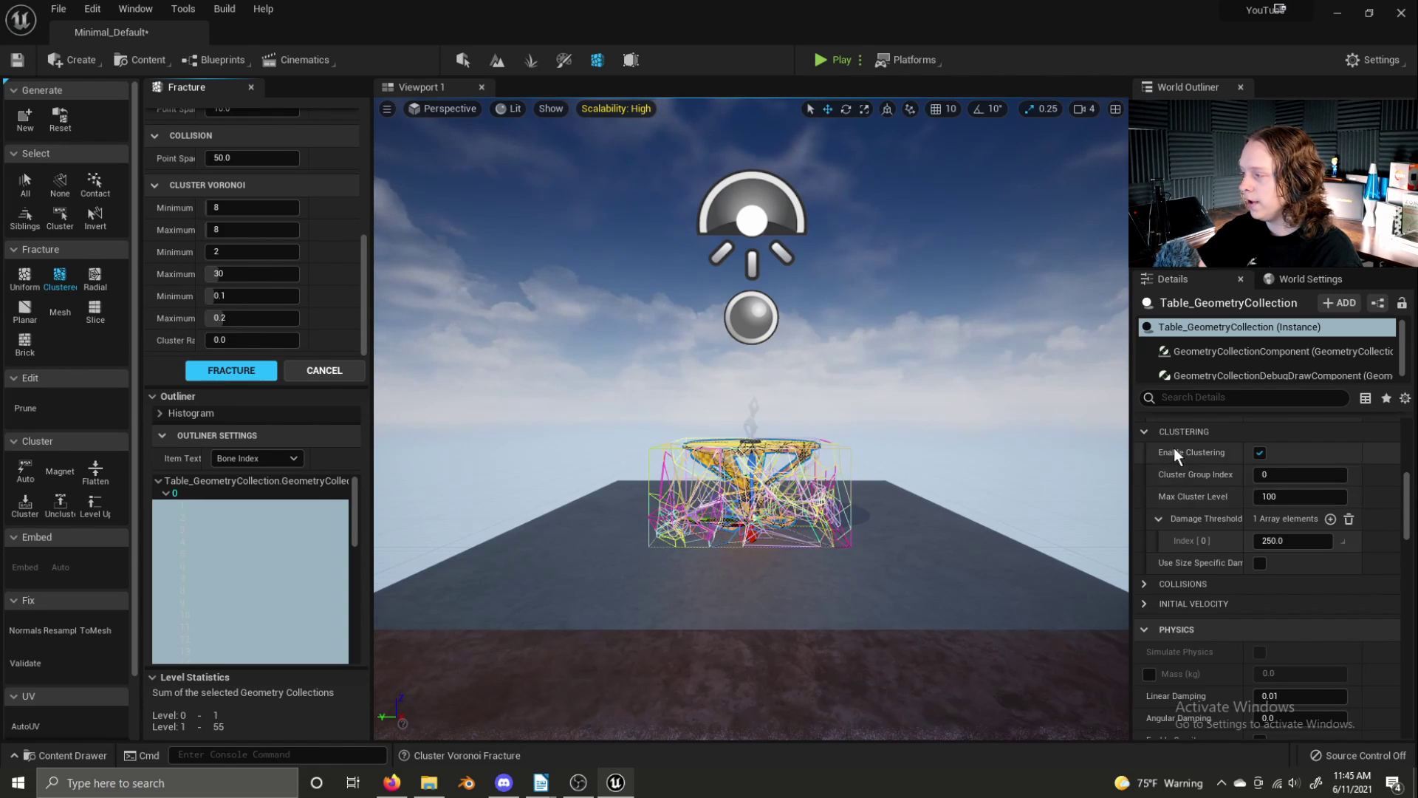
# Play the Minimal_Default level to examine how the fractured table breaks apart, and stop the run.
pyautogui.click(1296, 544)
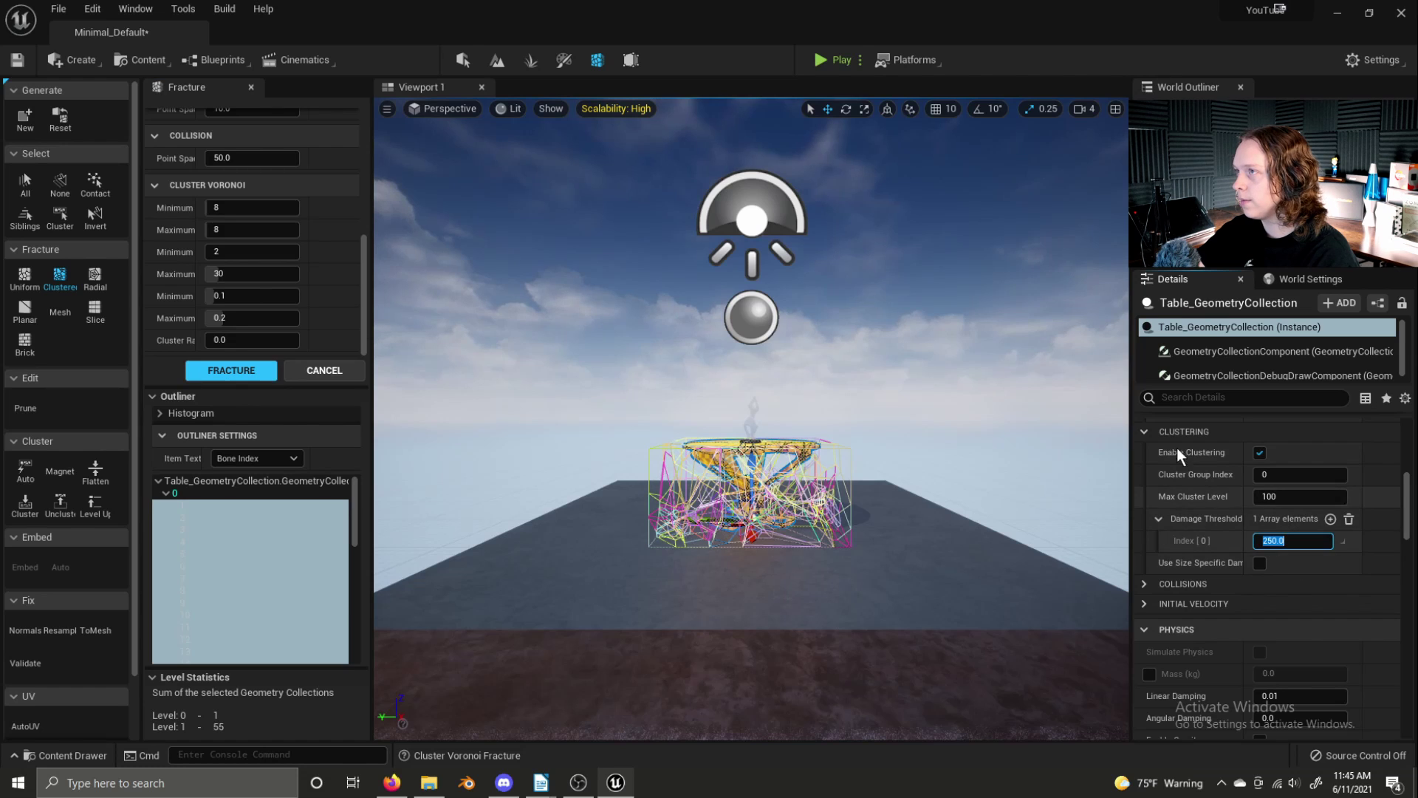
pyautogui.click(807, 90)
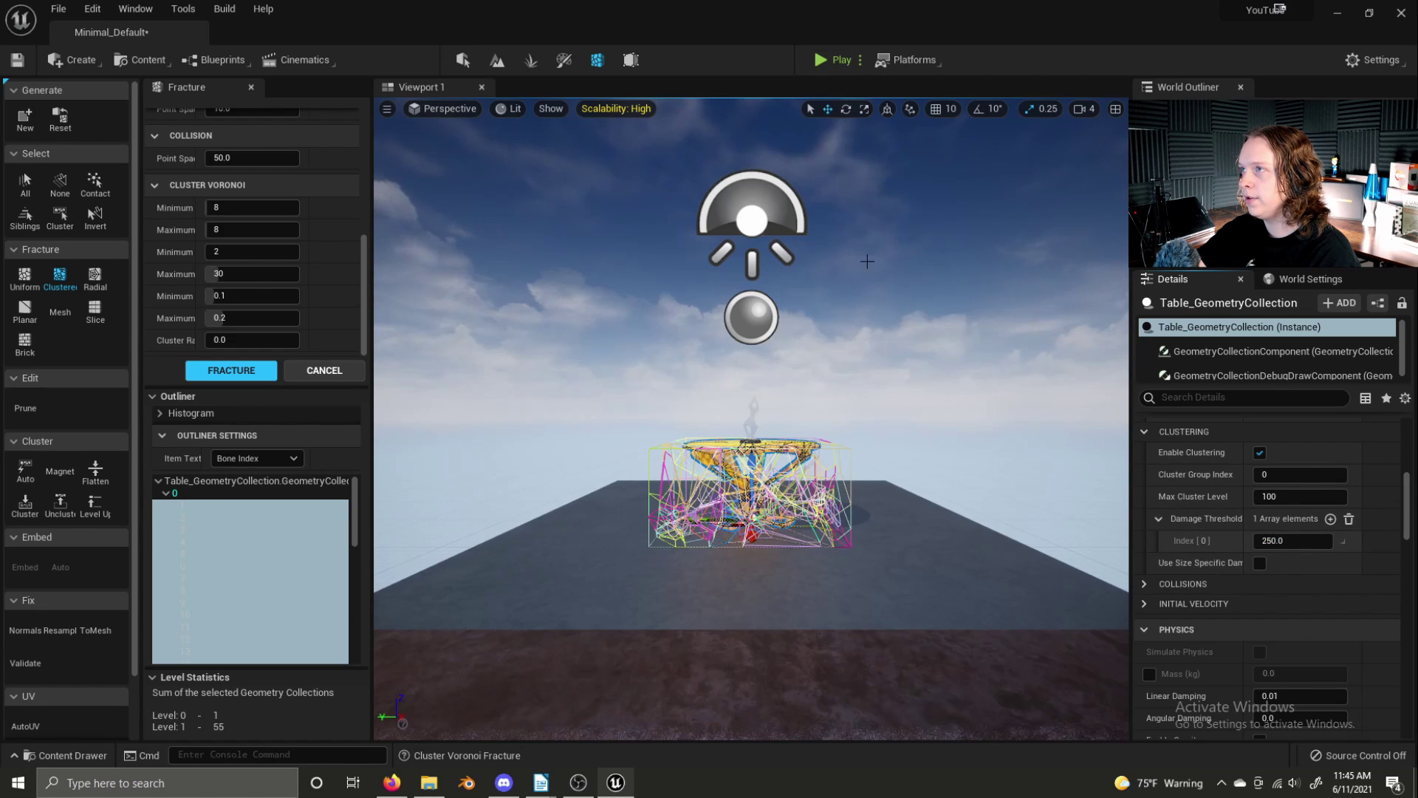
pyautogui.click(835, 62)
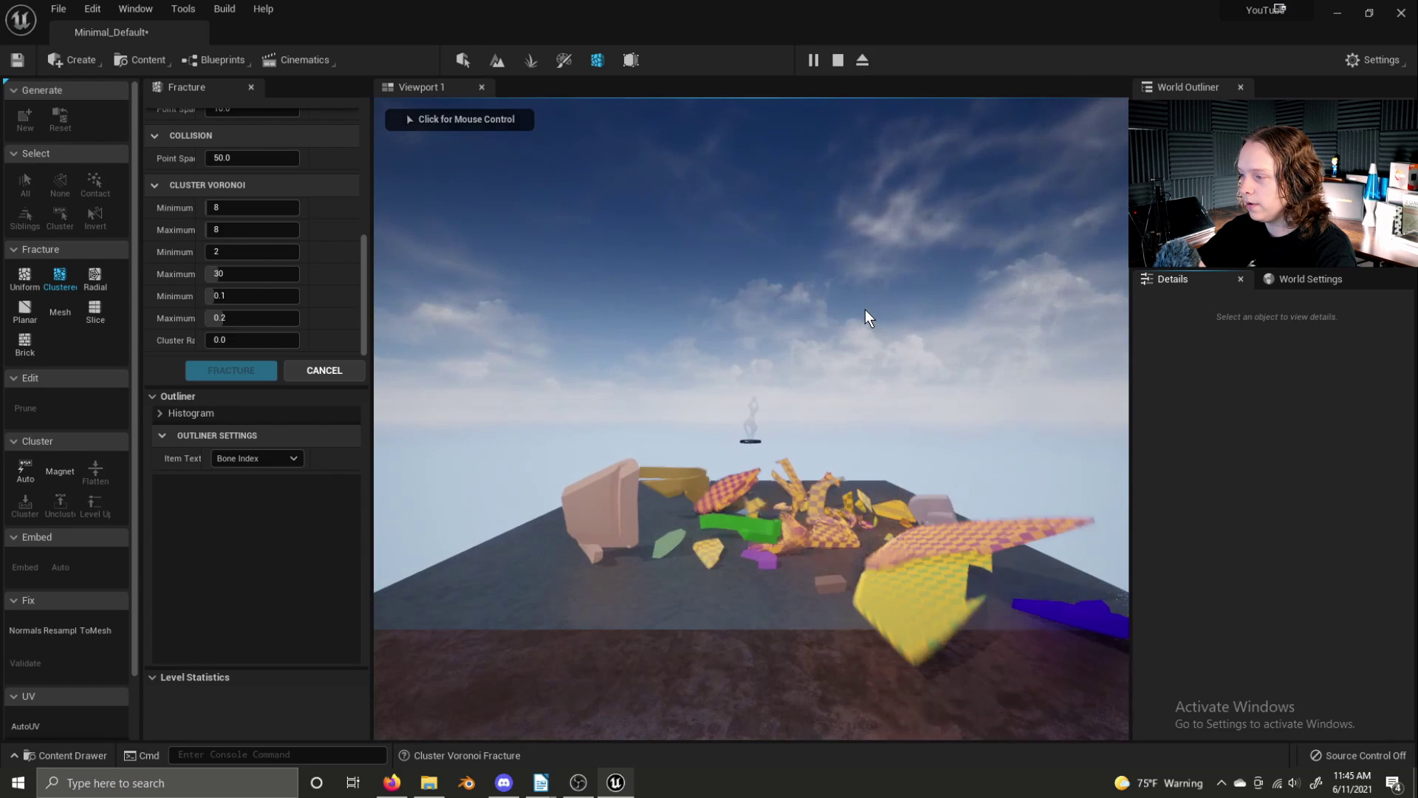
pyautogui.press('Escape')
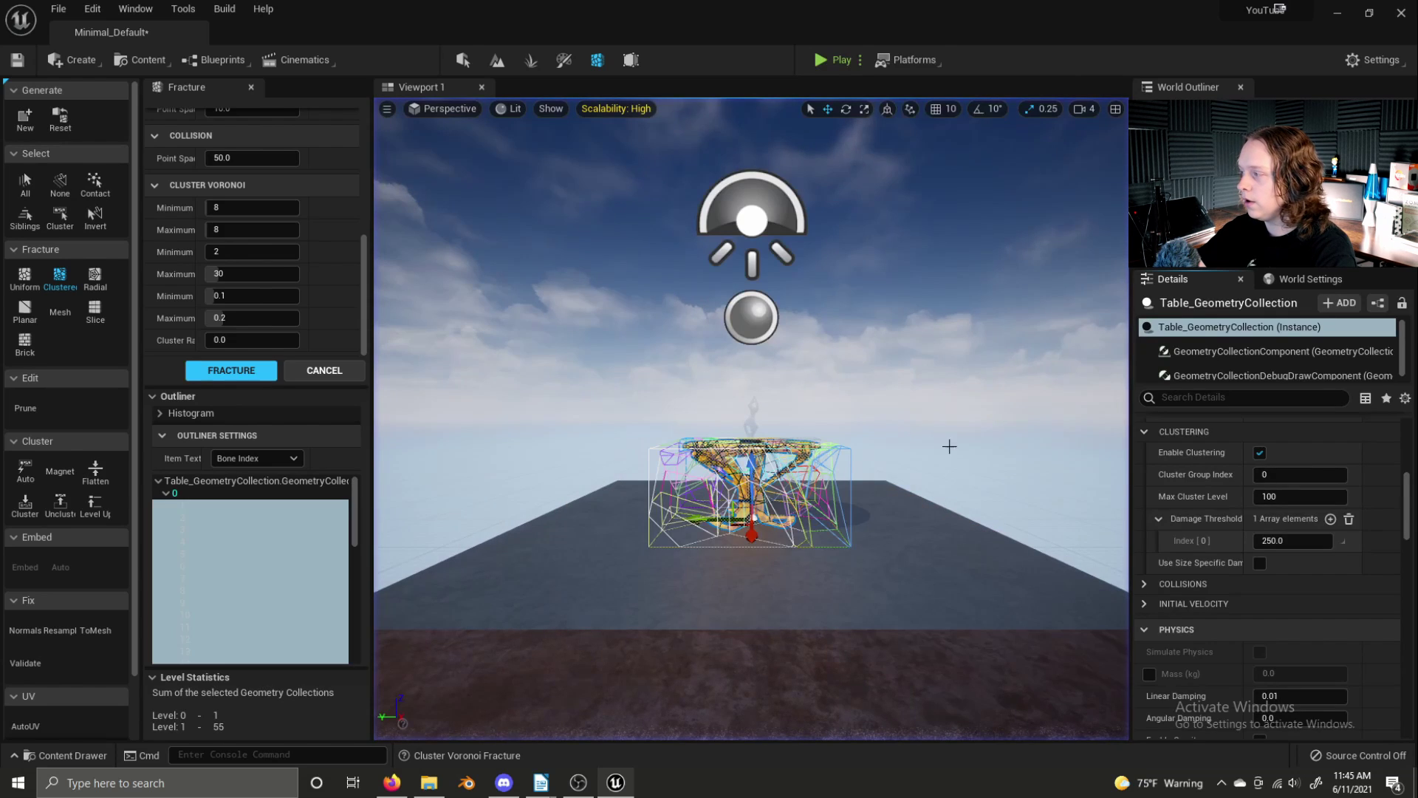
# Set the table geometry collection's first Damage Threshold value to 2000.
pyautogui.click(1285, 542)
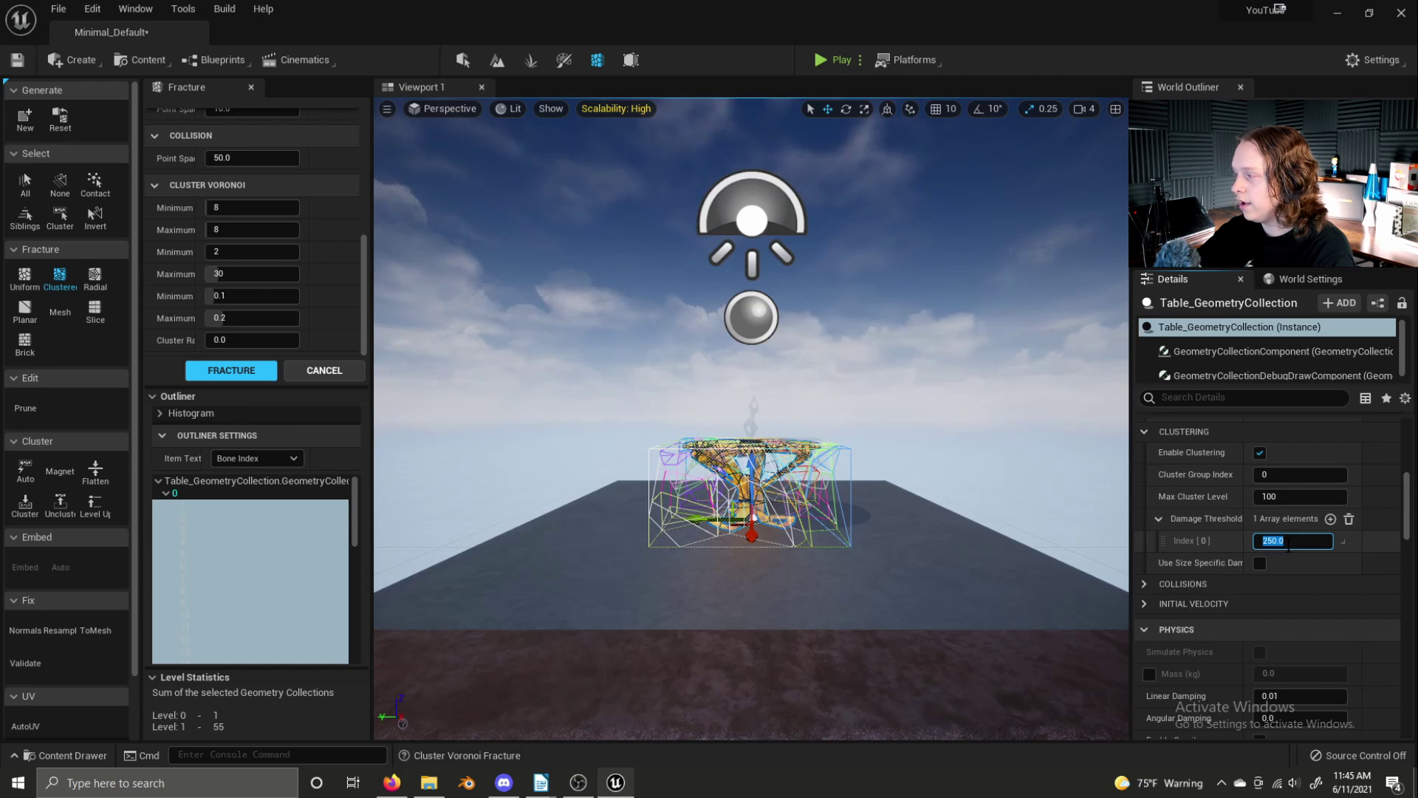
pyautogui.write('2000')
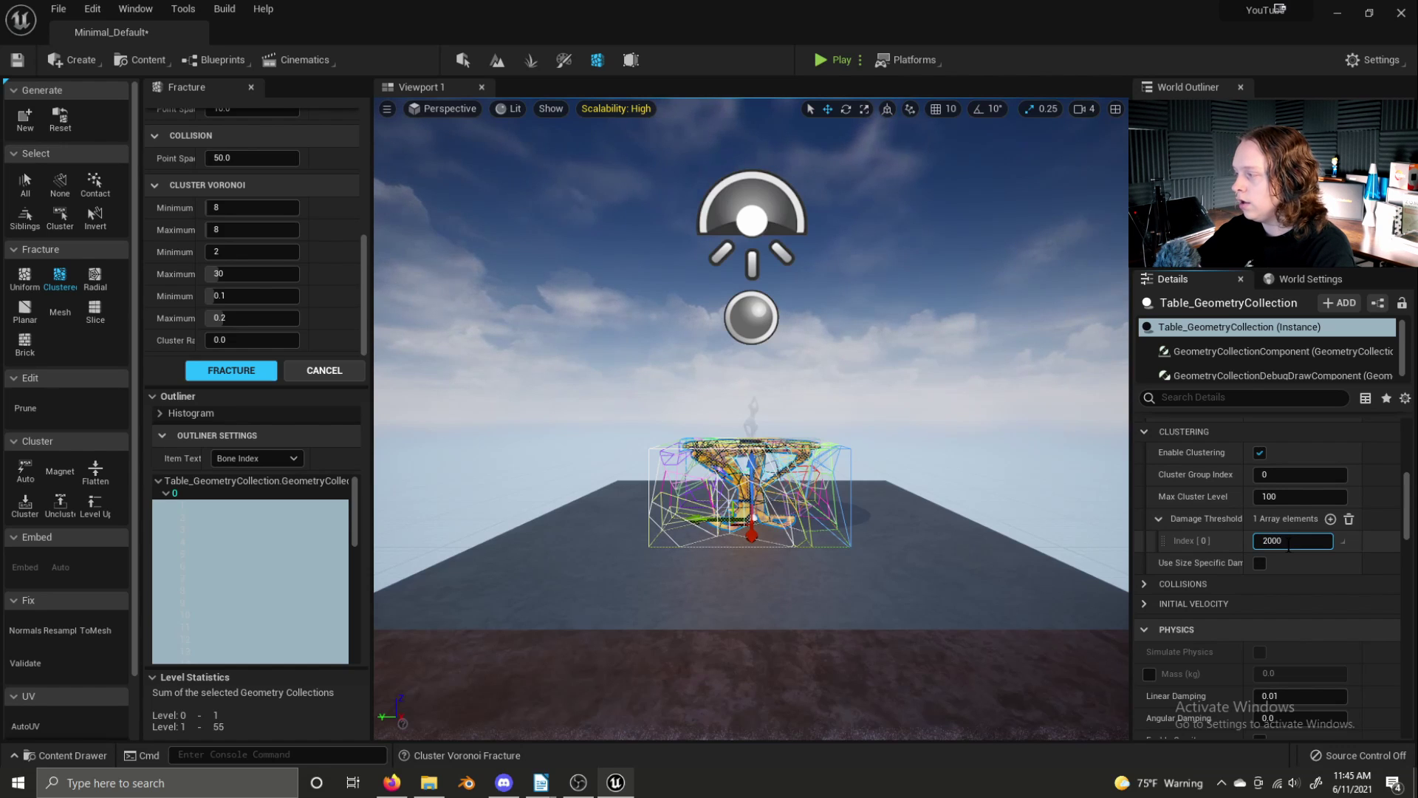
pyautogui.click(678, 475)
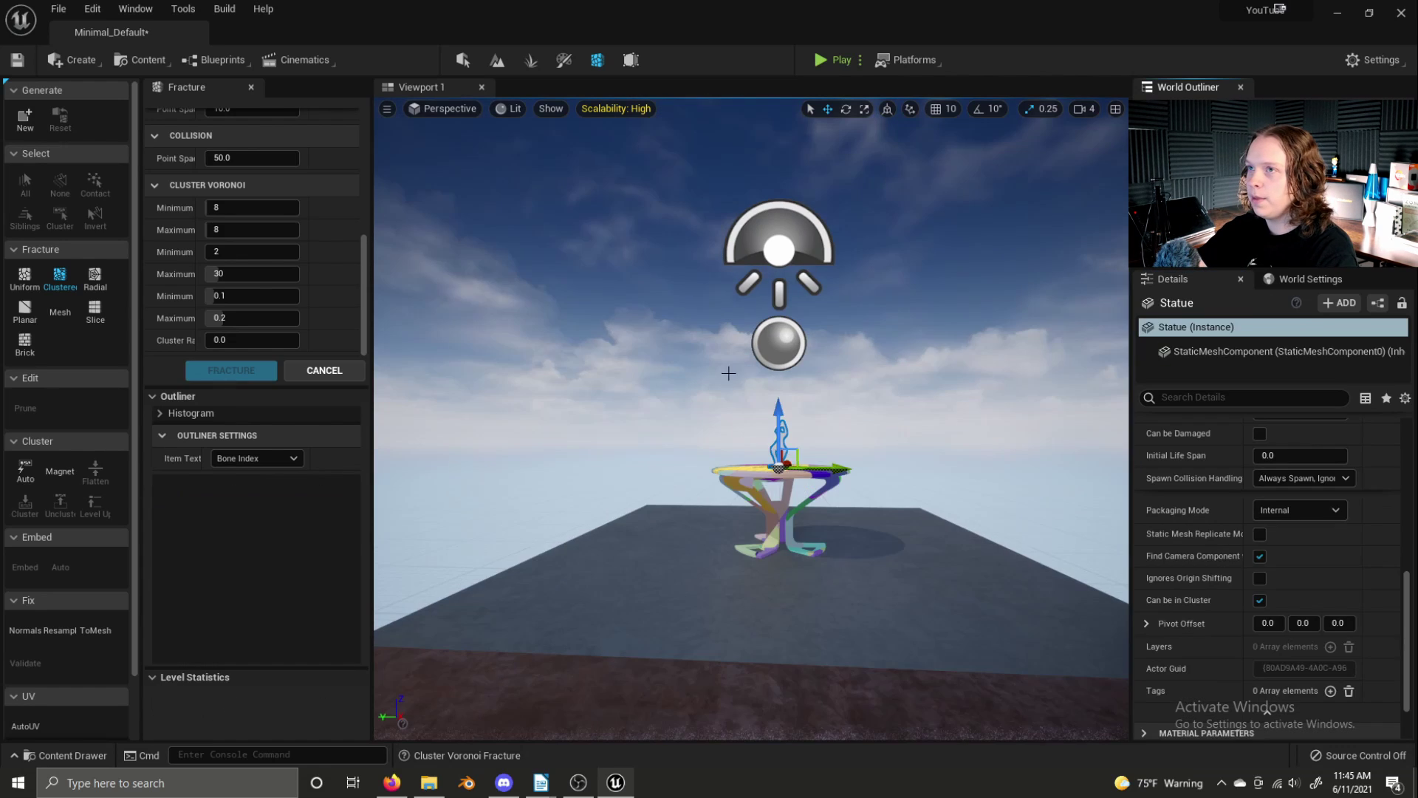
# In Selection mode, raise the fractured table high above the floor and move the statue well off to the side.
pyautogui.click(459, 64)
pyautogui.click(652, 504)
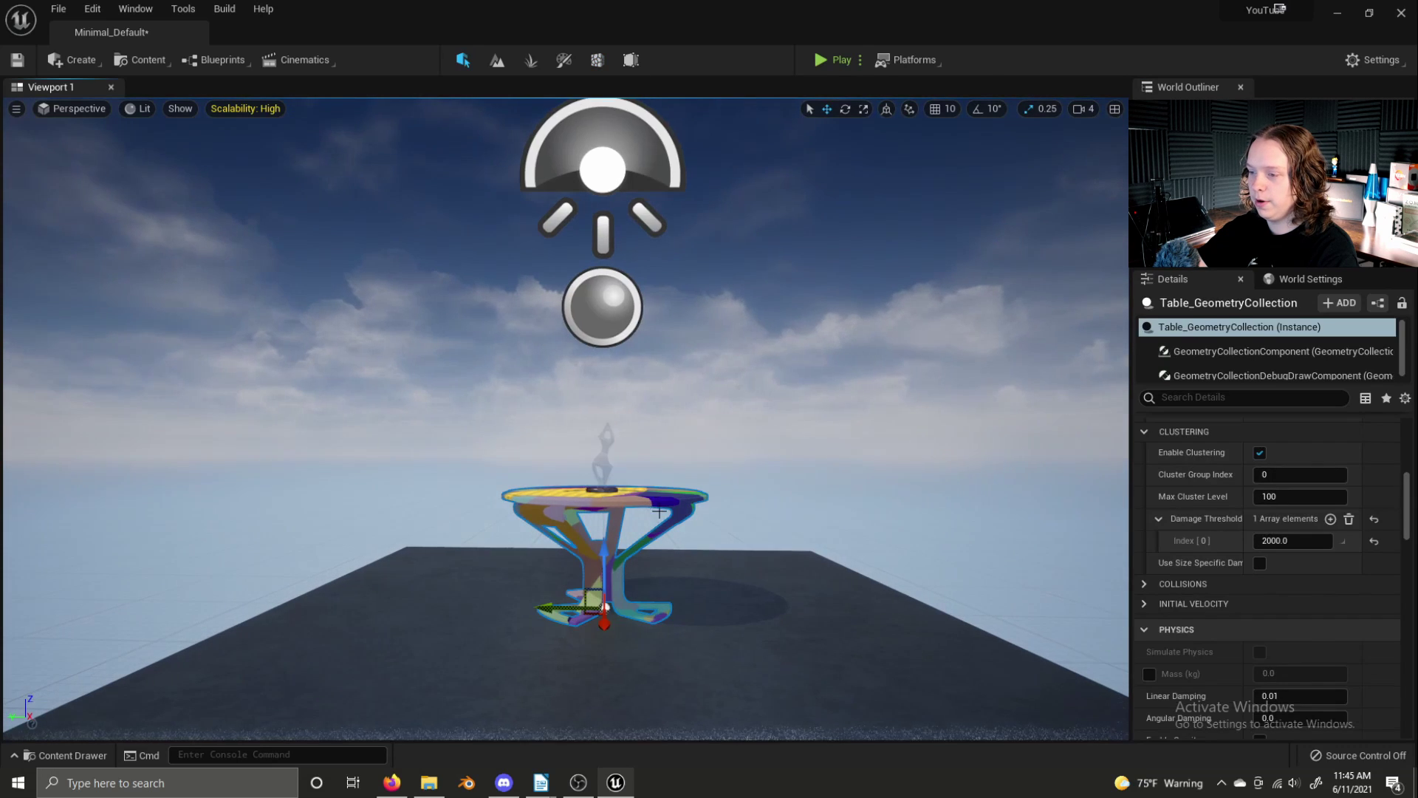
pyautogui.moveTo(600, 546); pyautogui.dragTo(592, 170)
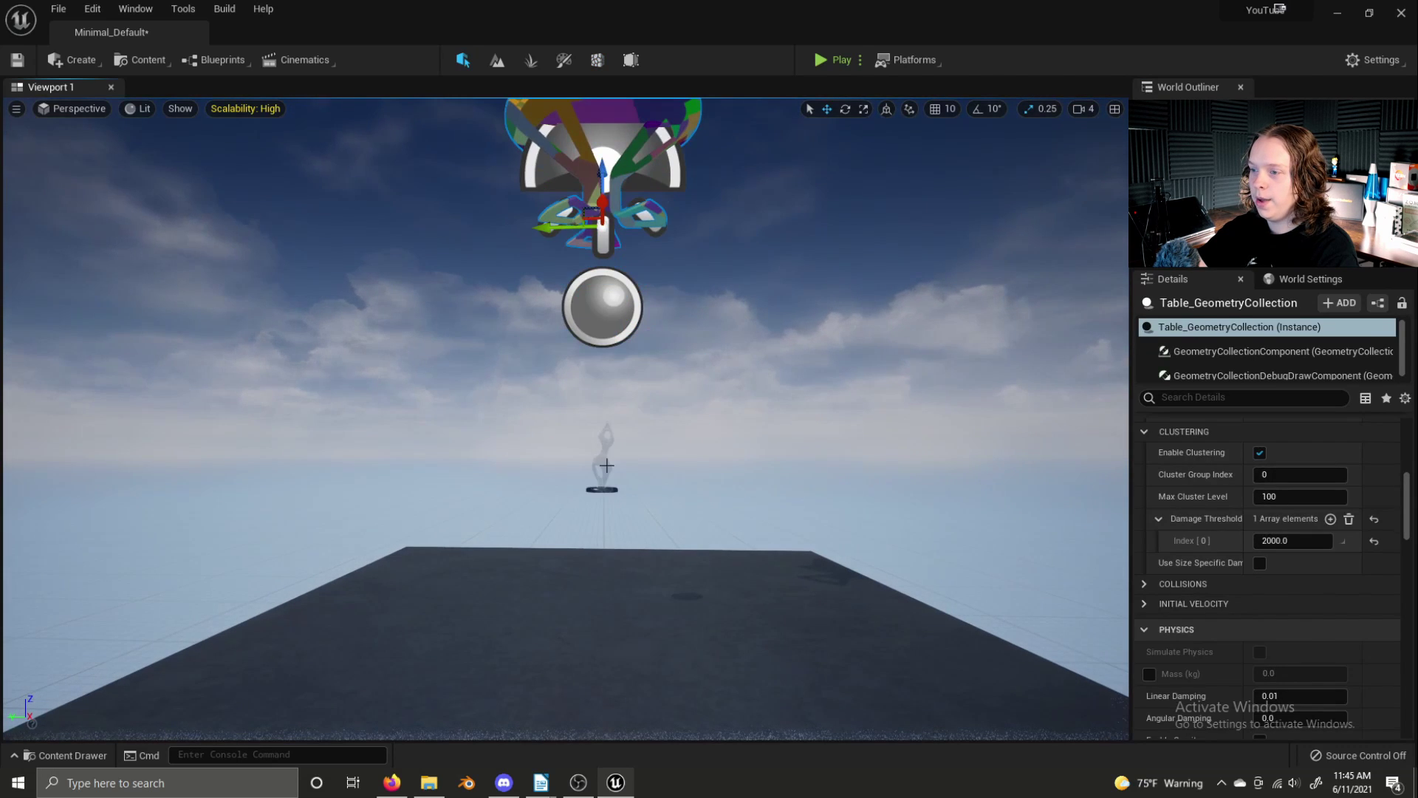
pyautogui.click(606, 466)
pyautogui.moveTo(651, 488); pyautogui.dragTo(927, 493)
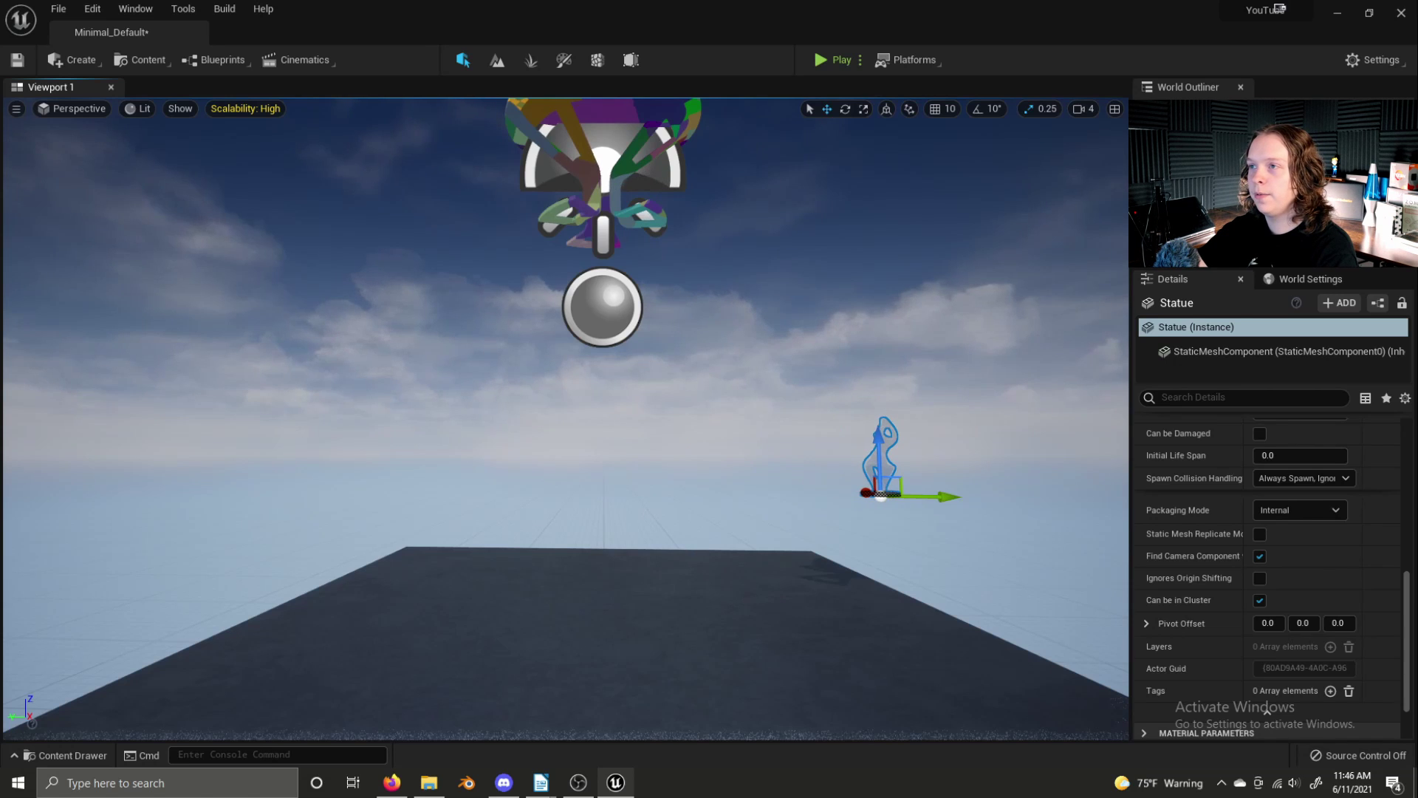
# Raise the fractured table farther into the sky, above the light actors.
pyautogui.click(683, 190)
pyautogui.press('f')
pyautogui.moveTo(621, 322); pyautogui.dragTo(612, 121)
pyautogui.scroll(2, 612, 120)
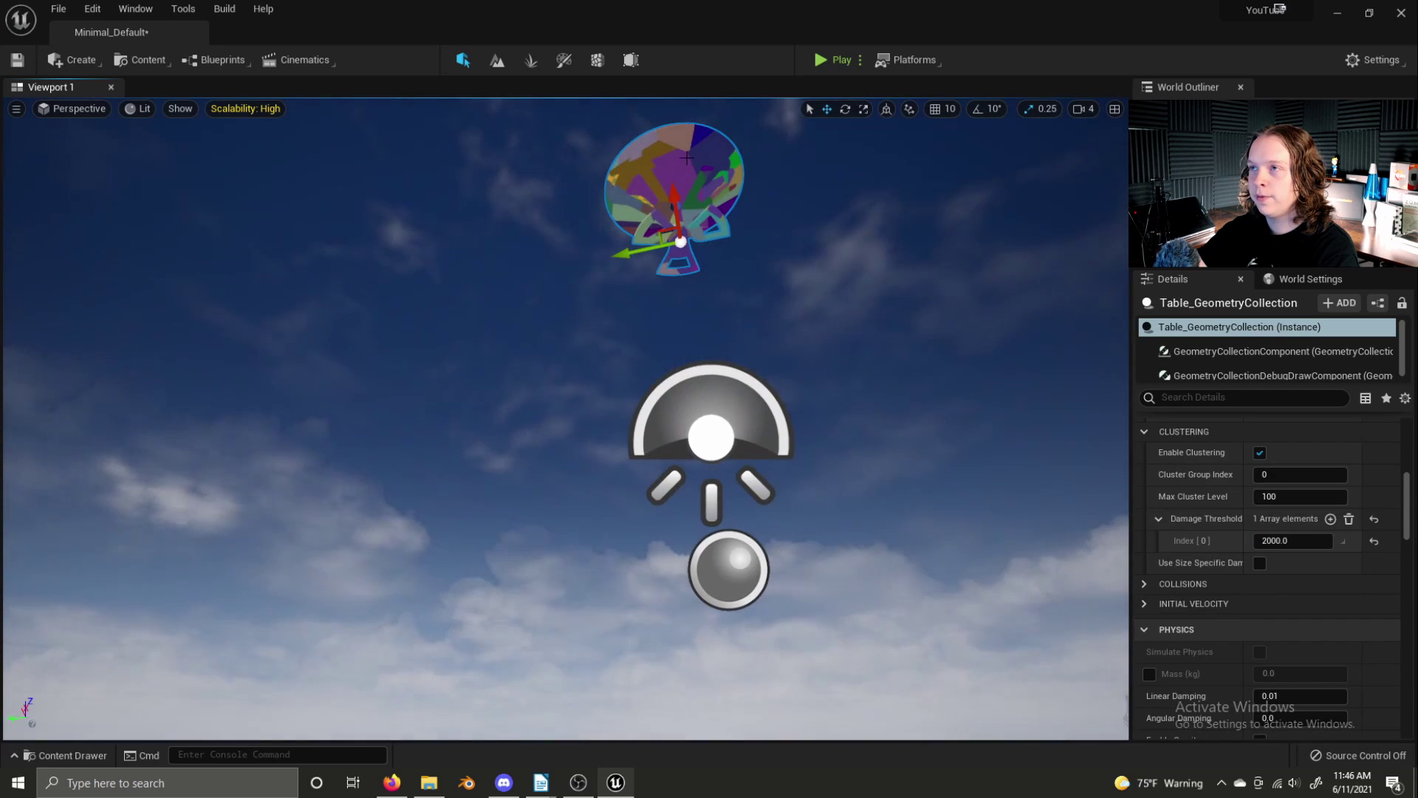
pyautogui.moveTo(656, 125); pyautogui.dragTo(777, 184, button='right')
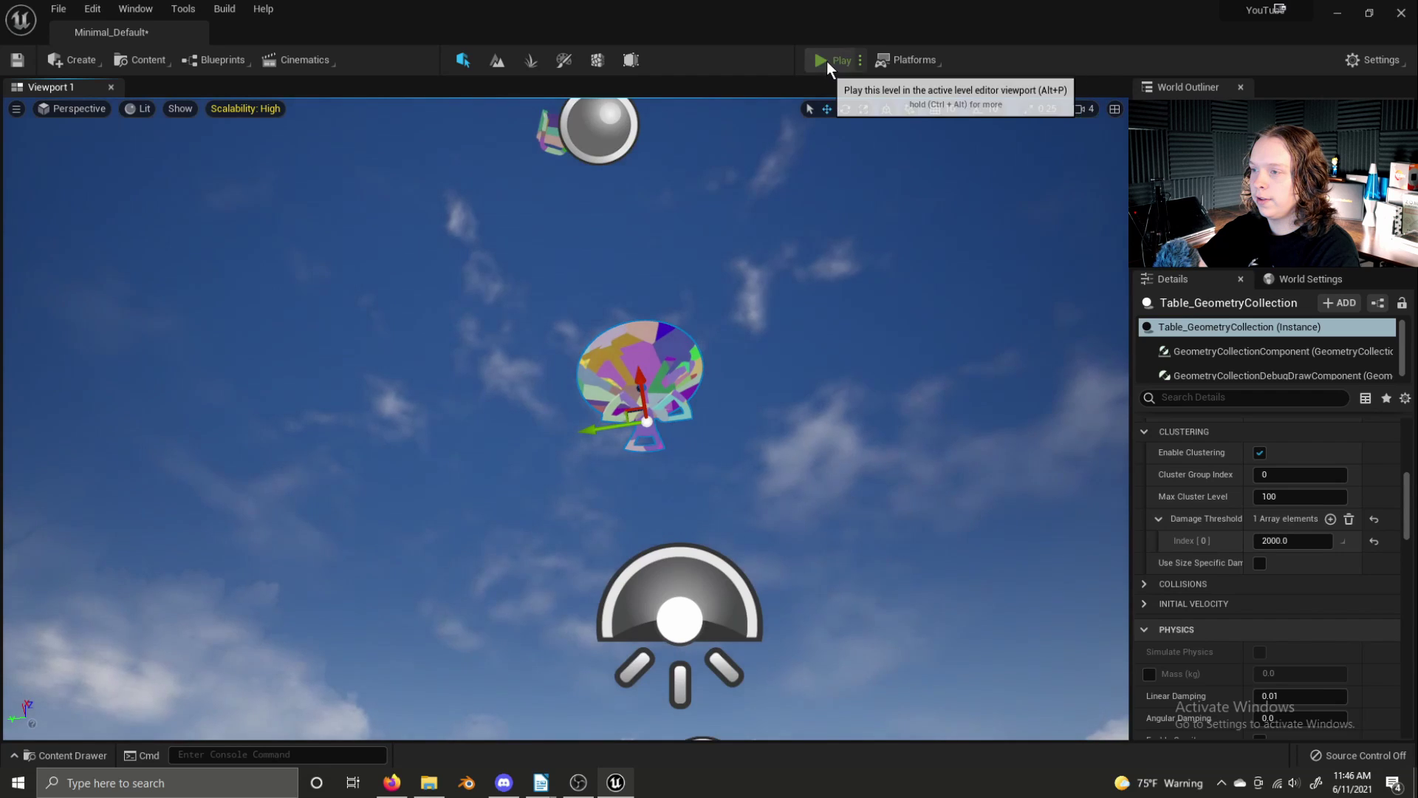
# Play the level to examine how the table breaks when dropped from height, and stop the run.
pyautogui.click(824, 61)
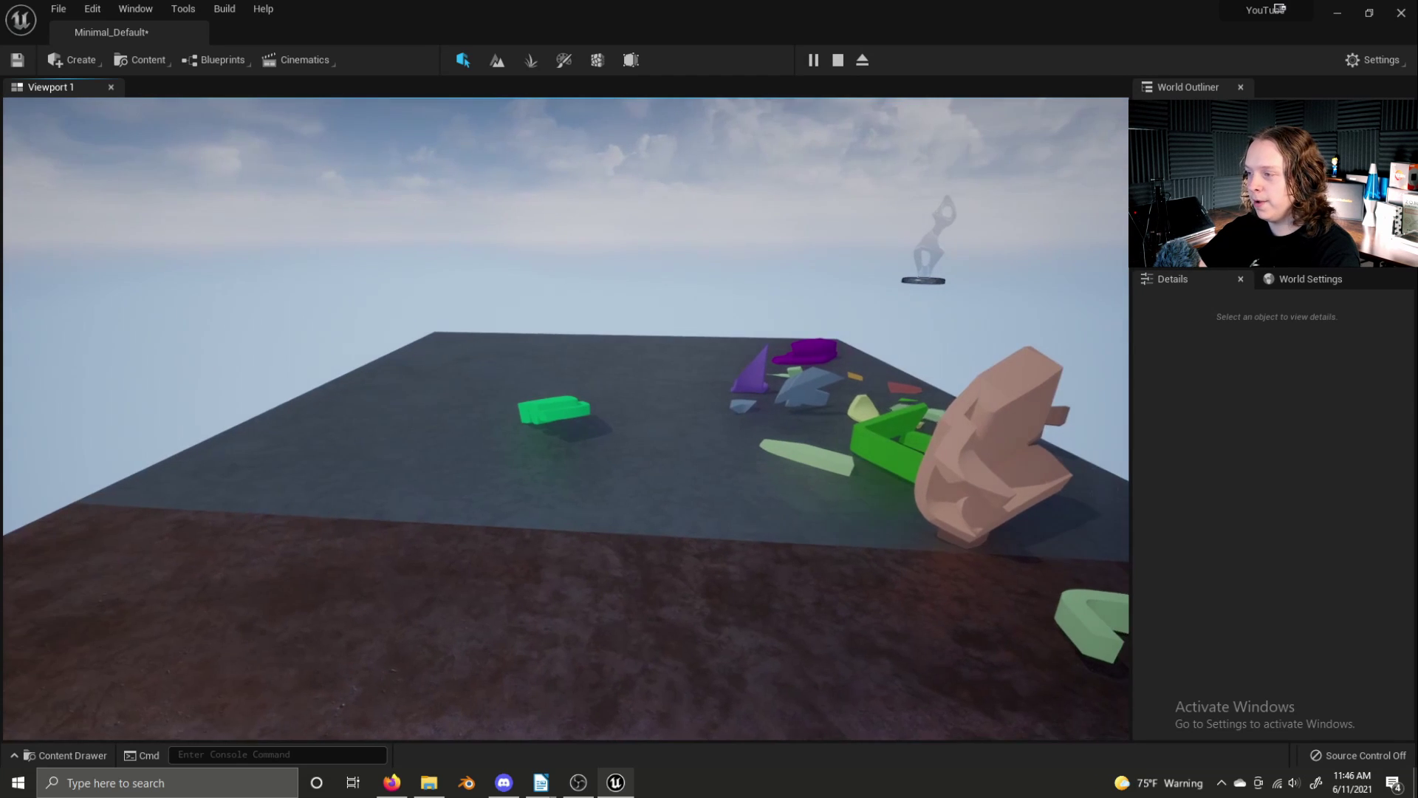
pyautogui.press('Escape')
pyautogui.press('f')
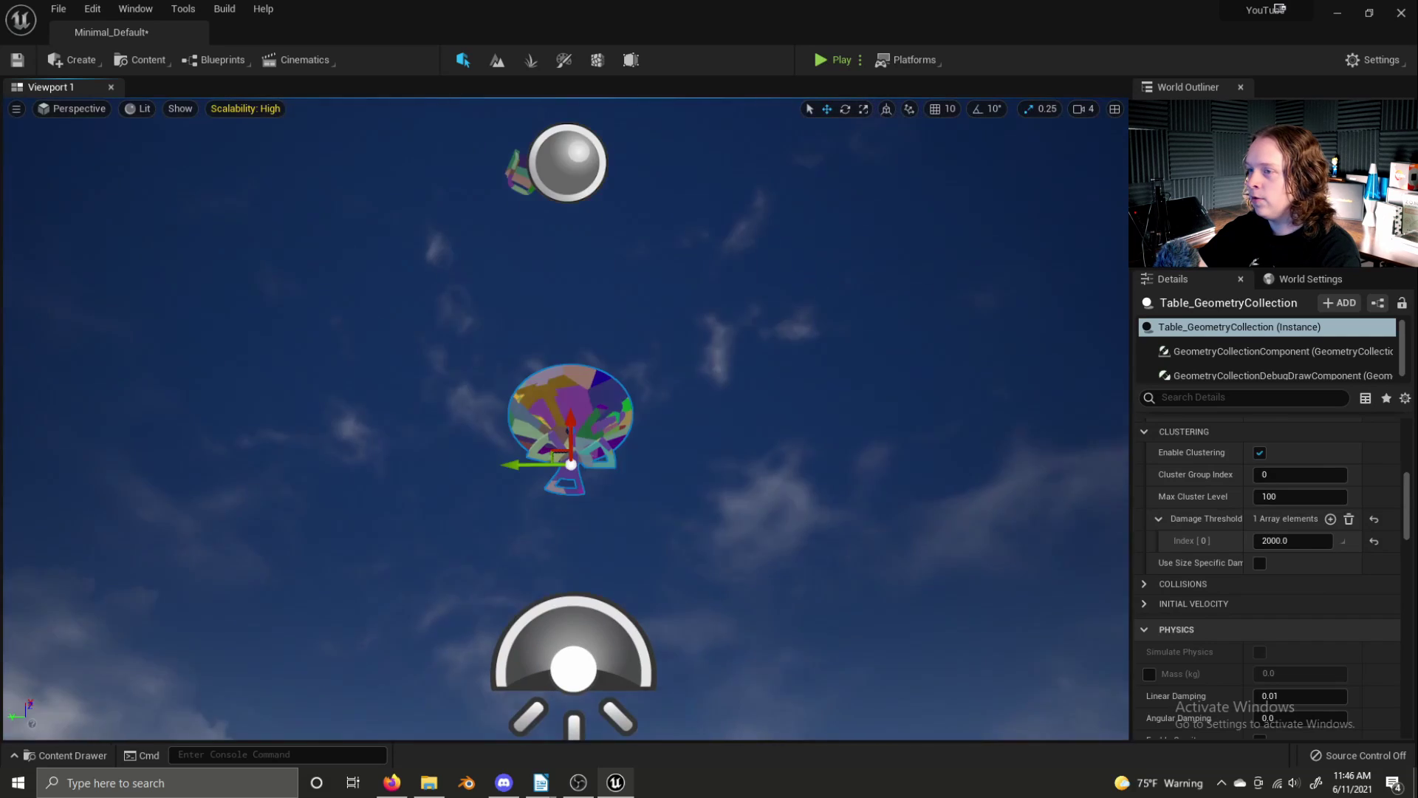
# Turn off Show Bone Colors for the table geometry collection.
pyautogui.scroll(-1, 1246, 521)
pyautogui.scroll(-3, 1246, 520)
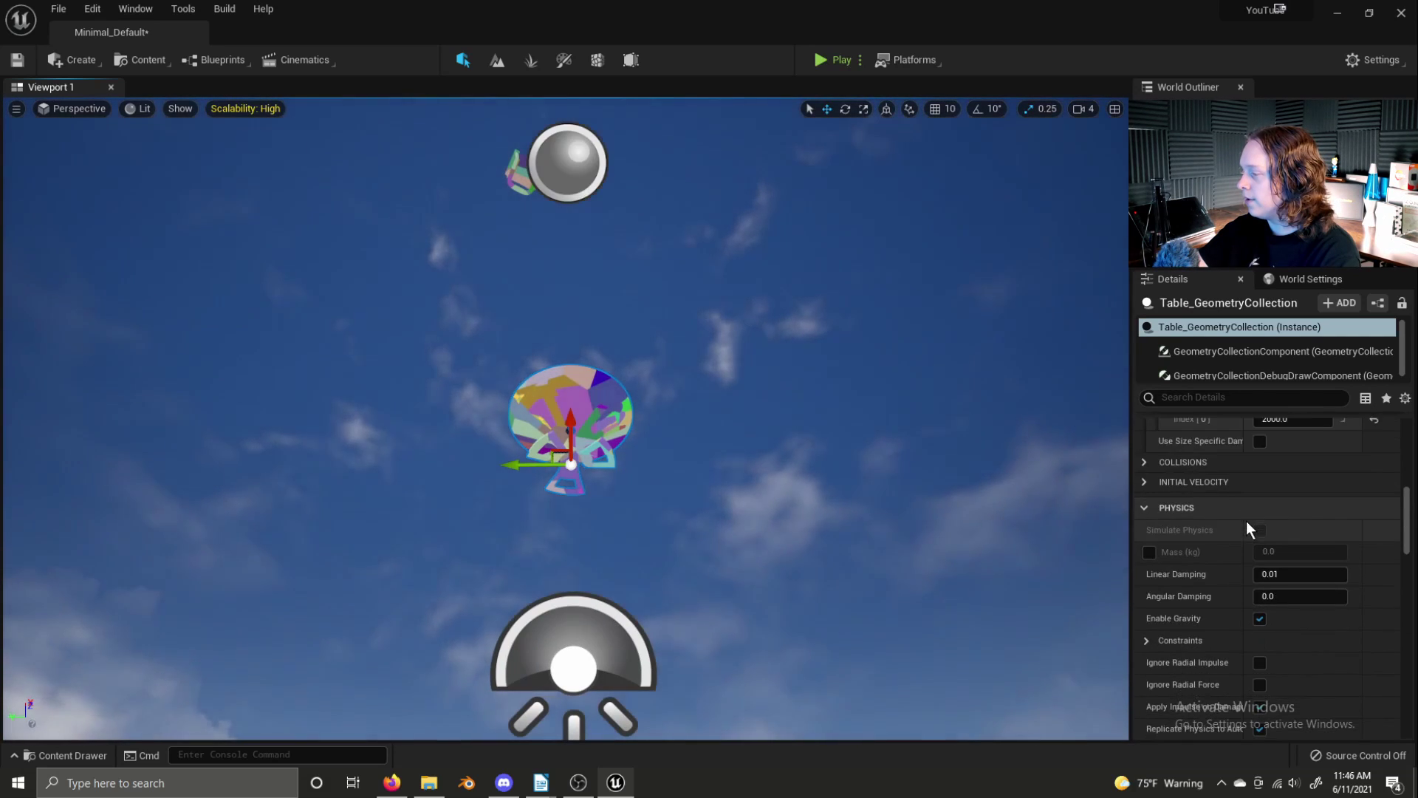
pyautogui.scroll(8, 1230, 537)
pyautogui.scroll(4, 1230, 538)
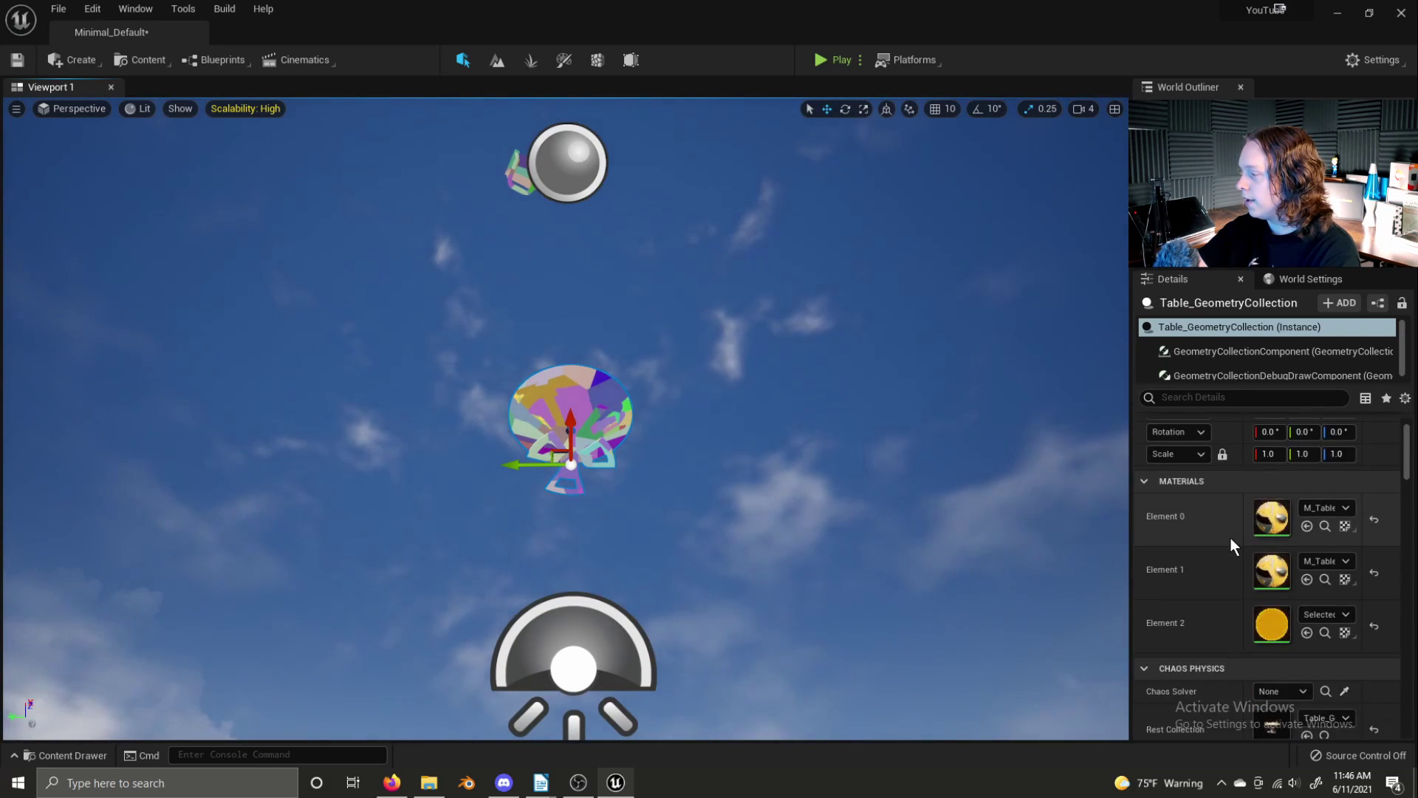
pyautogui.scroll(-7, 1245, 557)
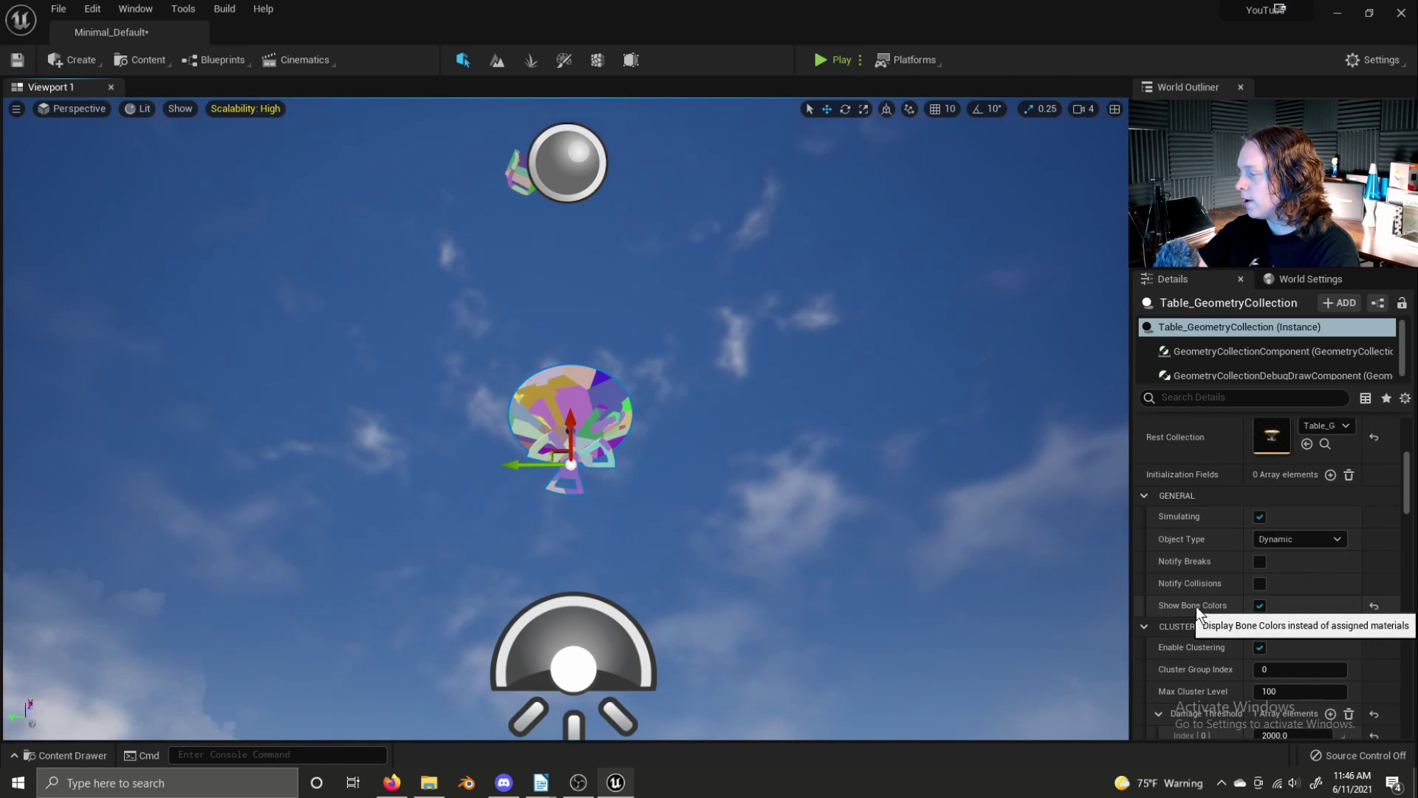
pyautogui.click(1260, 605)
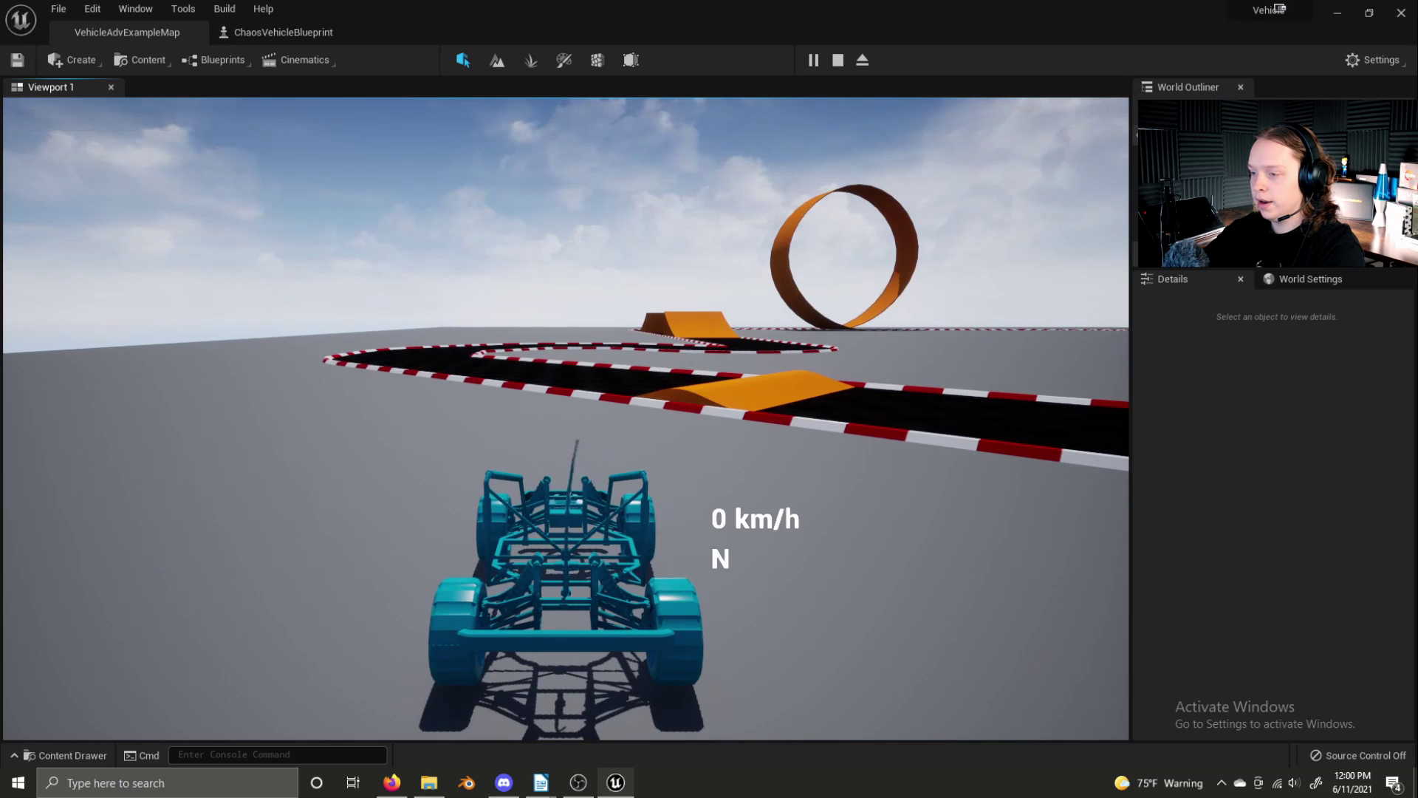
# Restart play in VehicleAdvExampleMap and test-drive the vehicle over the ramps and near the loop, braking and reversing before stopping the run.
pyautogui.press('Escape')
pyautogui.click(823, 65)
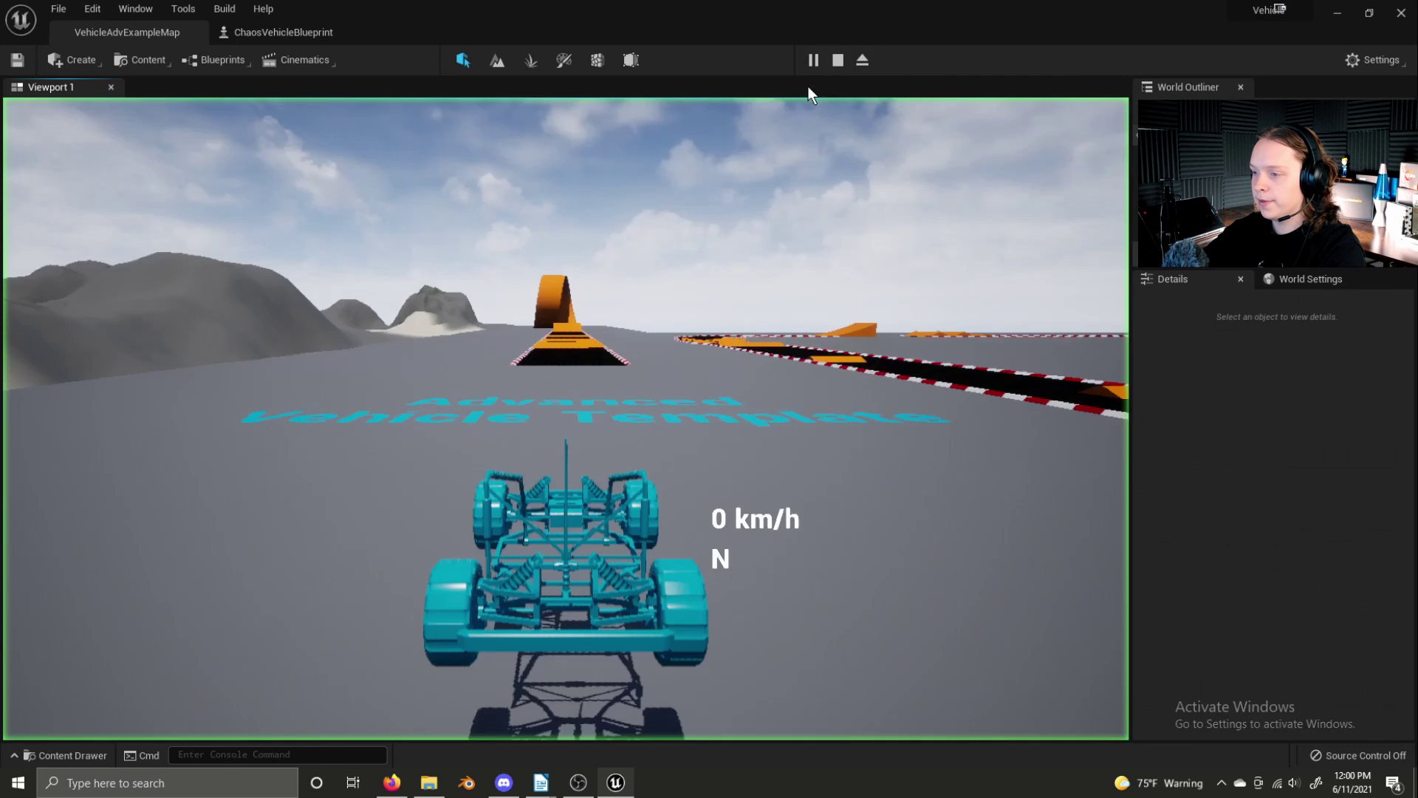
pyautogui.press('w')
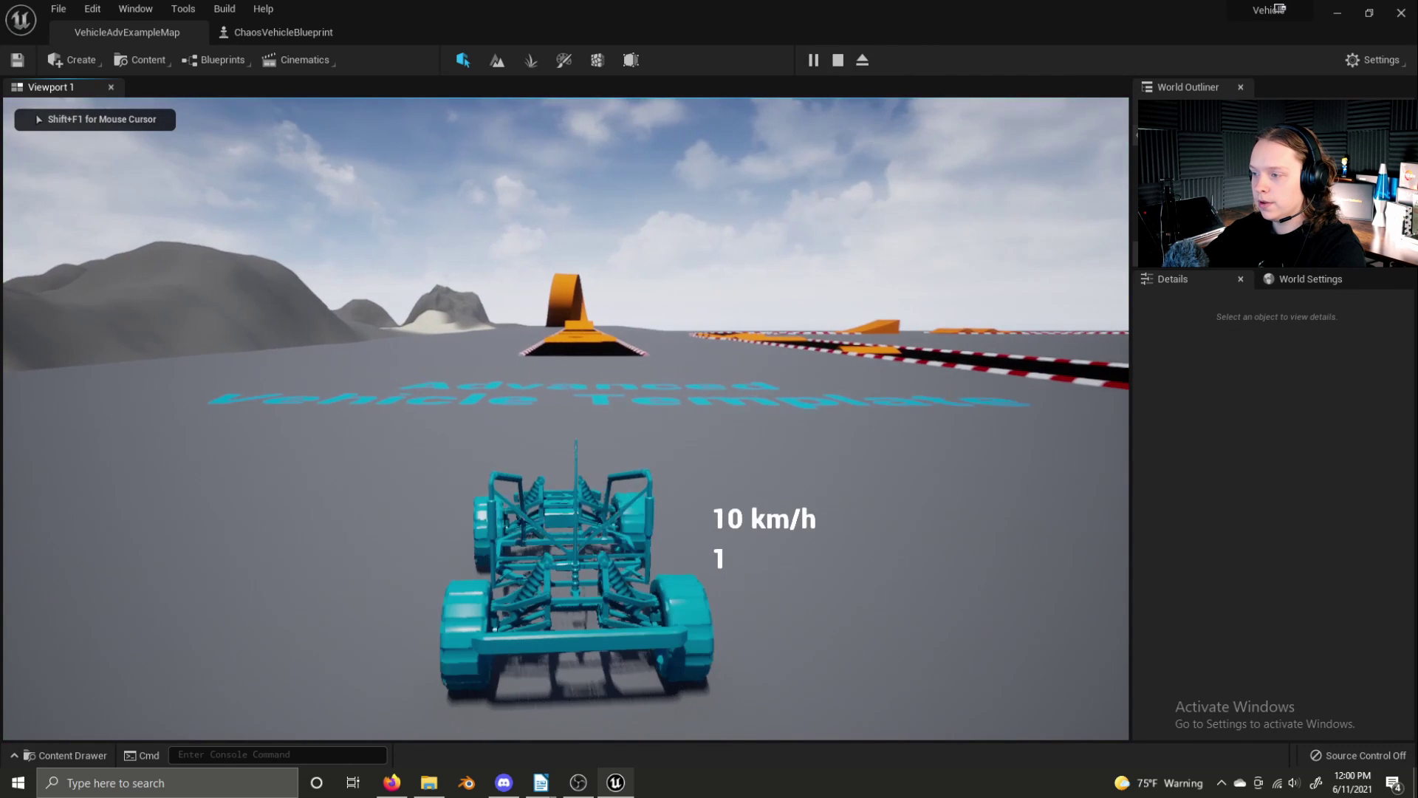
pyautogui.press('d')
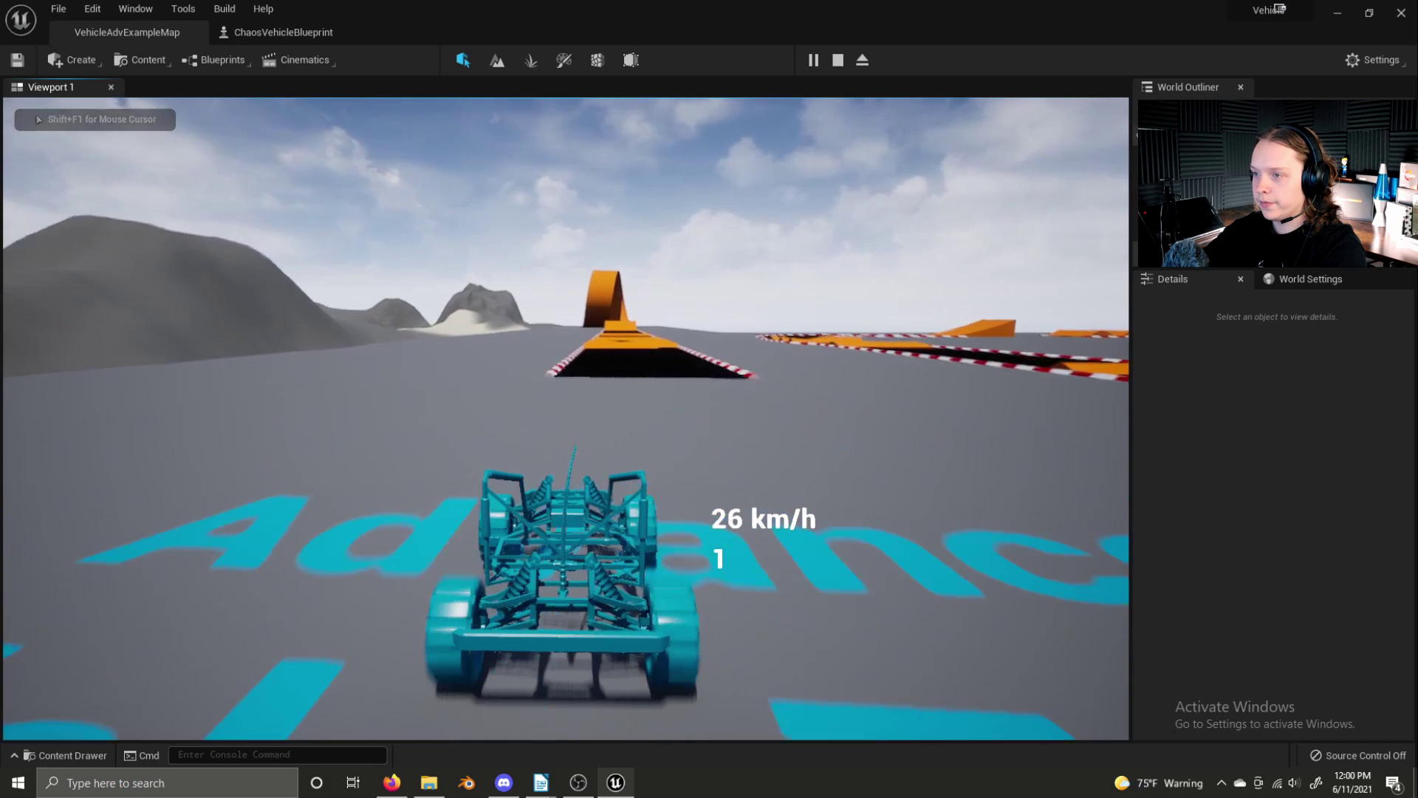
pyautogui.press('w')
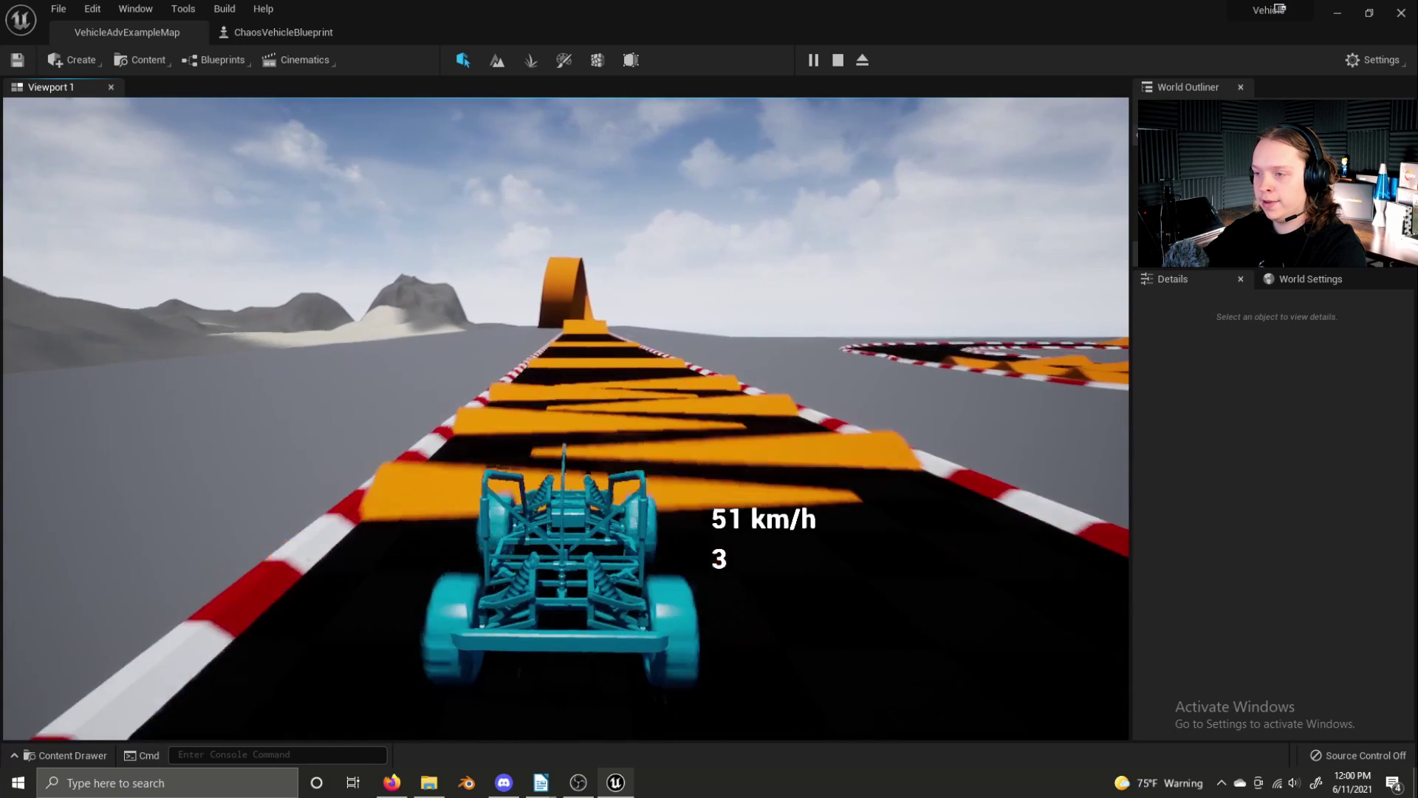
pyautogui.press('a')
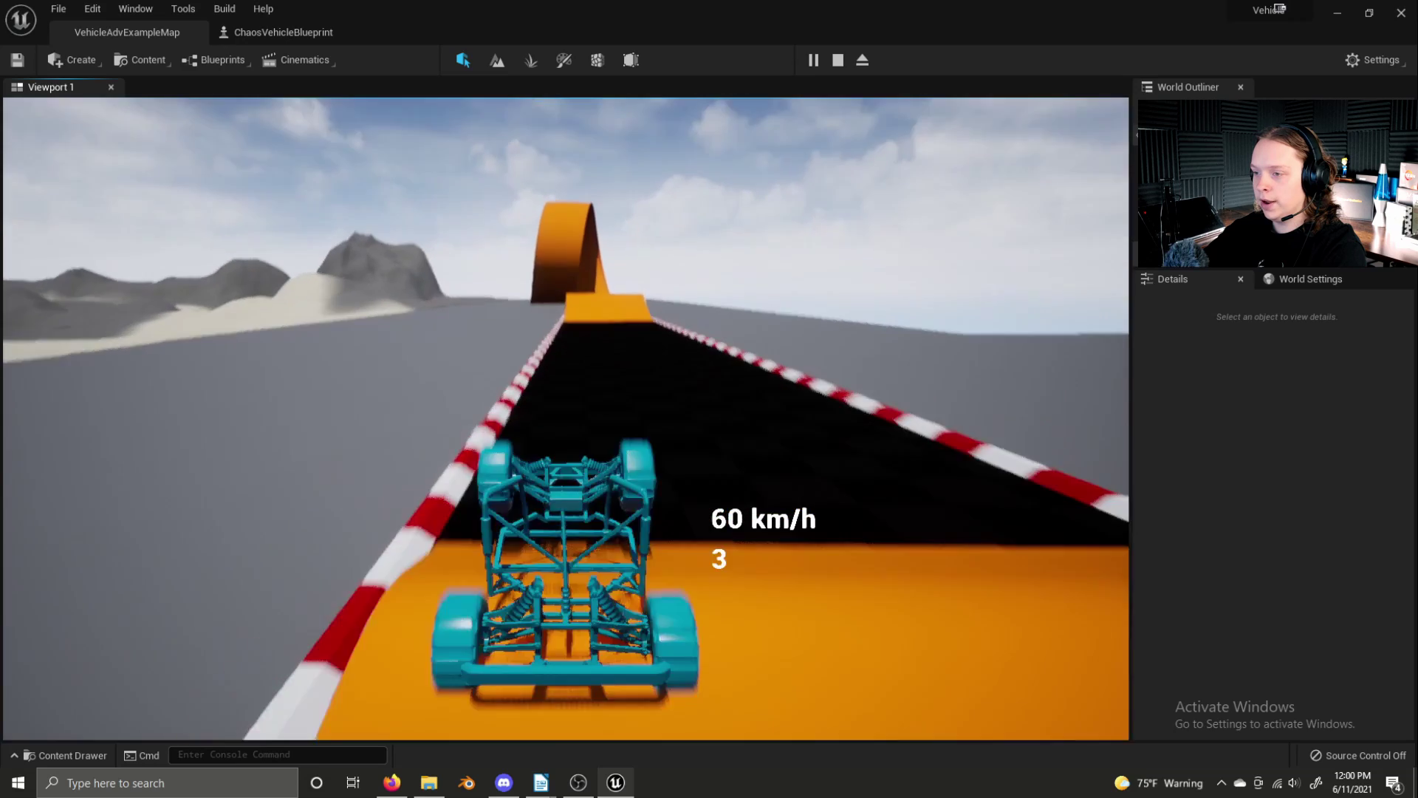
pyautogui.press('d')
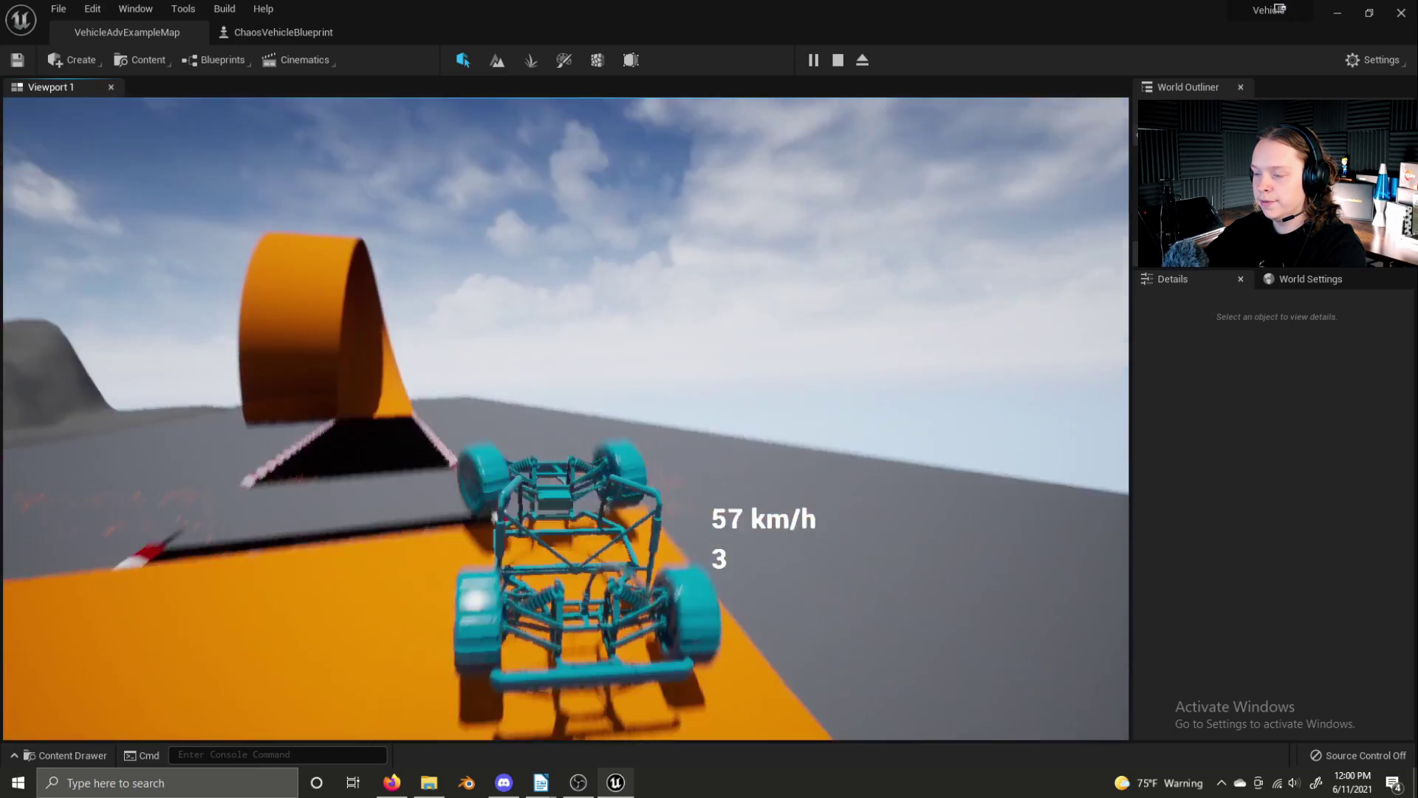
pyautogui.press('w')
pyautogui.press('s')
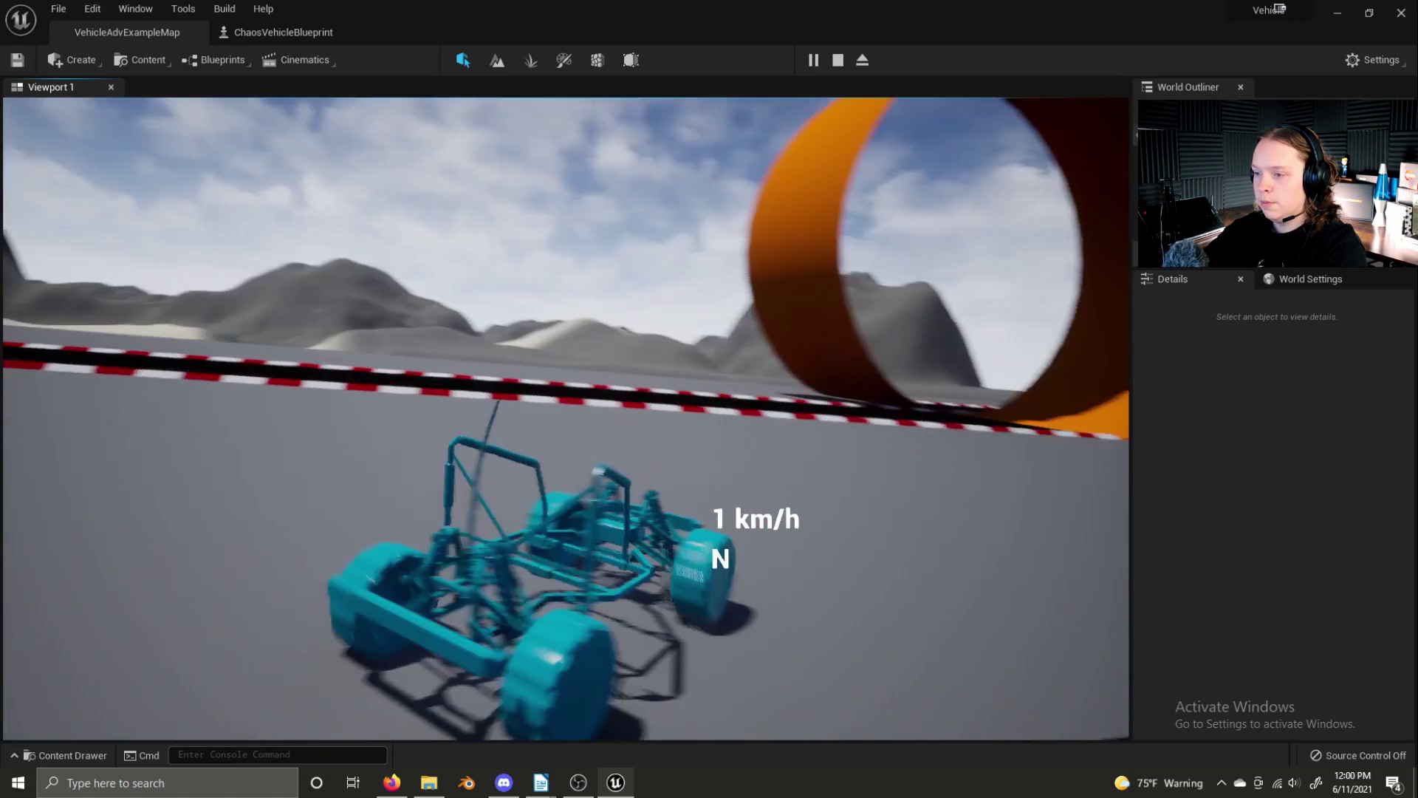
pyautogui.press('s')
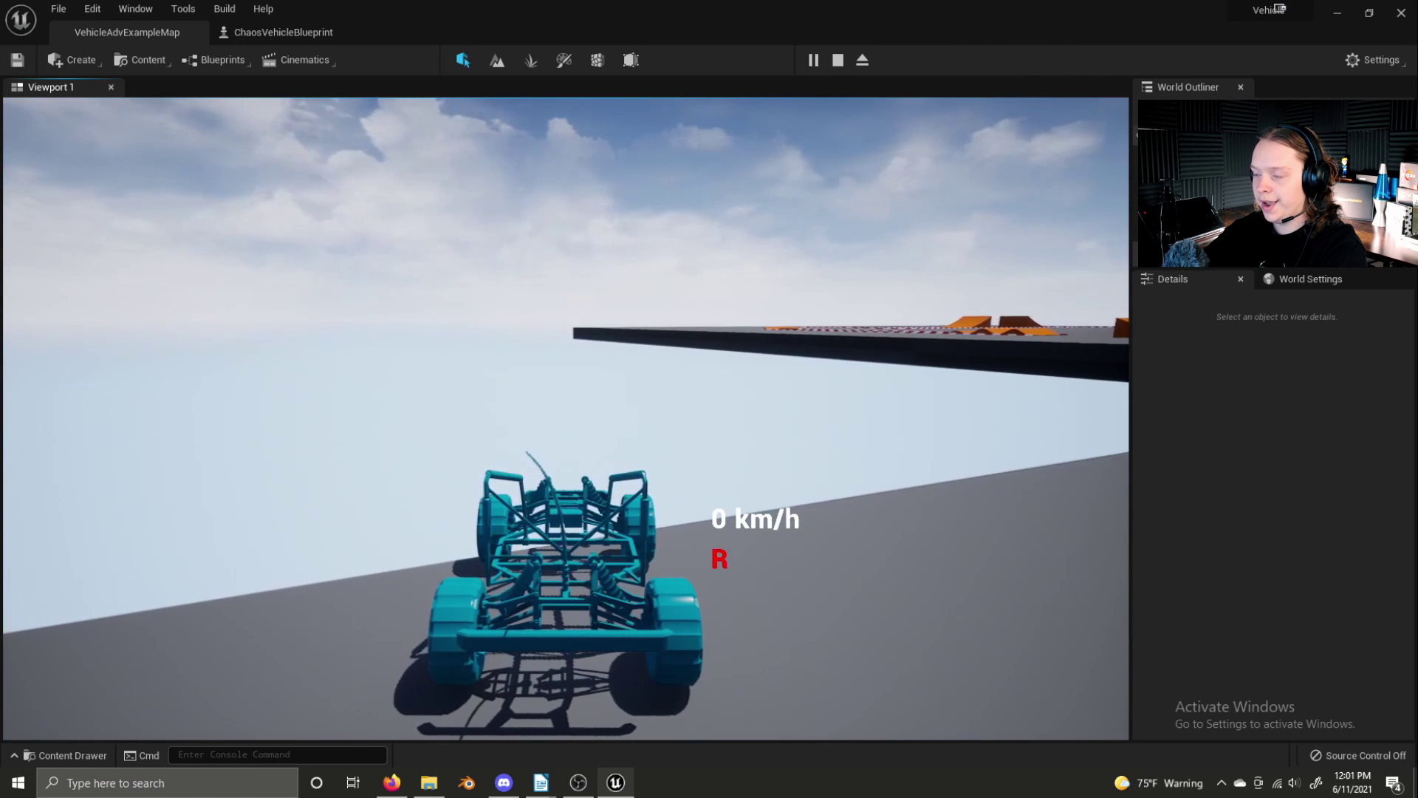
pyautogui.press('Escape')
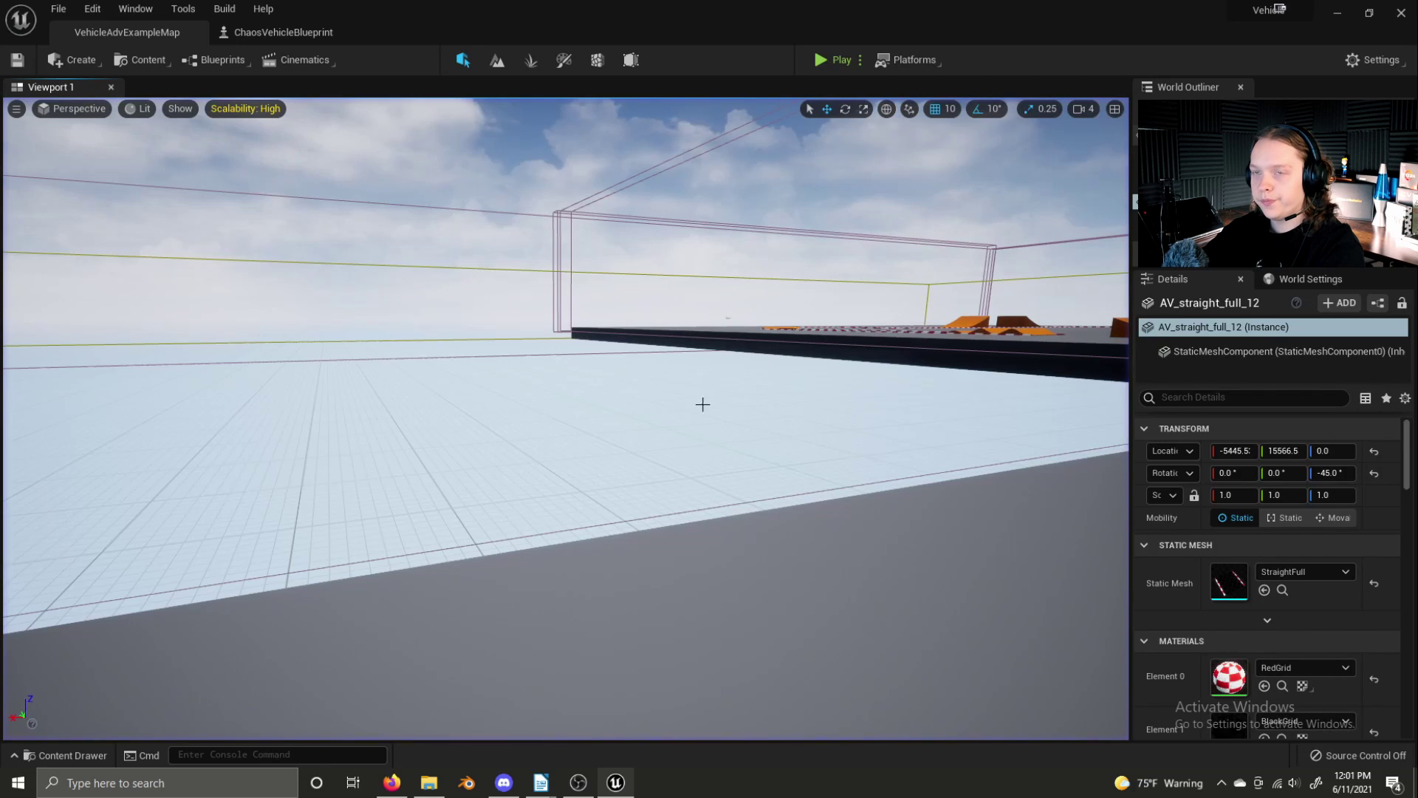
# Open ChaosVehicleBlueprint and view the Wheel Setup properties of its Vehicle Movement Component.
pyautogui.click(250, 29)
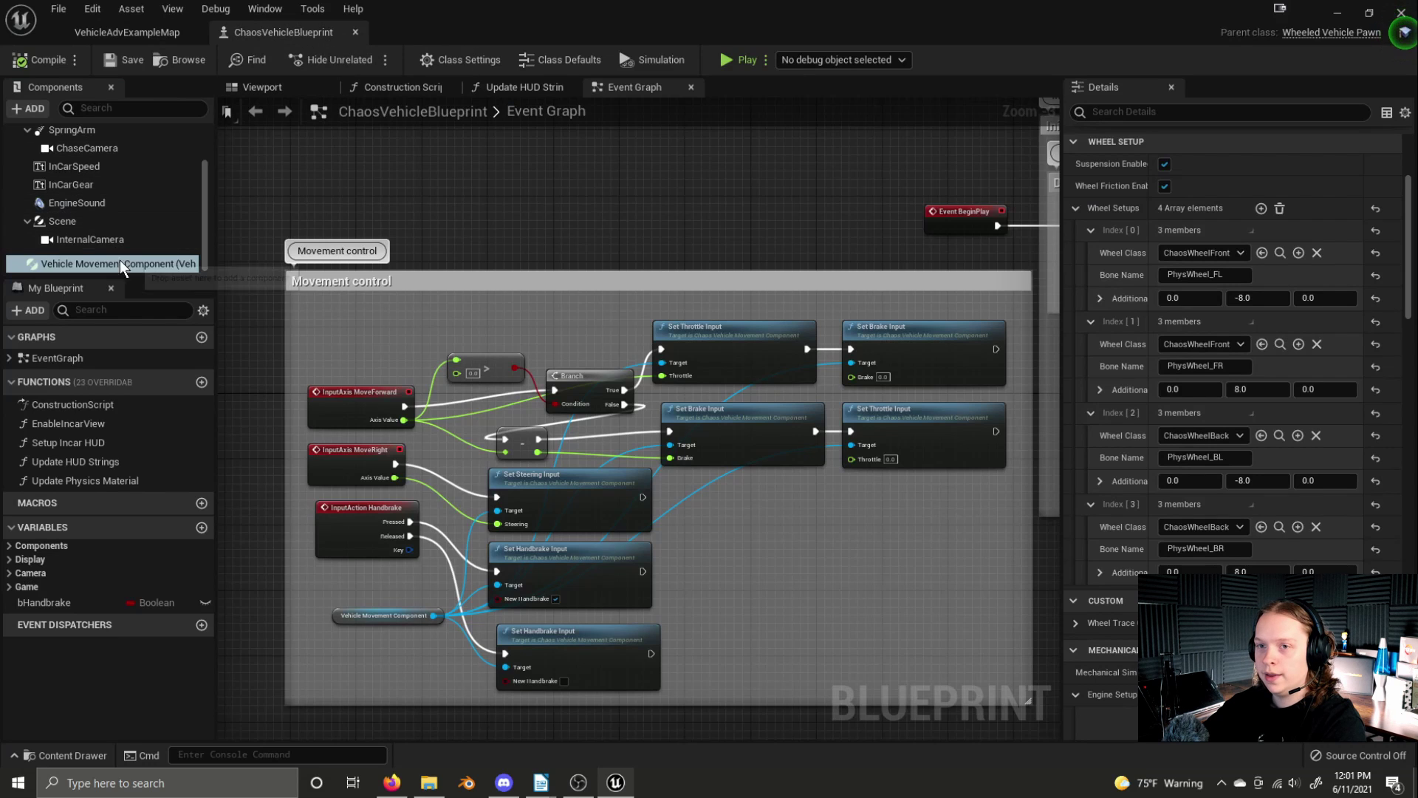
pyautogui.click(149, 264)
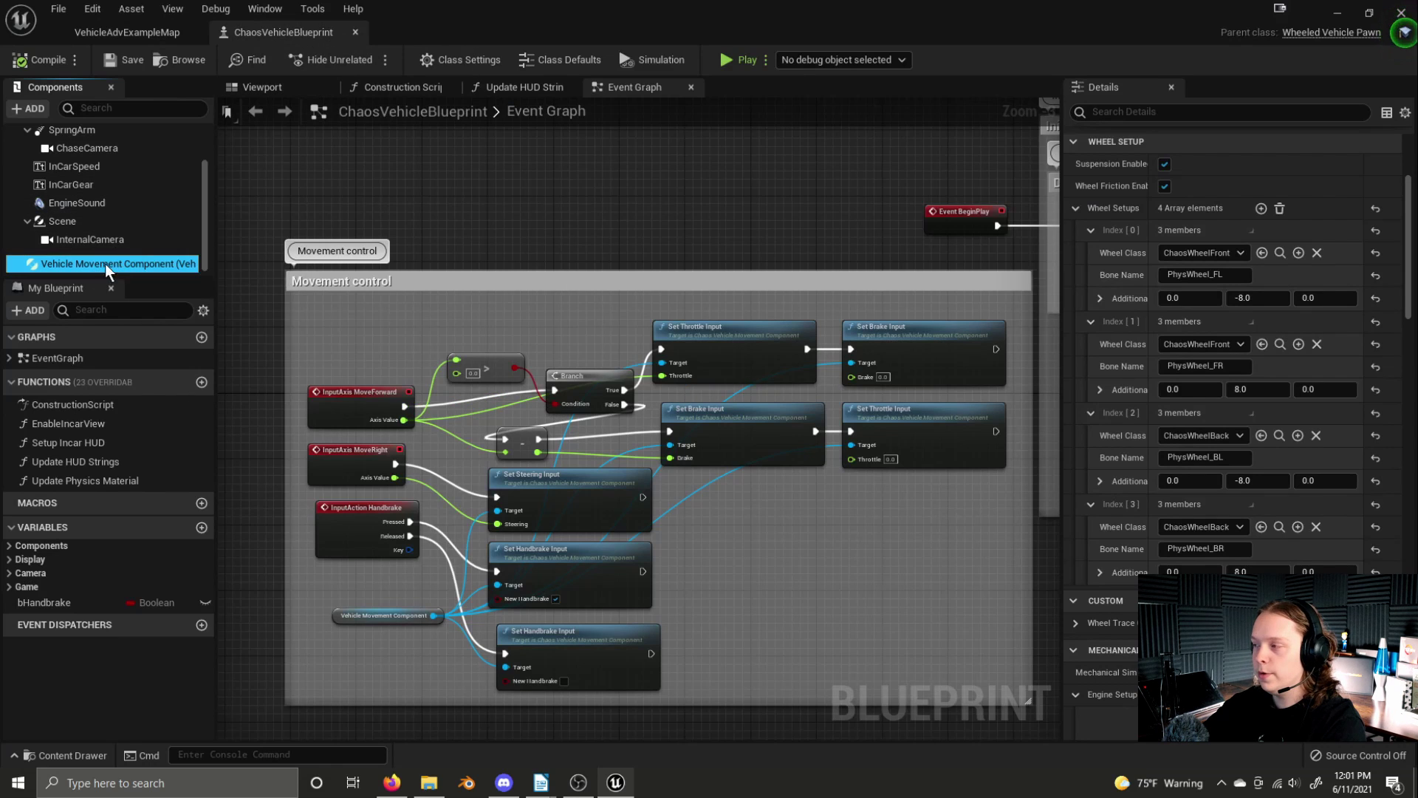
pyautogui.scroll(2, 1170, 363)
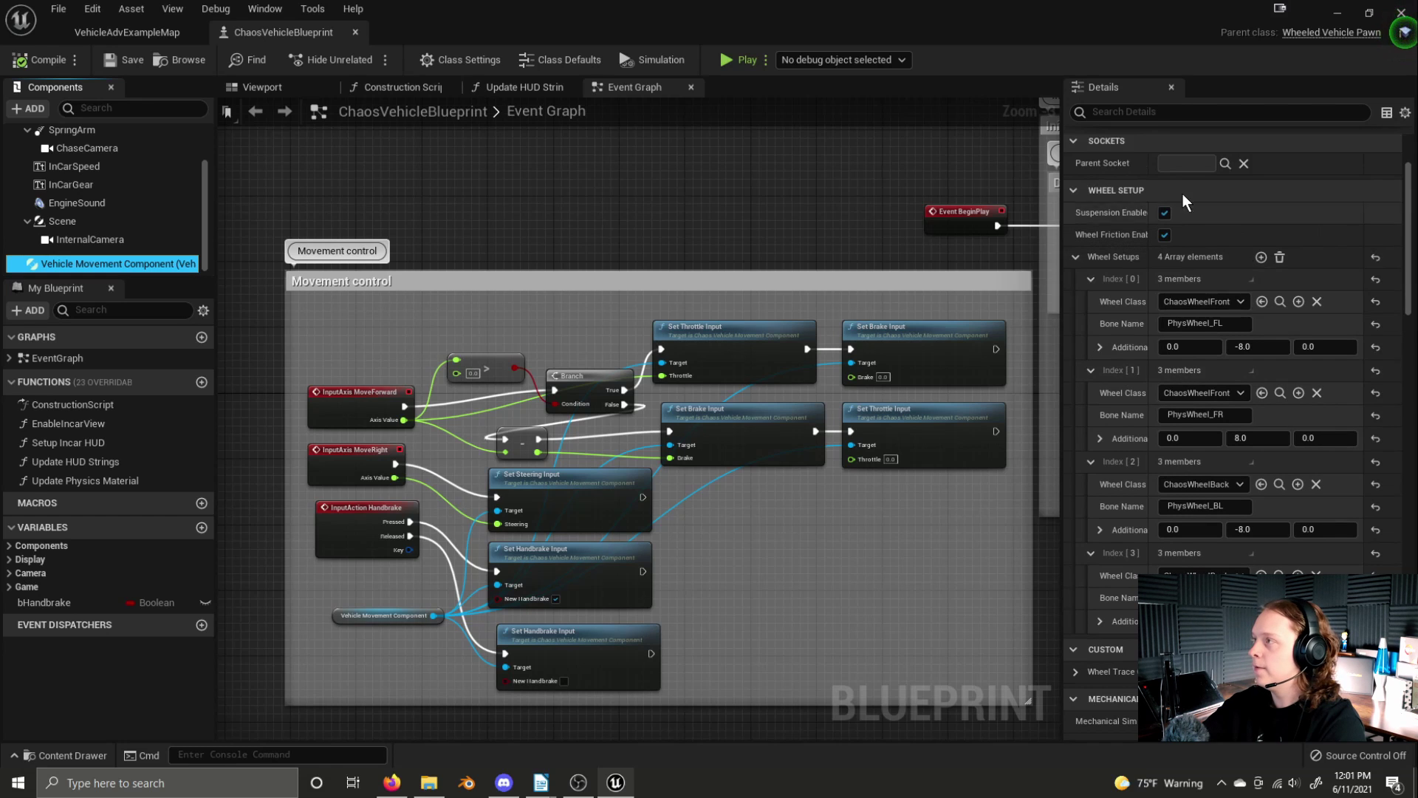
# Search the Vehicle Movement Component's details for "gear" and widen the name column to read the Transmission Setup properties.
pyautogui.click(1125, 111)
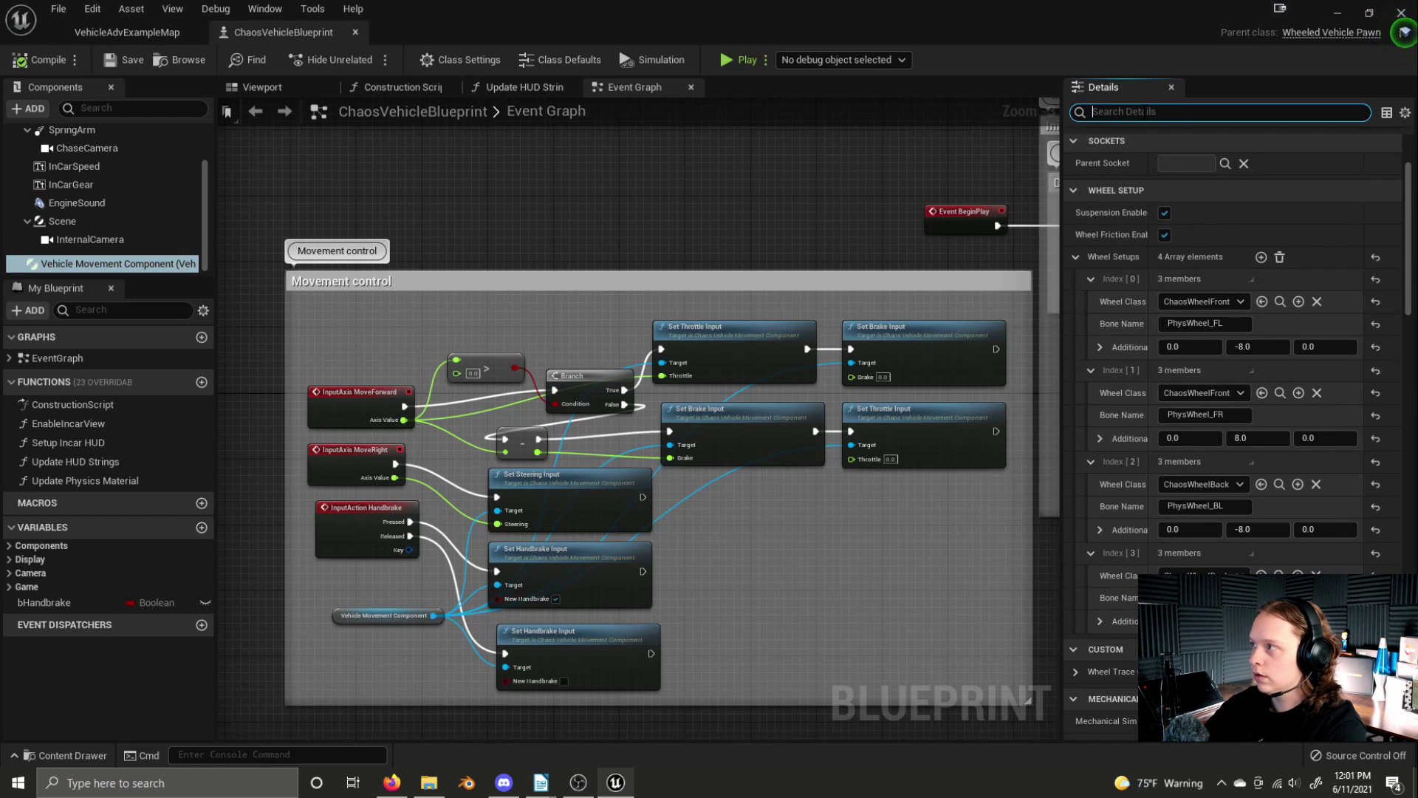
pyautogui.write('gear')
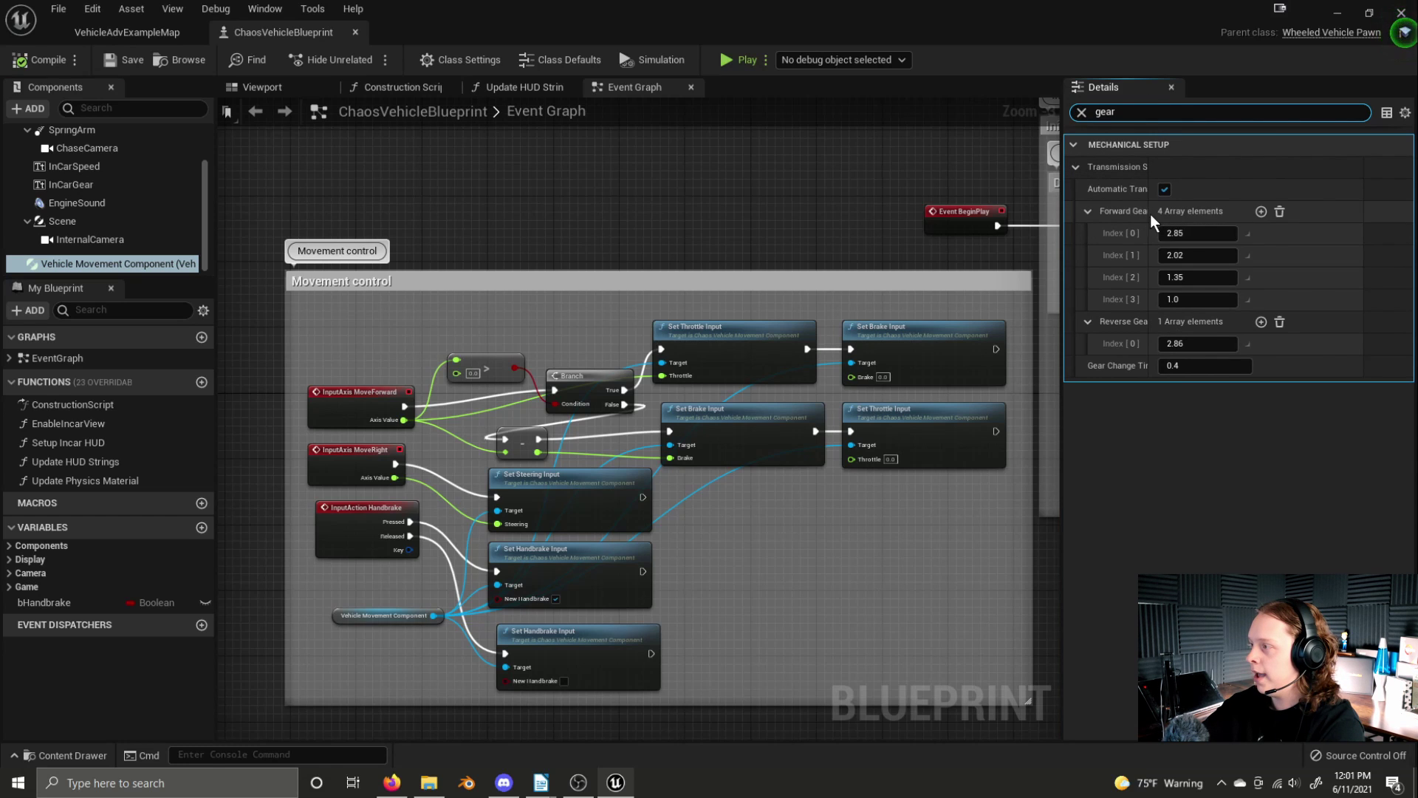
pyautogui.moveTo(1150, 214)
pyautogui.mouseDown()
pyautogui.moveTo(1188, 217)
pyautogui.moveTo(1173, 217)
pyautogui.mouseUp()
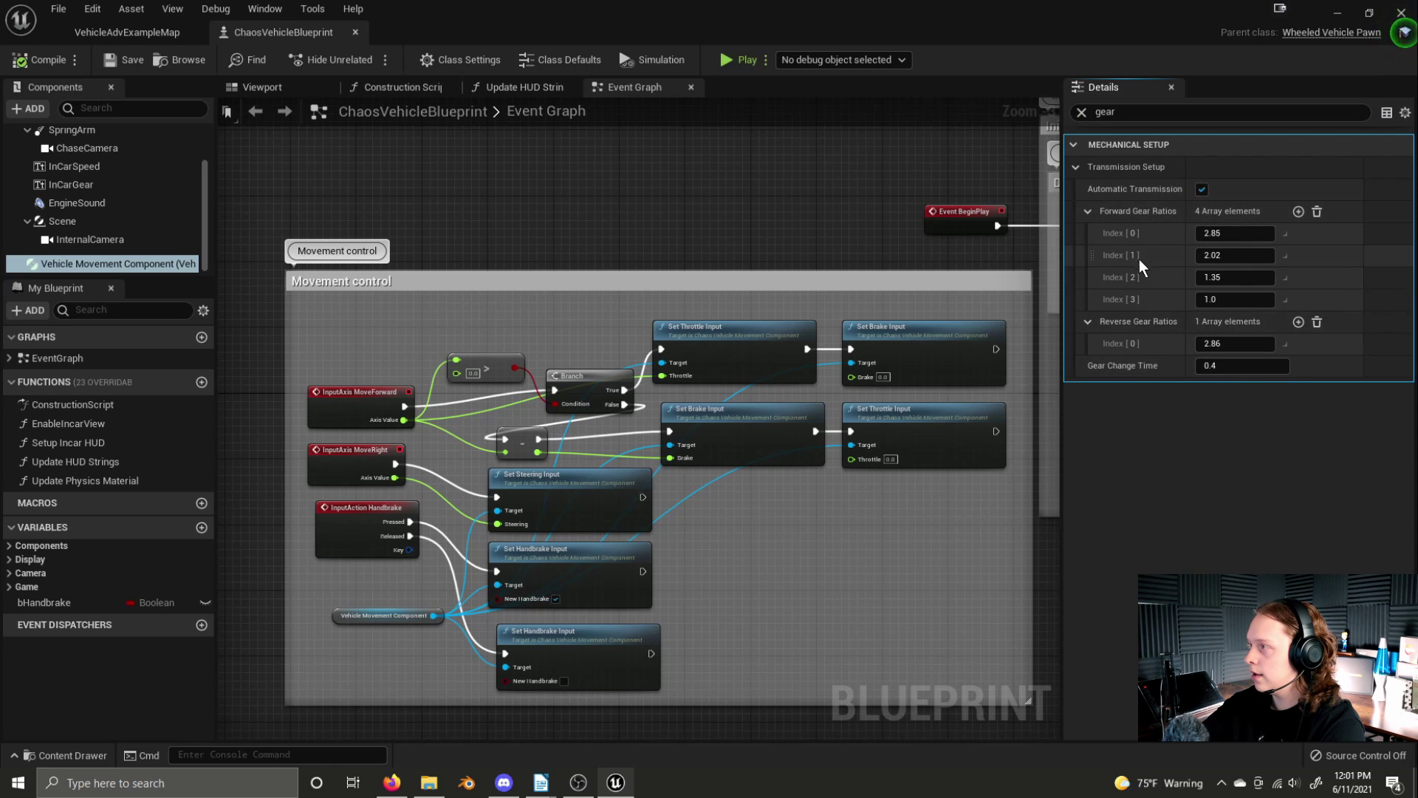
# Search the Vehicle Movement Component's details for "aer" to view the Aerofoil Setup, and switch to the blueprint's Viewport.
pyautogui.click(1104, 112)
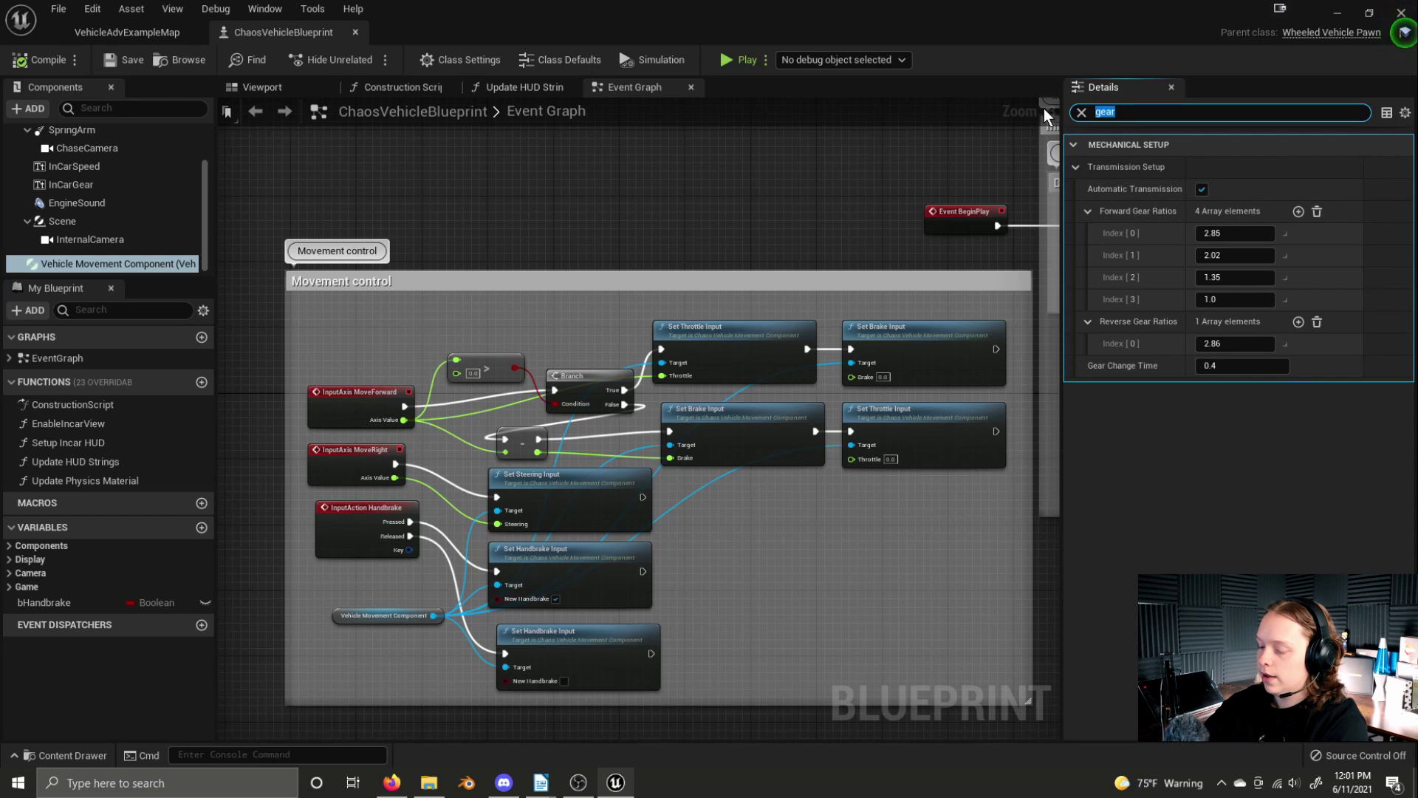
pyautogui.press('BackSpace')
pyautogui.write('aer')
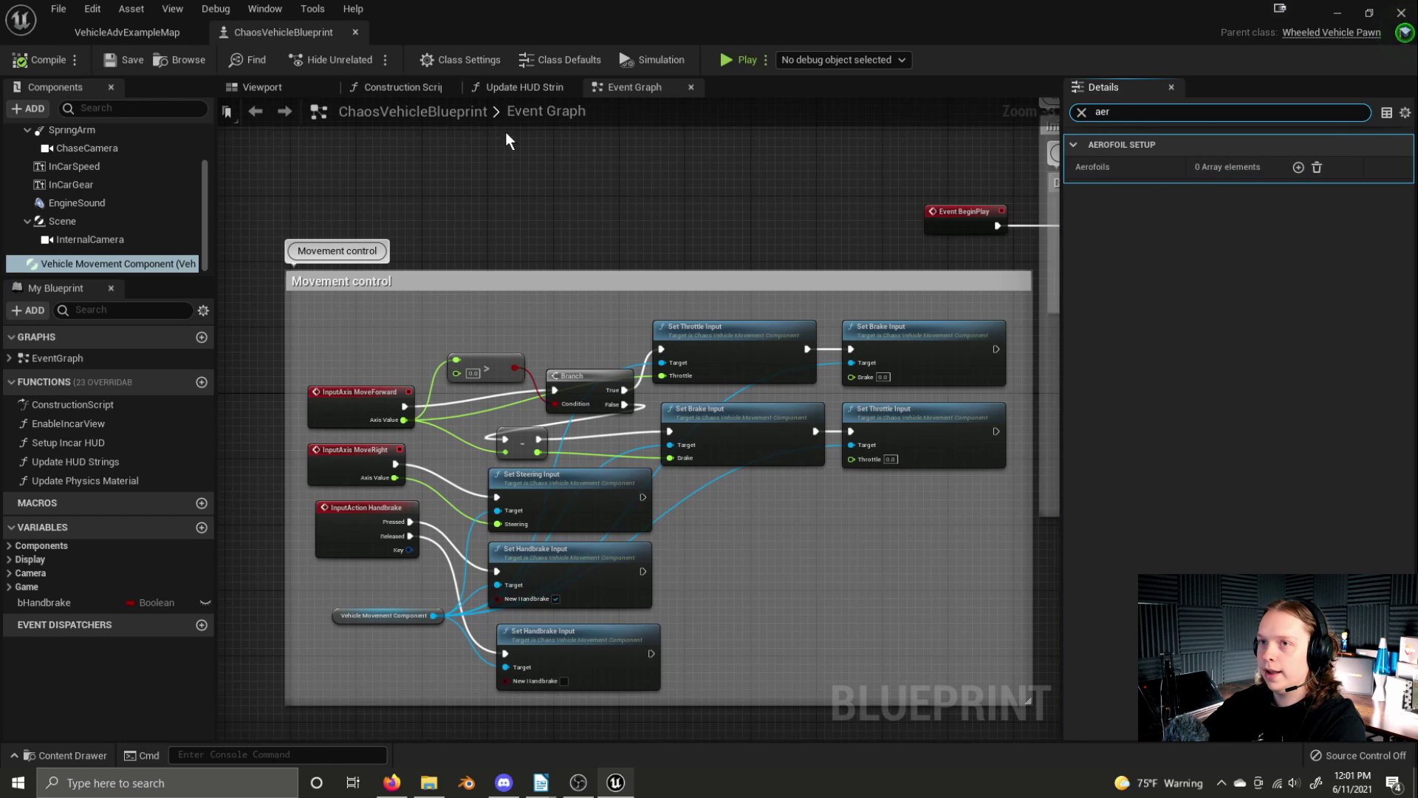
pyautogui.click(280, 87)
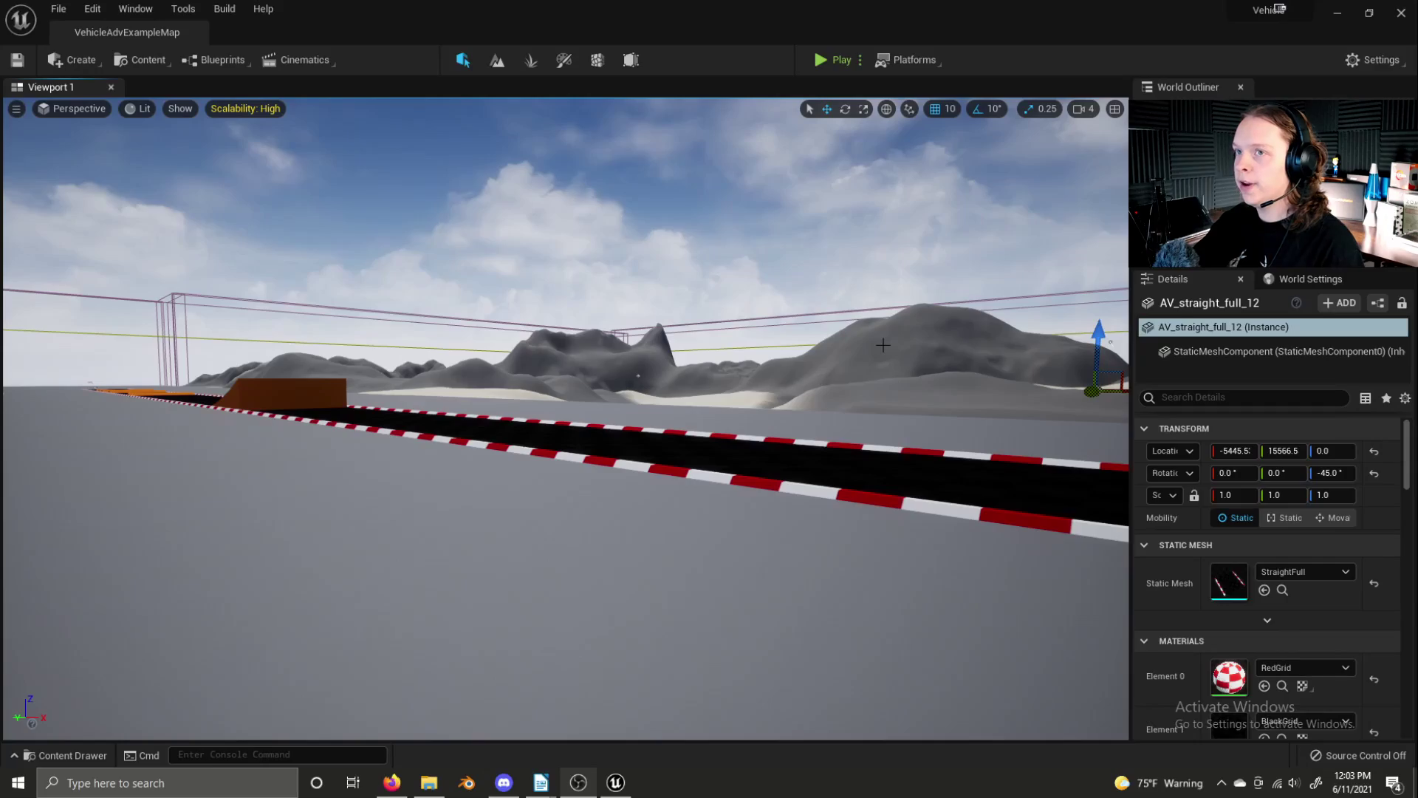
# Enable Tick Physics Async in the Project Settings, finding it by searching for "async tick", and close the settings.
pyautogui.click(101, 11)
pyautogui.click(150, 232)
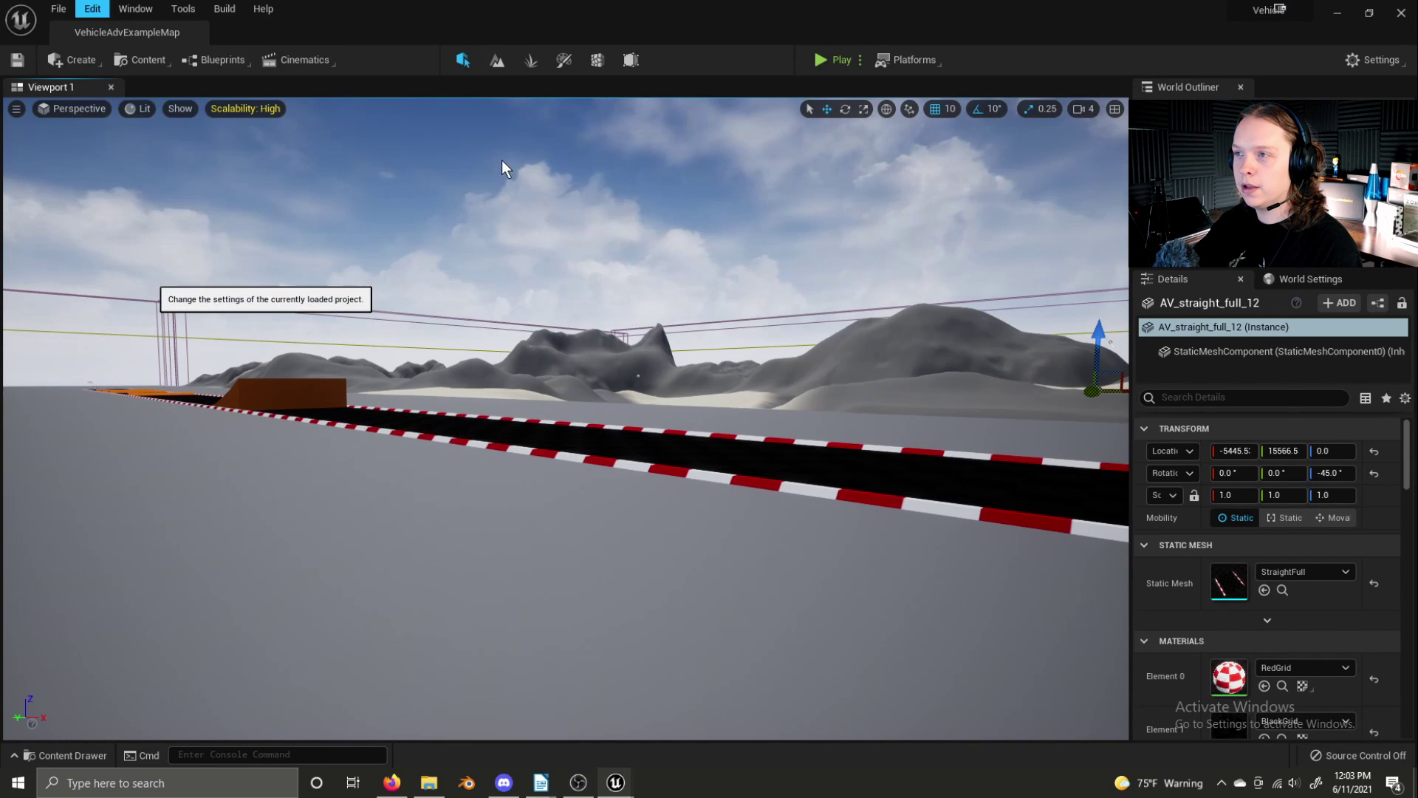
pyautogui.write('as')
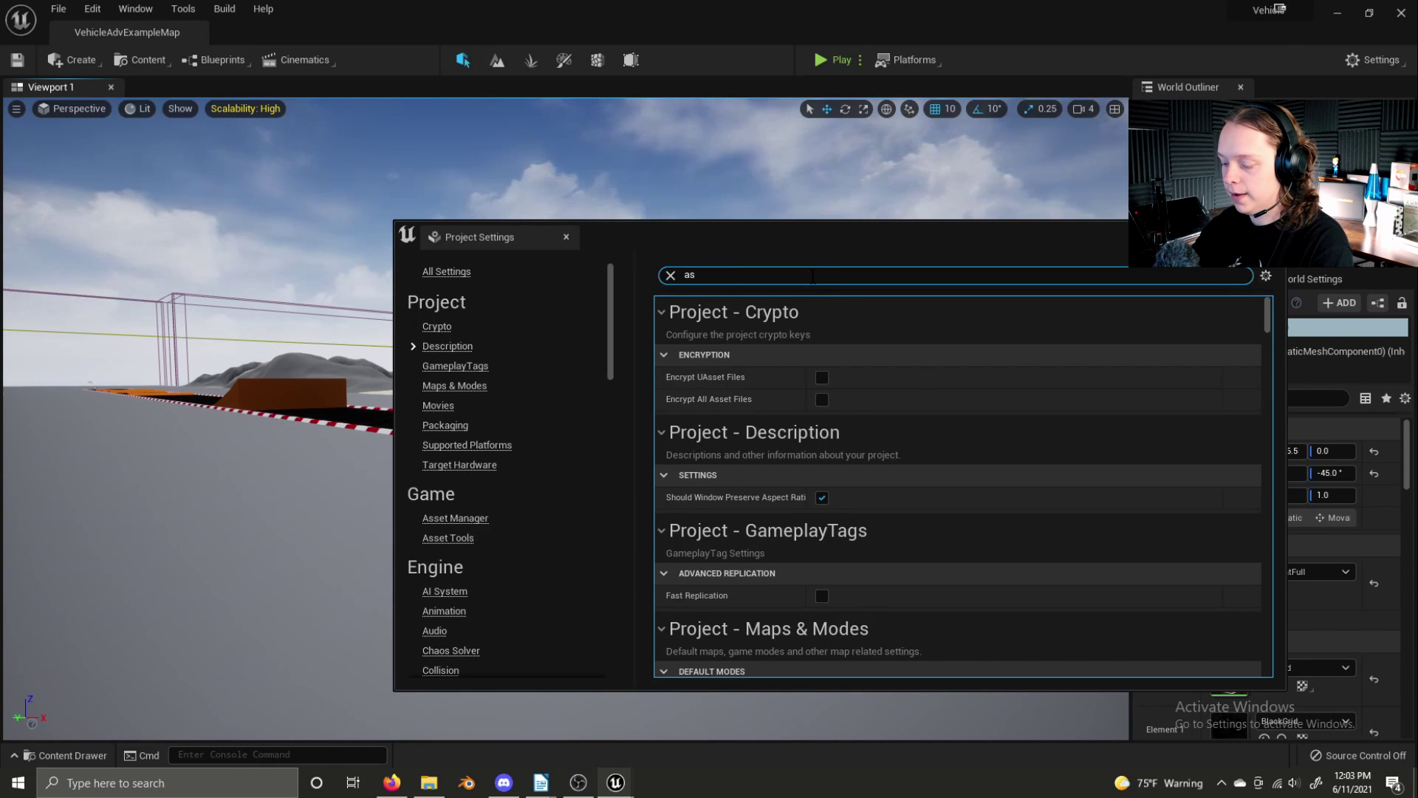
pyautogui.write('ync')
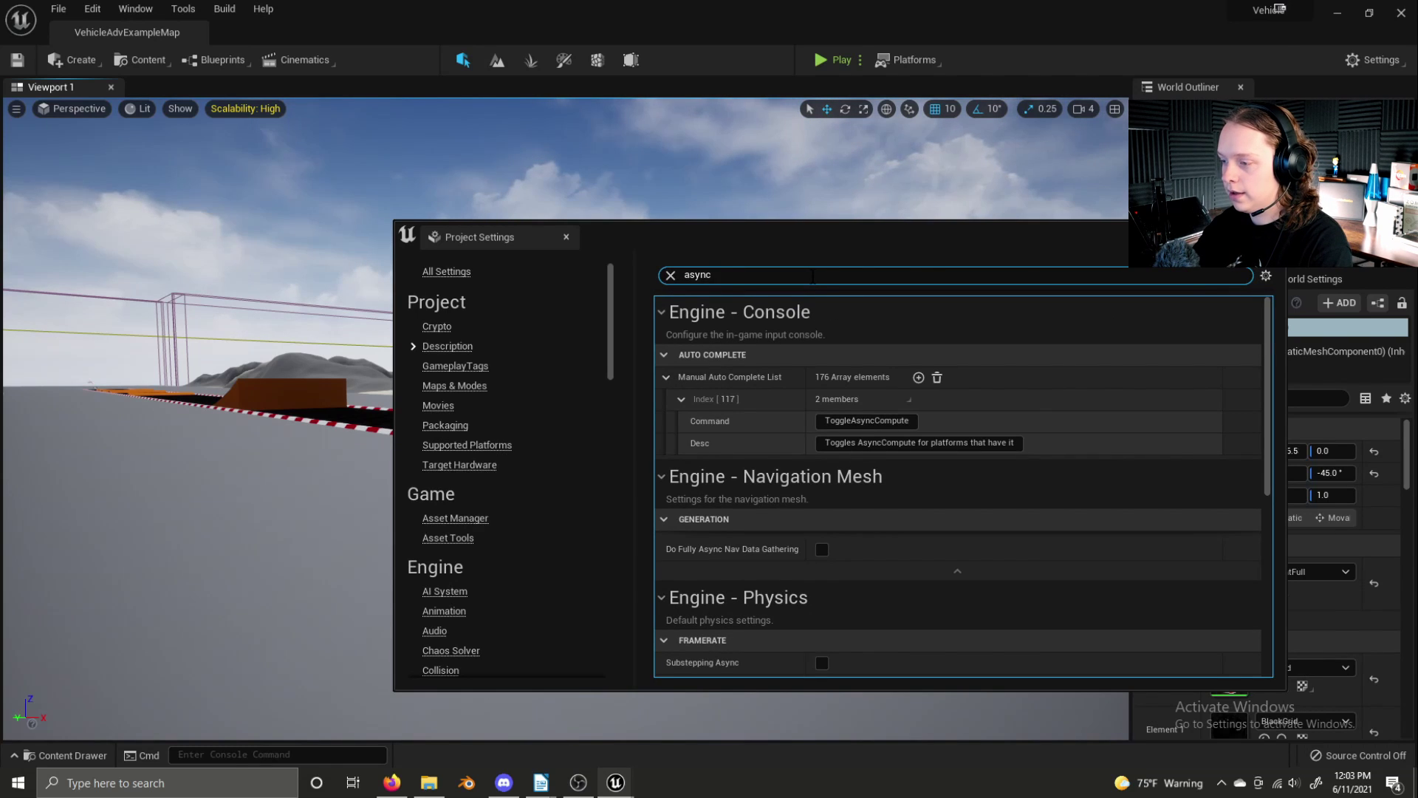
pyautogui.write(' tick')
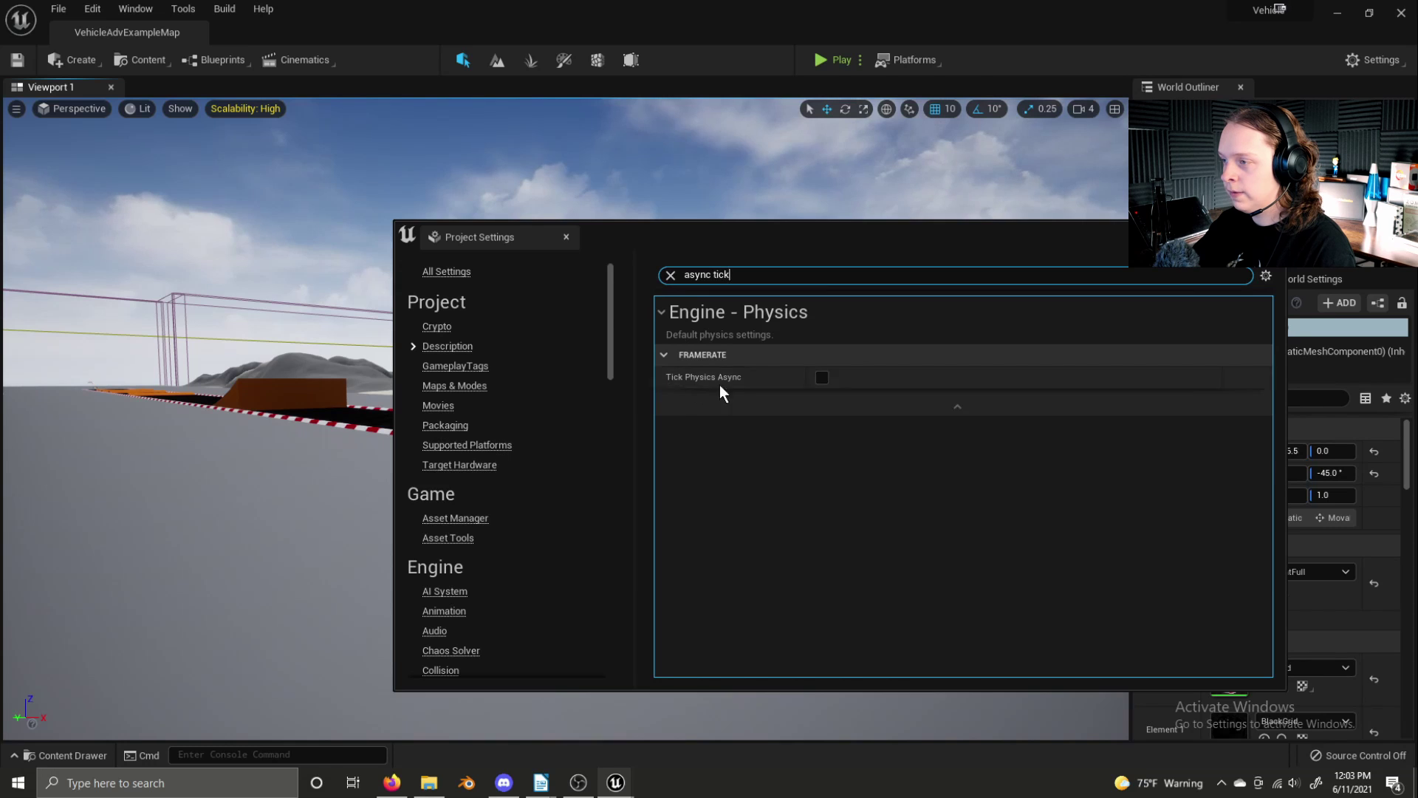
pyautogui.click(822, 378)
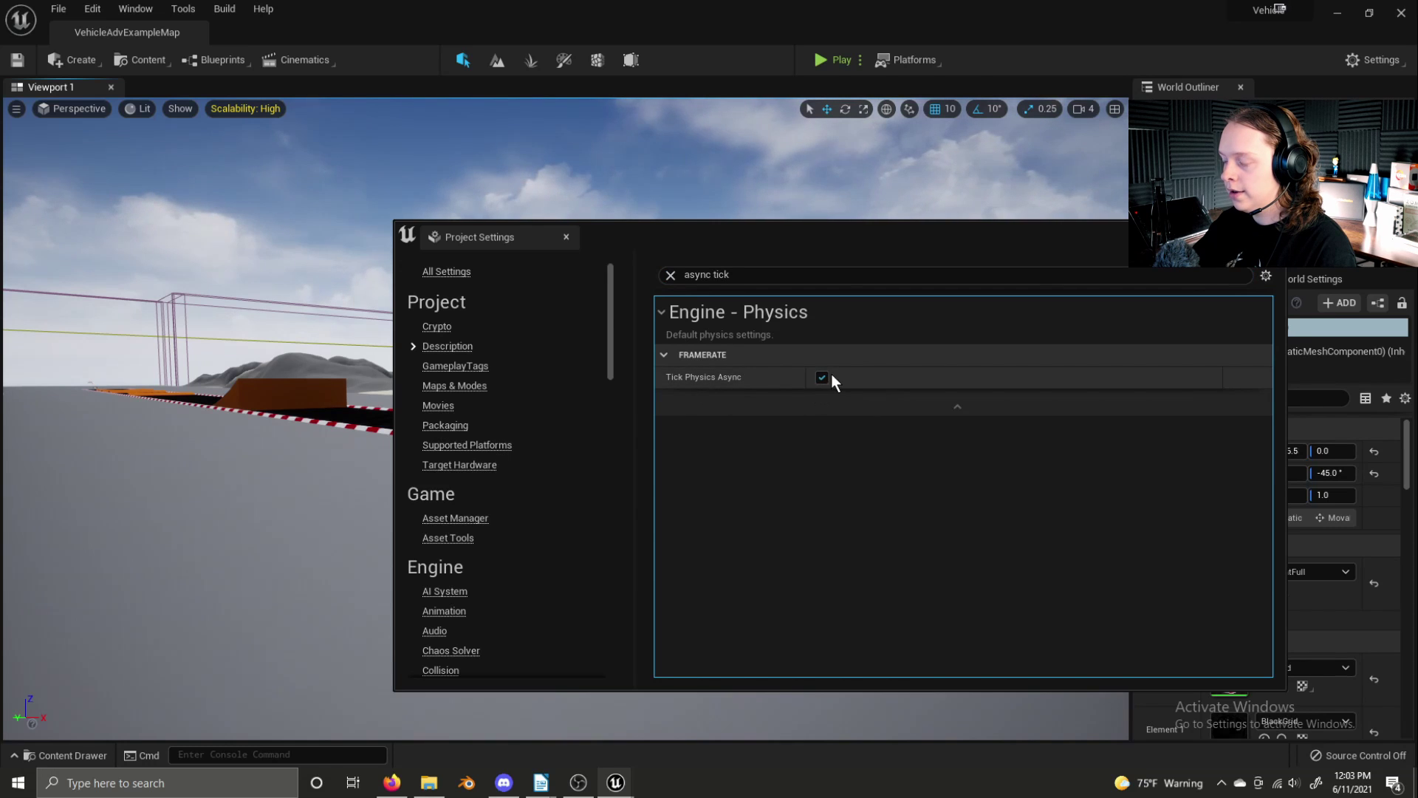
pyautogui.click(566, 237)
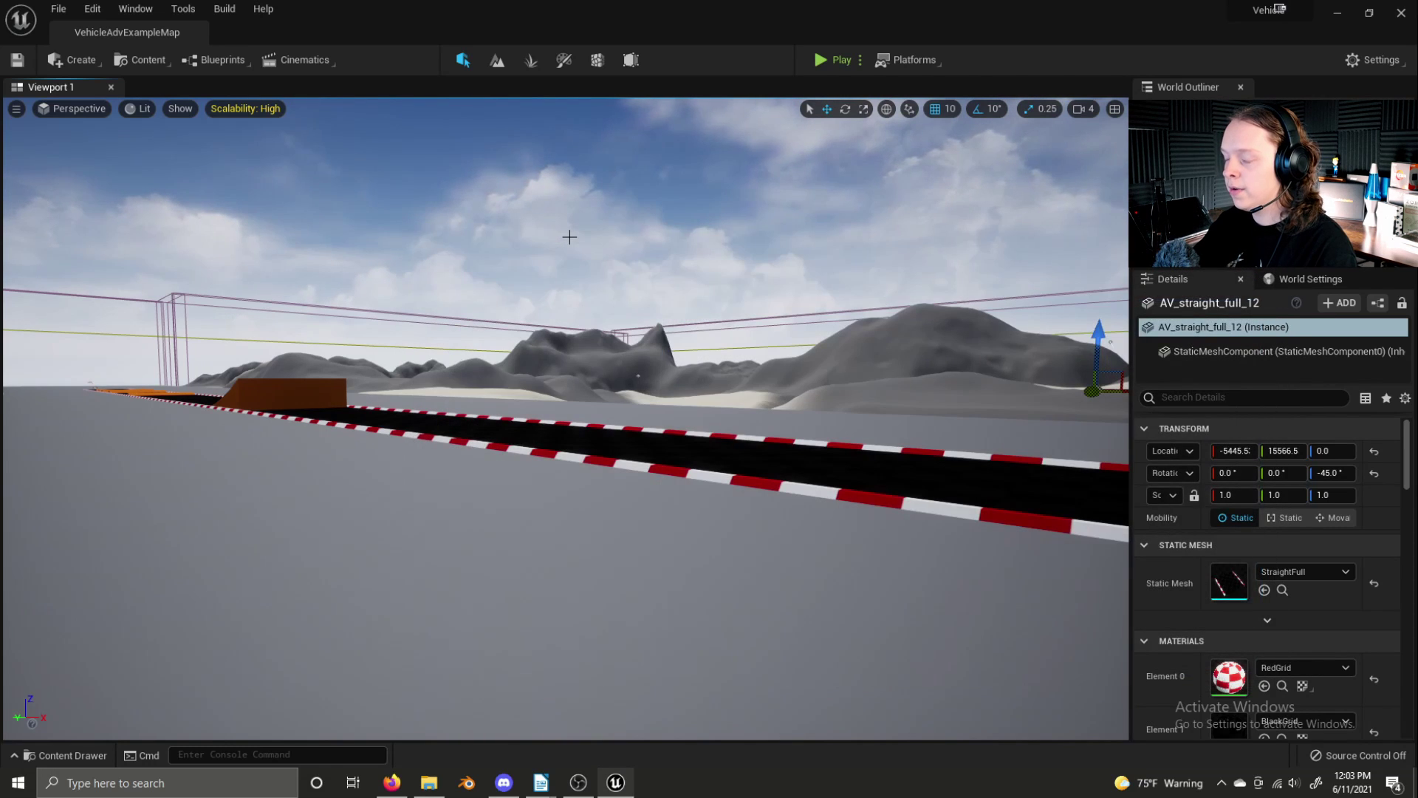
# Play the level and test-drive the vehicle onto the track, over the orange bumps and the ramp, towards the loop.
pyautogui.click(824, 65)
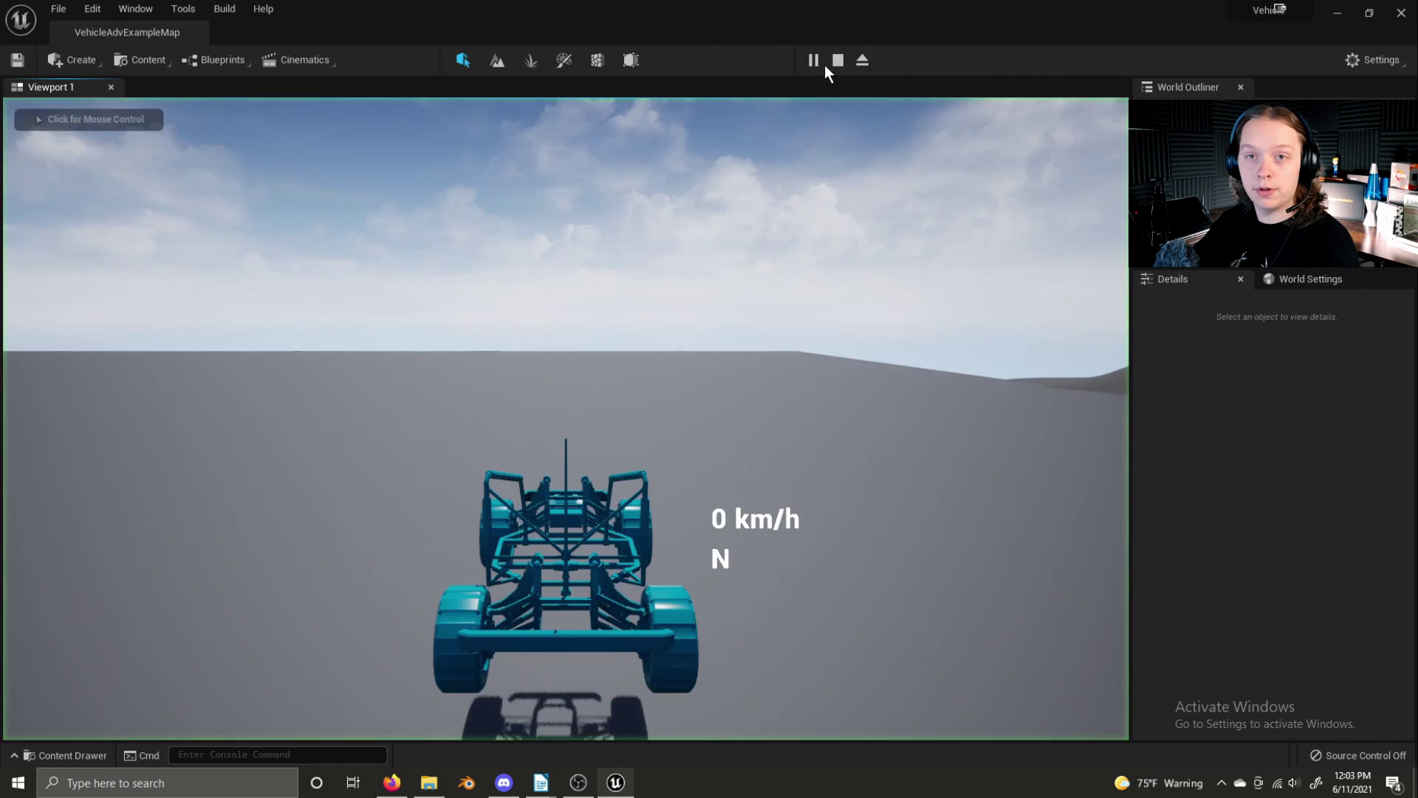
pyautogui.click(769, 103)
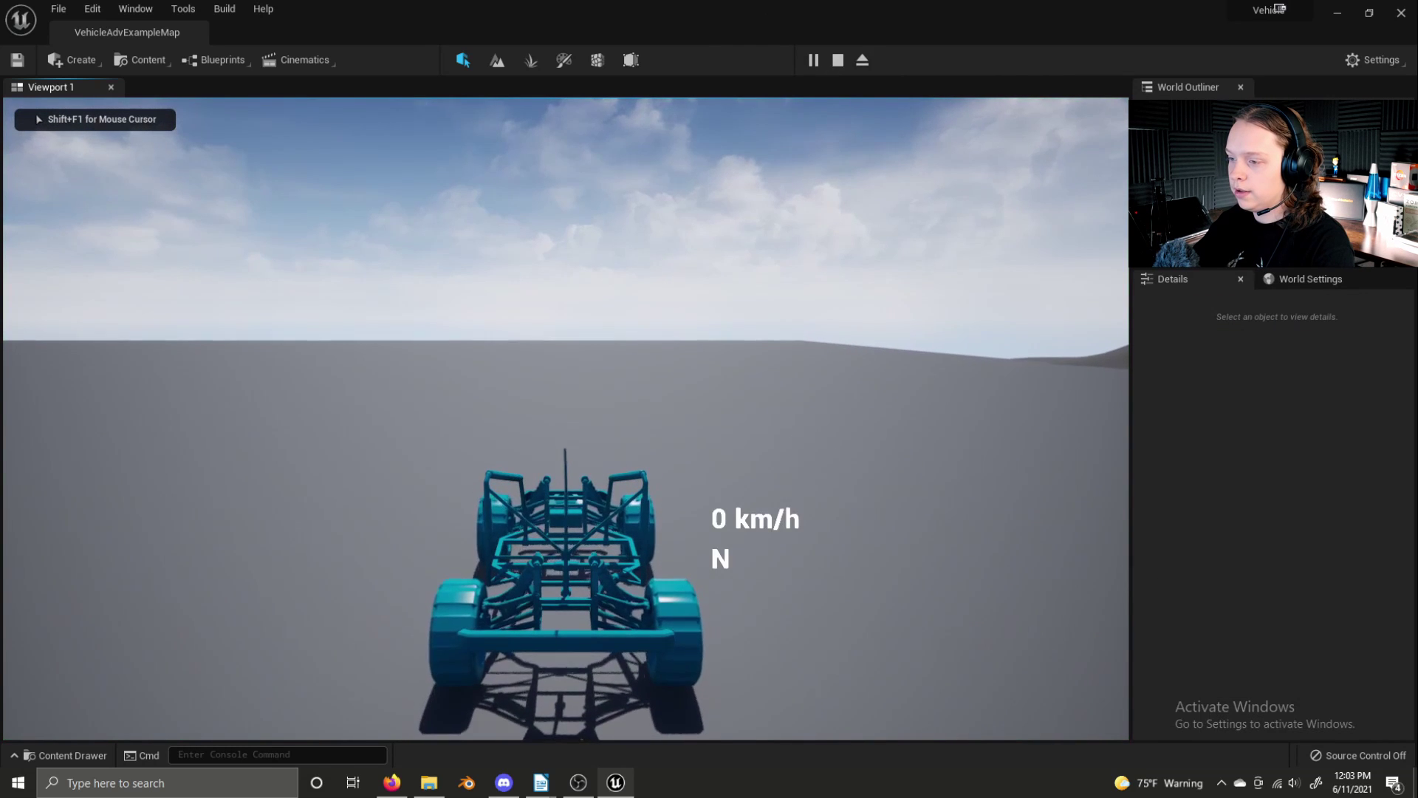
pyautogui.press('w')
pyautogui.press('d')
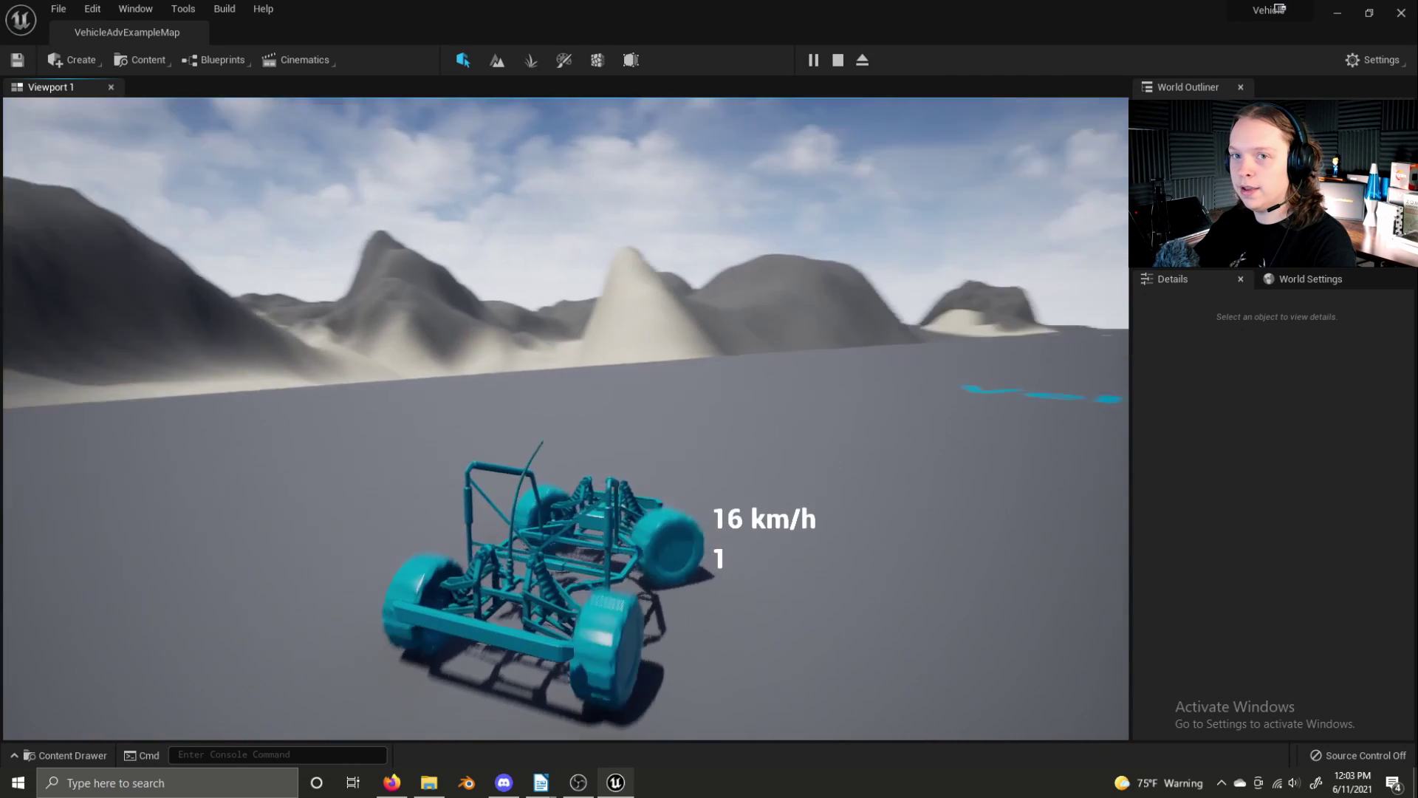
pyautogui.press('w')
pyautogui.press('w')
pyautogui.press('d')
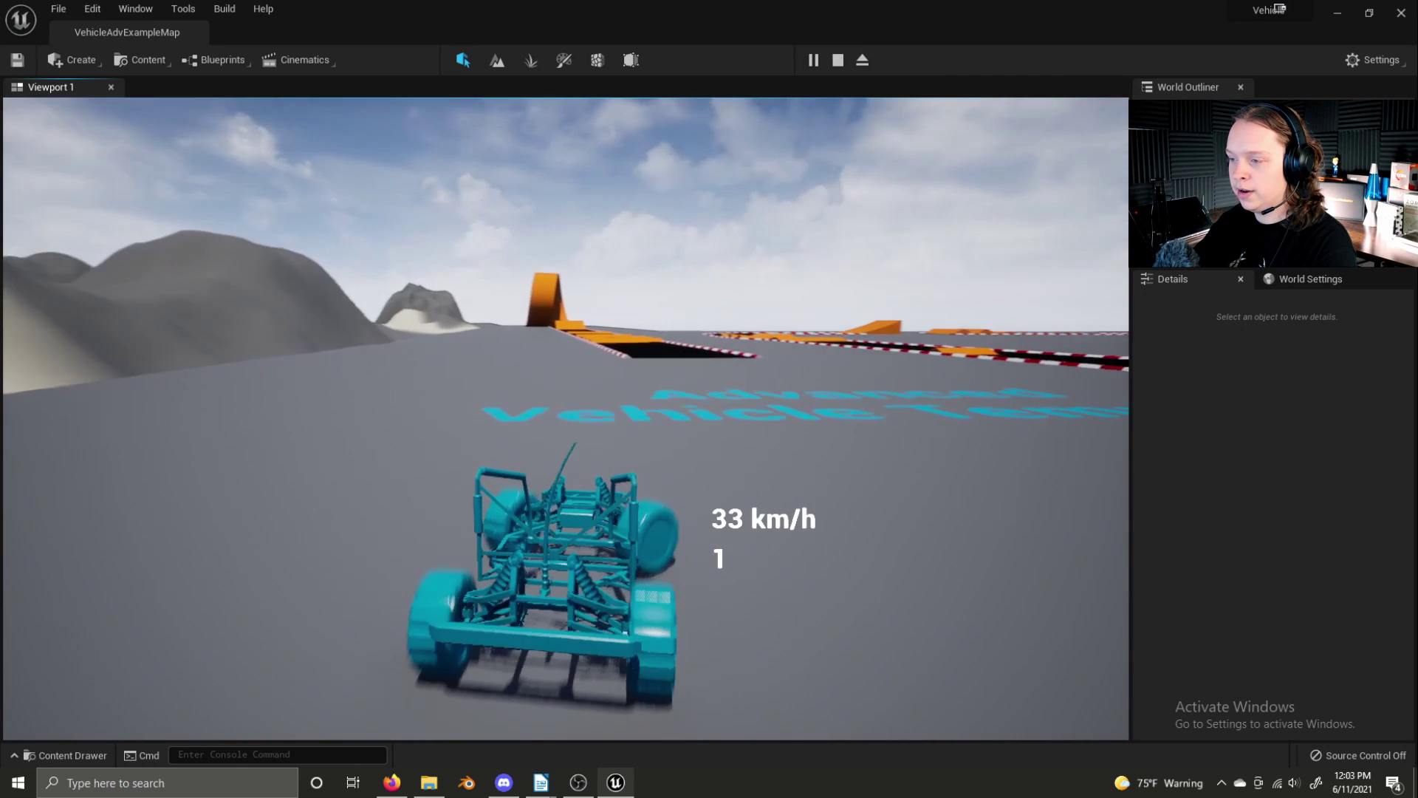
pyautogui.press('w')
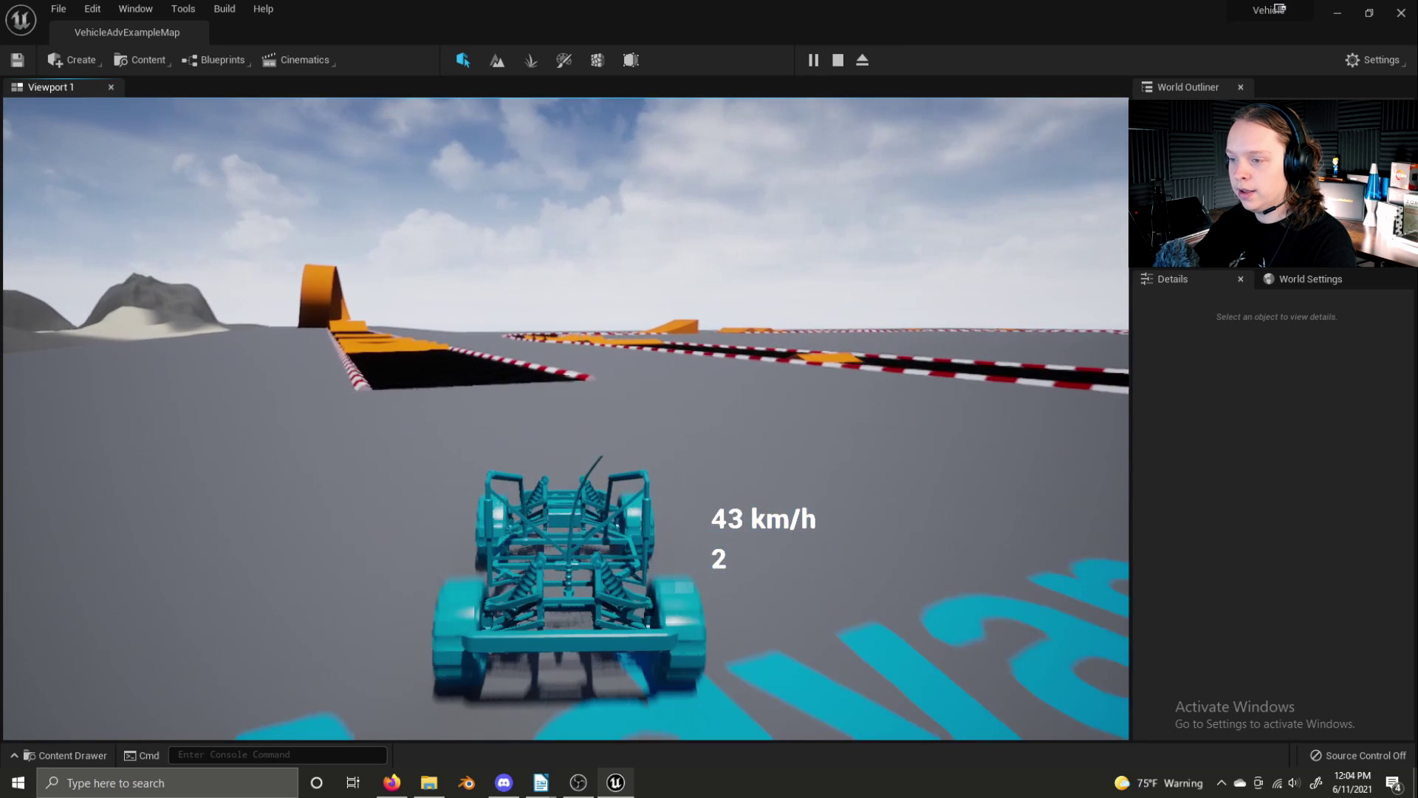
pyautogui.press('w')
pyautogui.press('a')
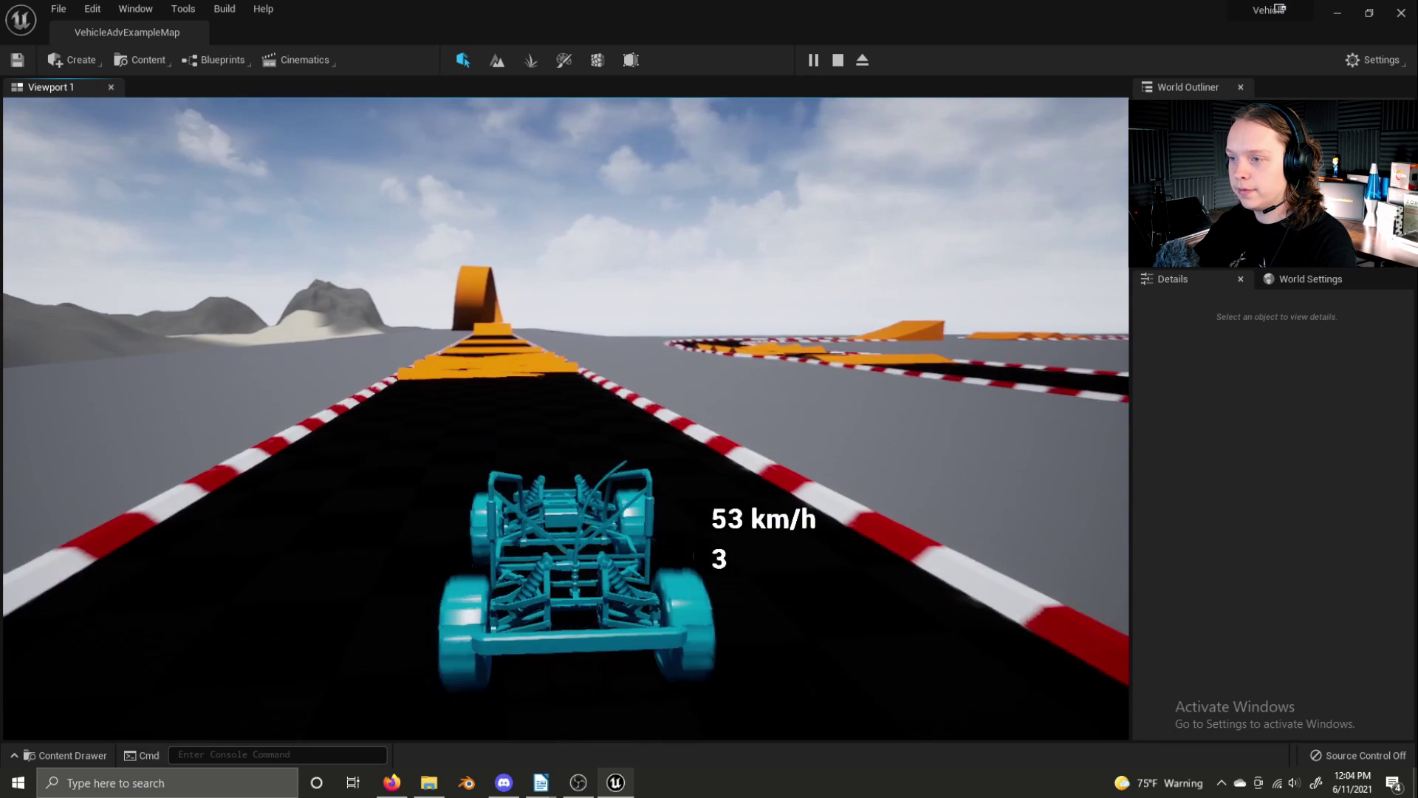
pyautogui.press('w')
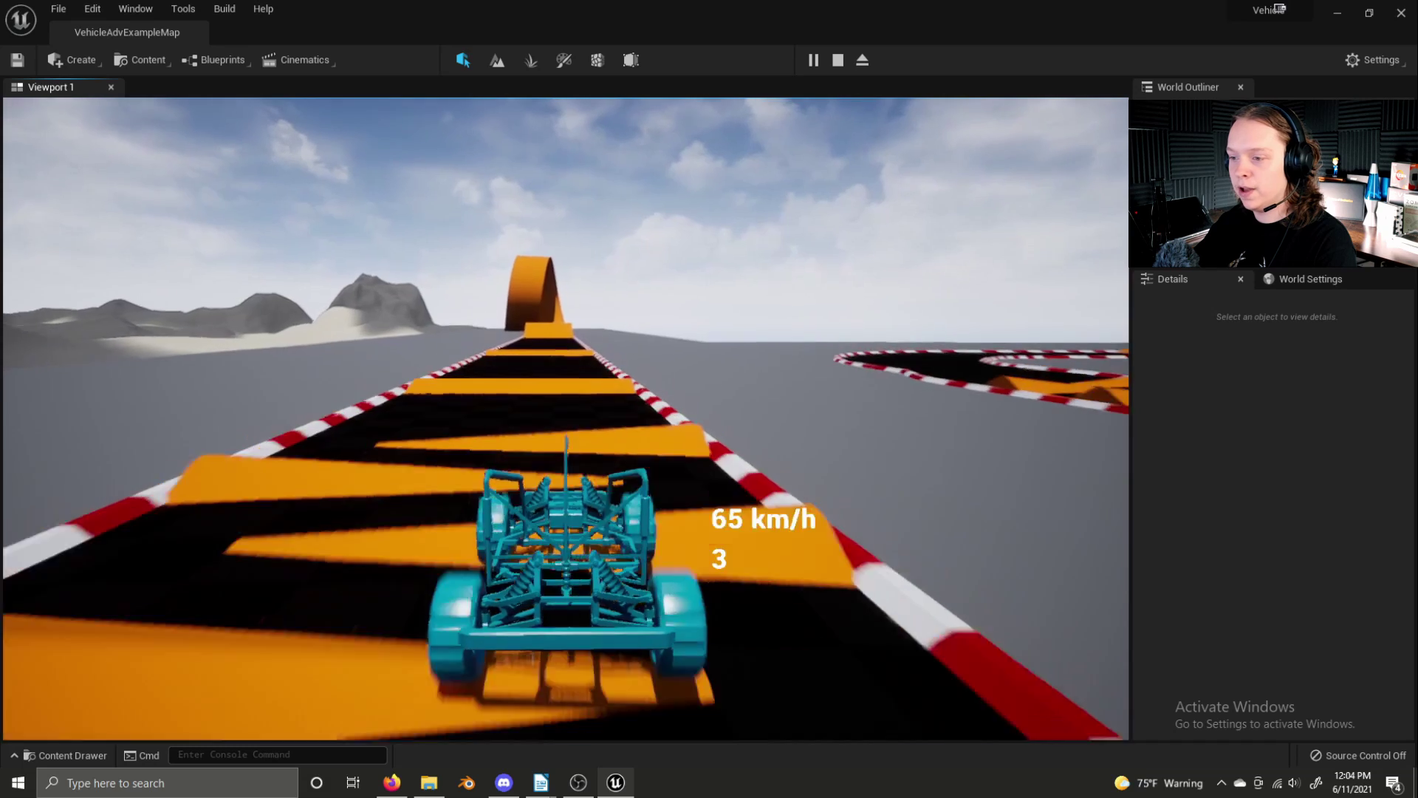
pyautogui.press('w')
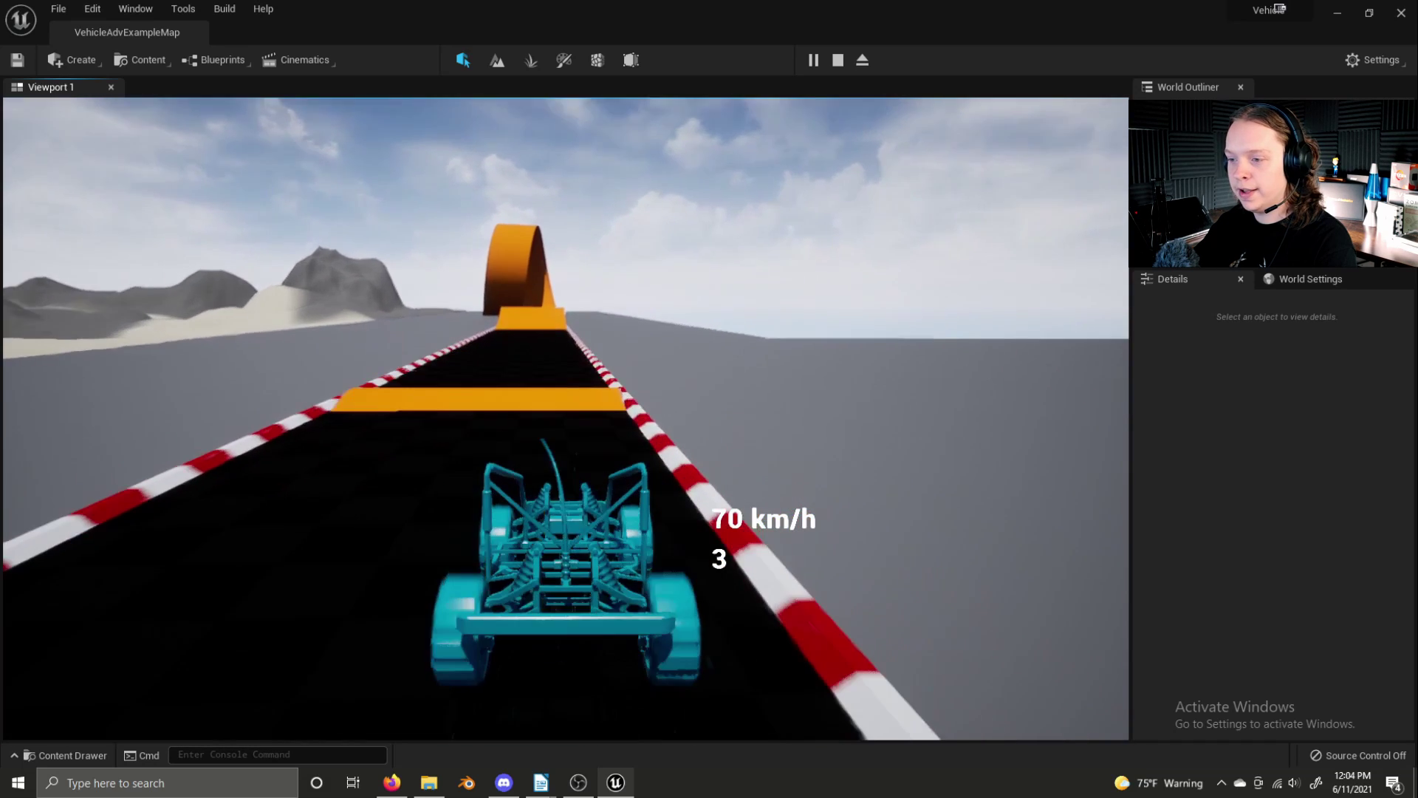
pyautogui.press('w')
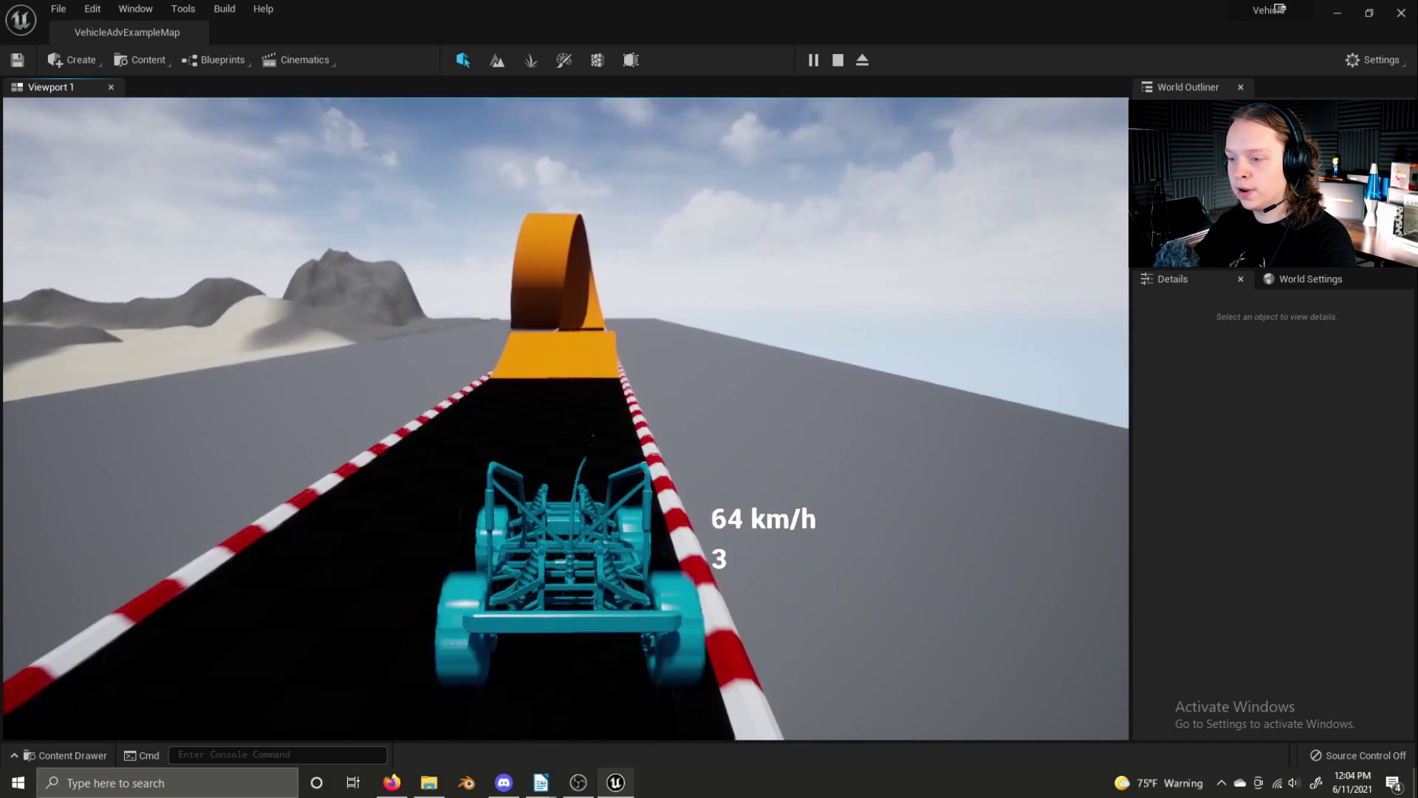
pyautogui.press('w')
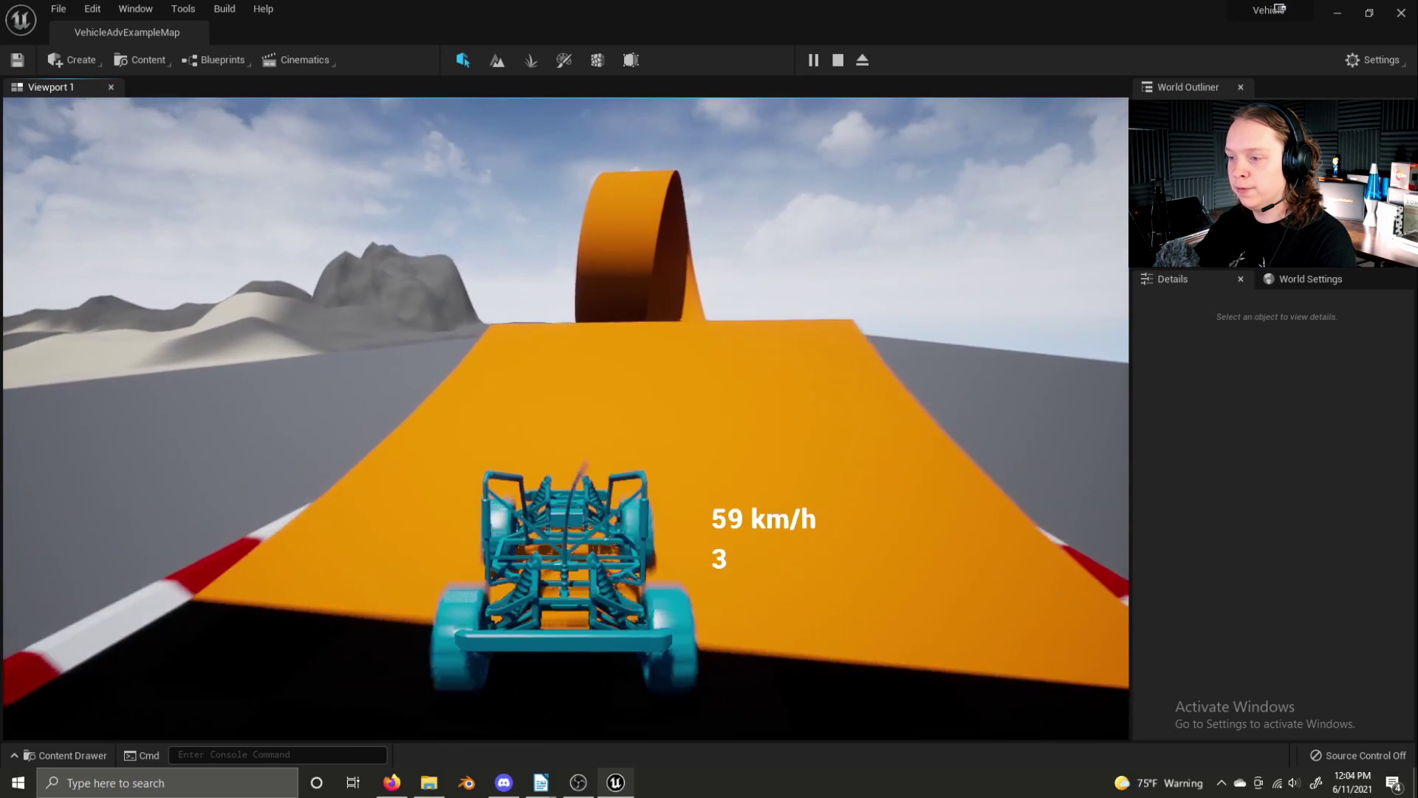
pyautogui.press('a')
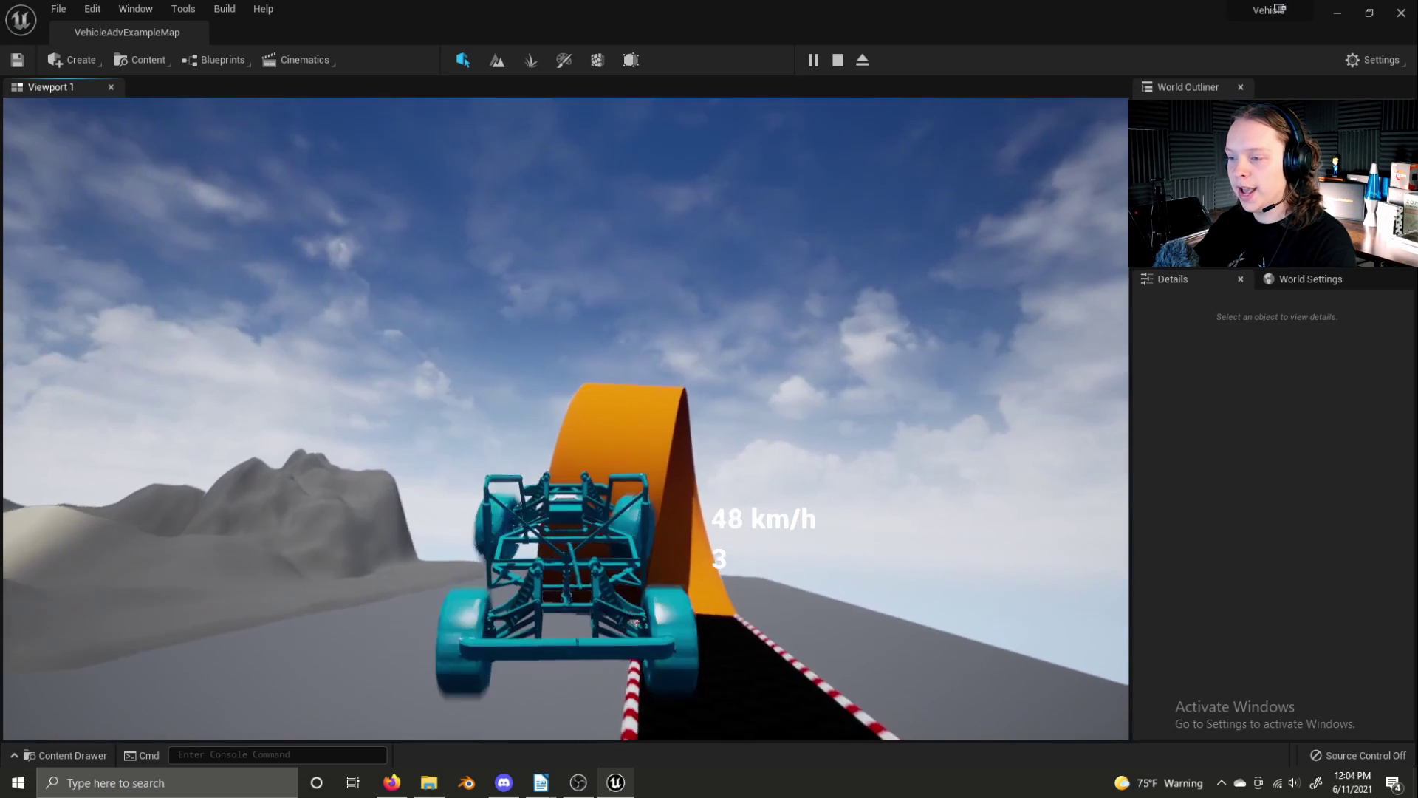
pyautogui.press('w')
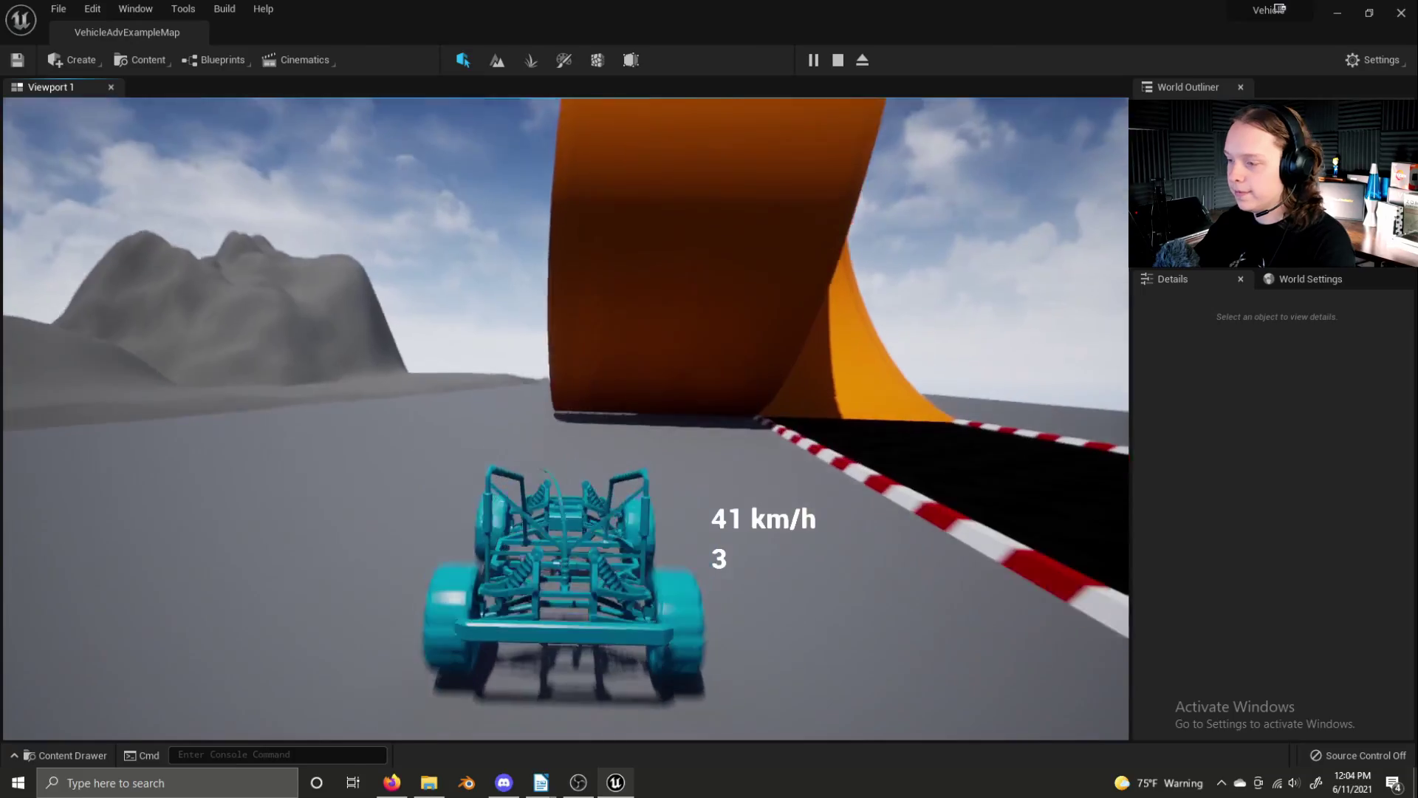